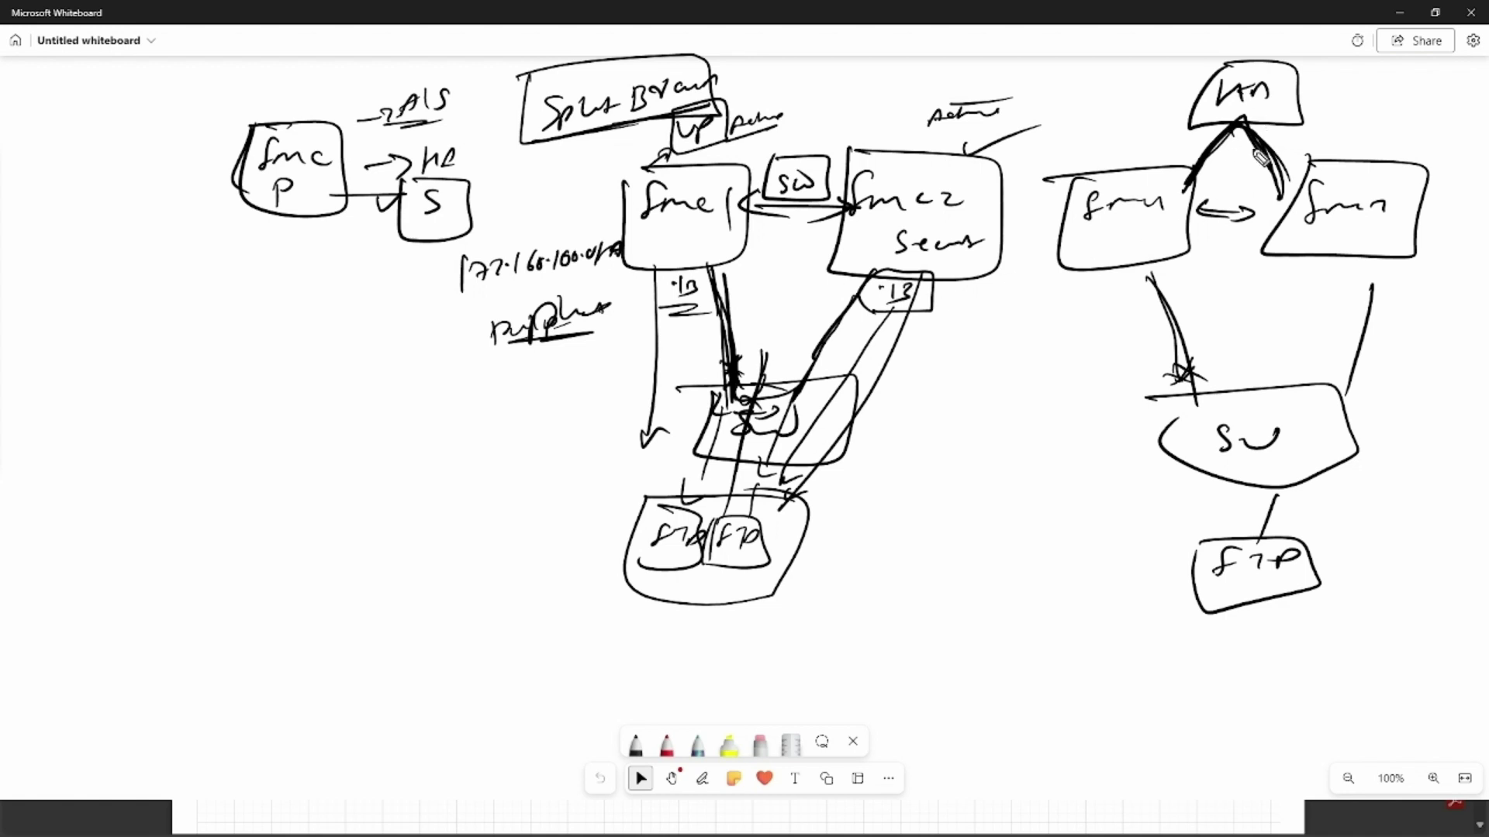
Sketch an fmc box linked to an fmcz box at lower left, crossing the link with an x
mouse_move(197, 406)
mouse_down()
mouse_move(172, 436)
mouse_move(233, 439)
mouse_up()
drag(152, 396, 134, 411)
drag(236, 439, 426, 436)
mouse_move(350, 394)
mouse_down()
mouse_move(445, 419)
mouse_move(318, 482)
mouse_up()
drag(318, 482, 330, 394)
drag(268, 434, 256, 448)
drag(258, 437, 278, 449)
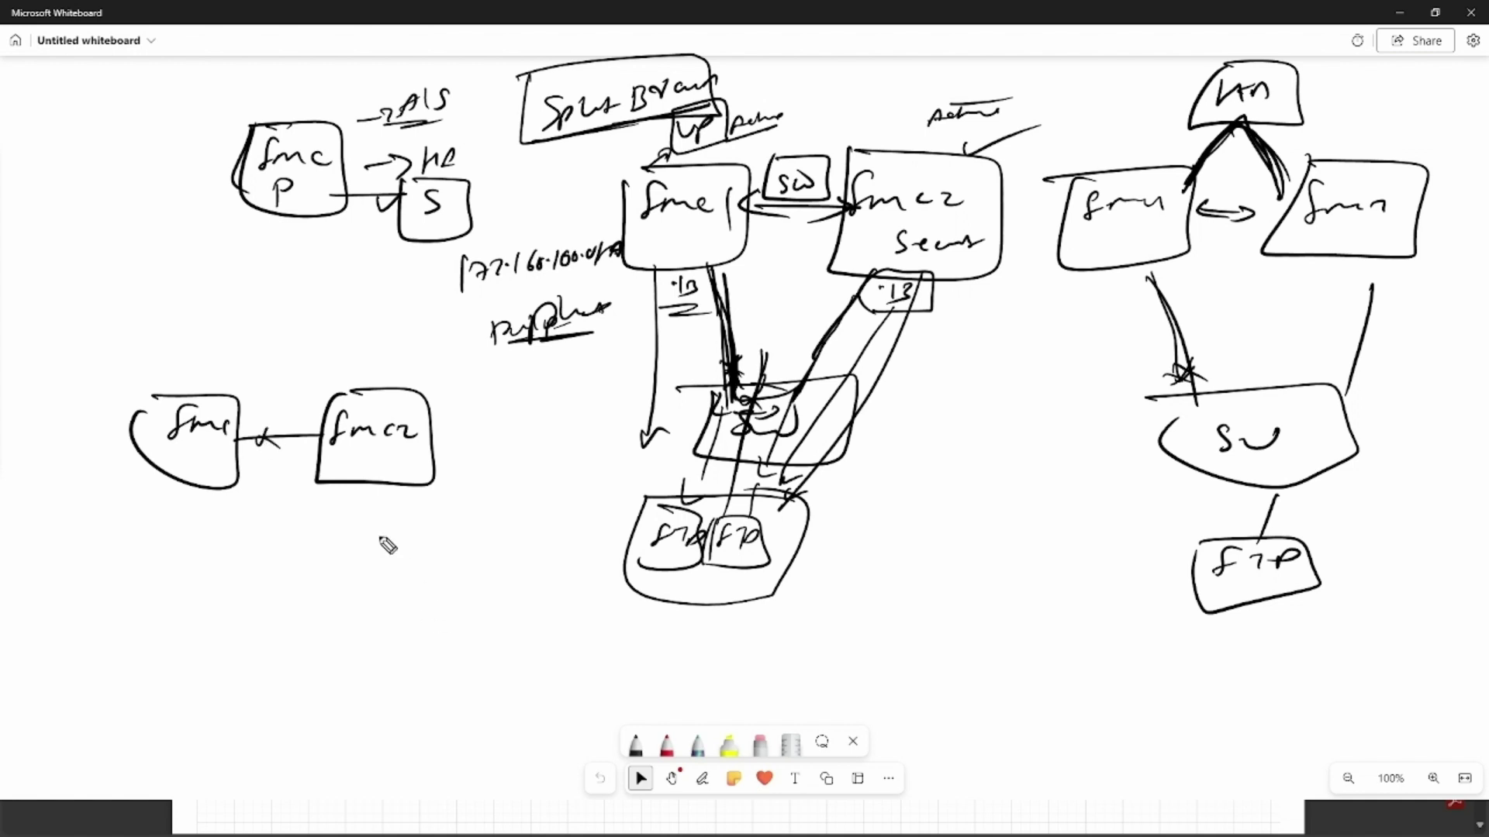
Connect both FMC boxes down to a SW switch box, cross out the fmc link, and add arrowheads between FMCs
drag(204, 494, 230, 560)
drag(349, 494, 312, 568)
mouse_move(200, 563)
mouse_down()
mouse_move(205, 612)
mouse_move(309, 583)
mouse_up()
mouse_move(203, 527)
mouse_down()
mouse_move(226, 552)
mouse_move(201, 552)
mouse_move(242, 560)
mouse_move(233, 575)
mouse_move(163, 506)
mouse_move(173, 515)
mouse_up()
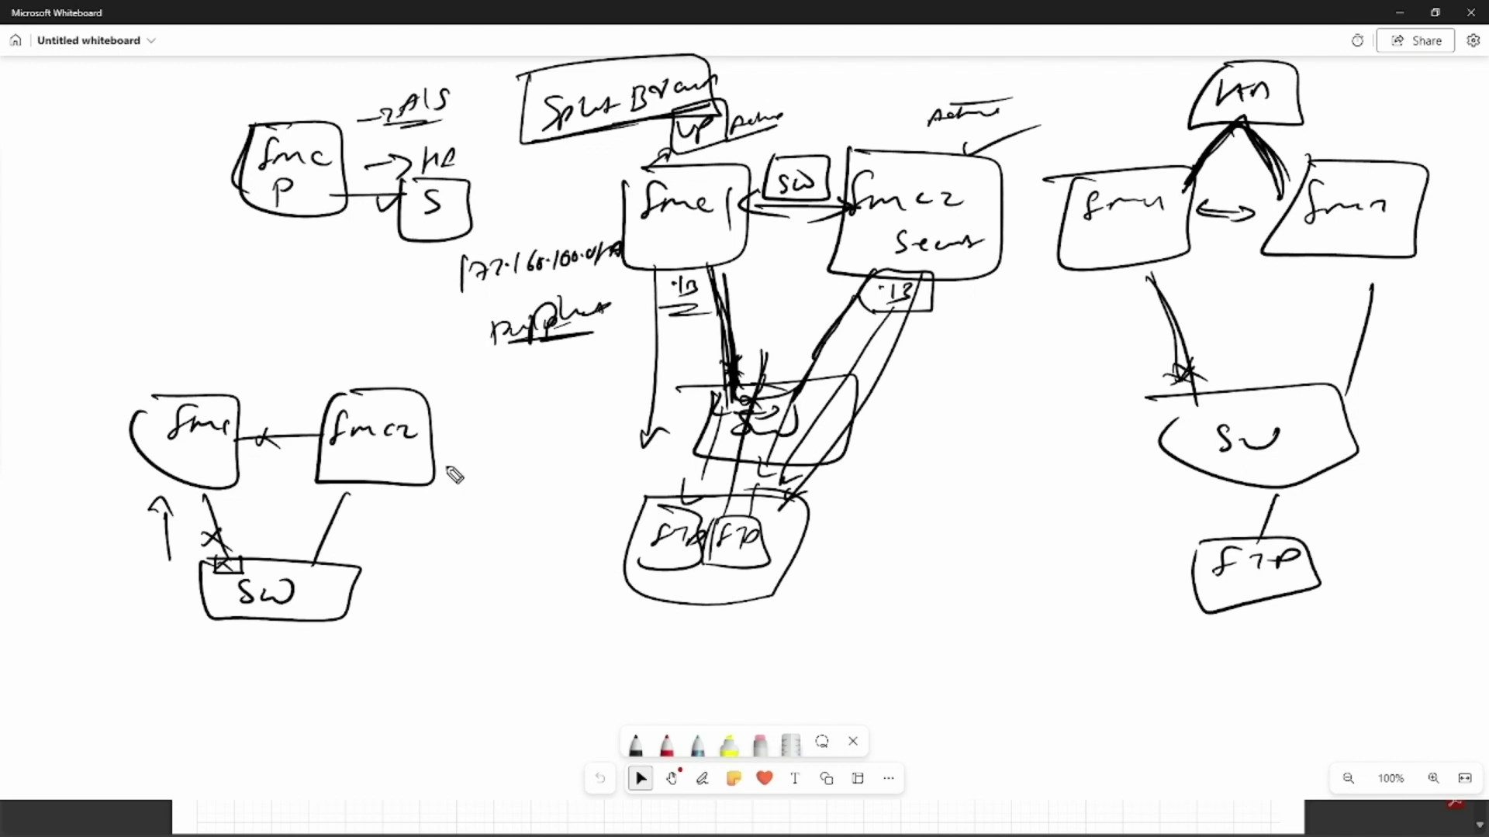
mouse_move(250, 431)
mouse_down()
mouse_move(250, 448)
mouse_move(304, 446)
mouse_up()
drag(206, 495, 233, 571)
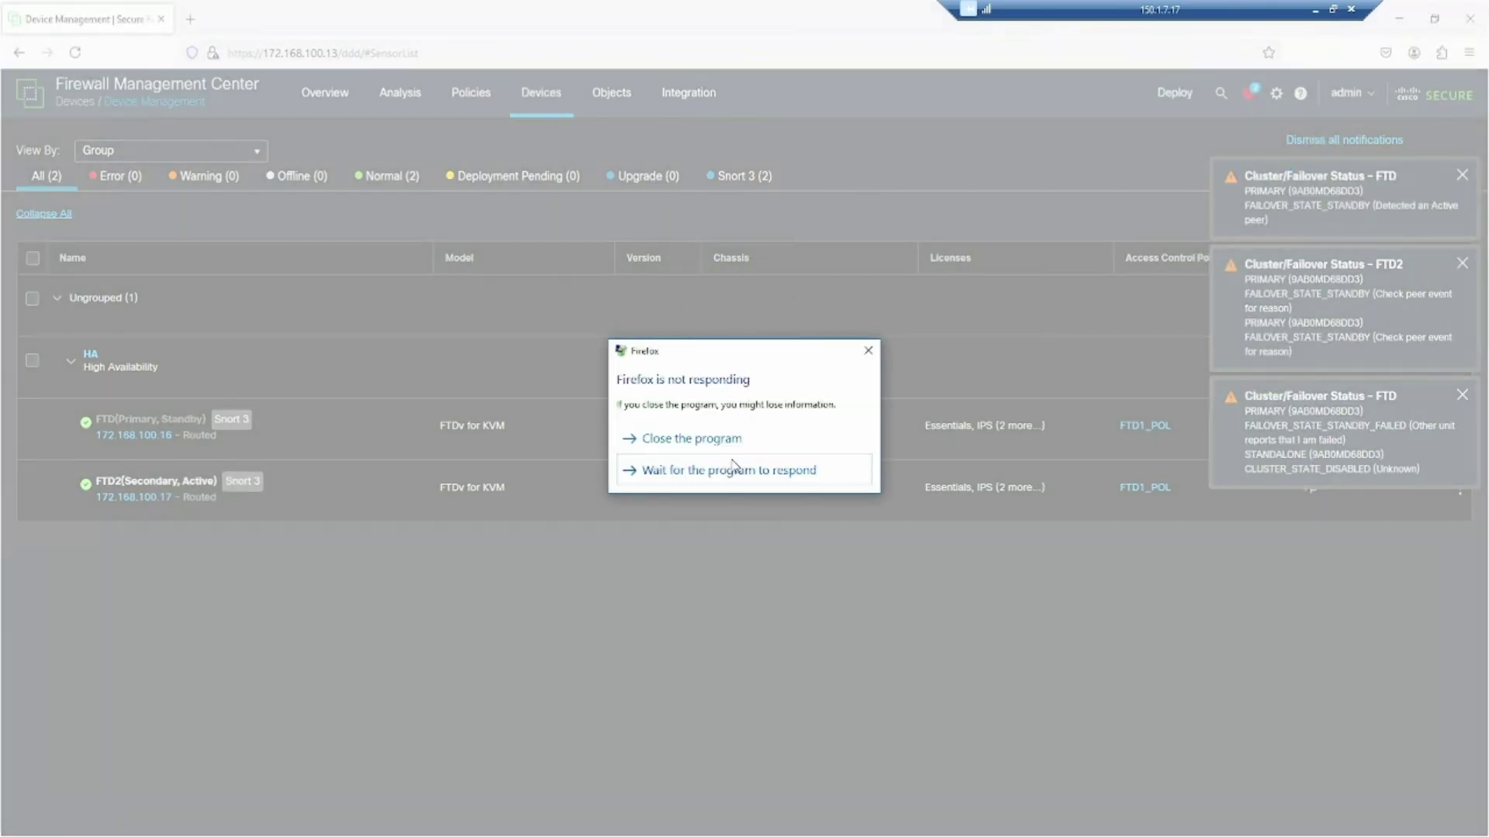
Keep waiting for the unresponsive browser, then open a blank new tab
click(708, 470)
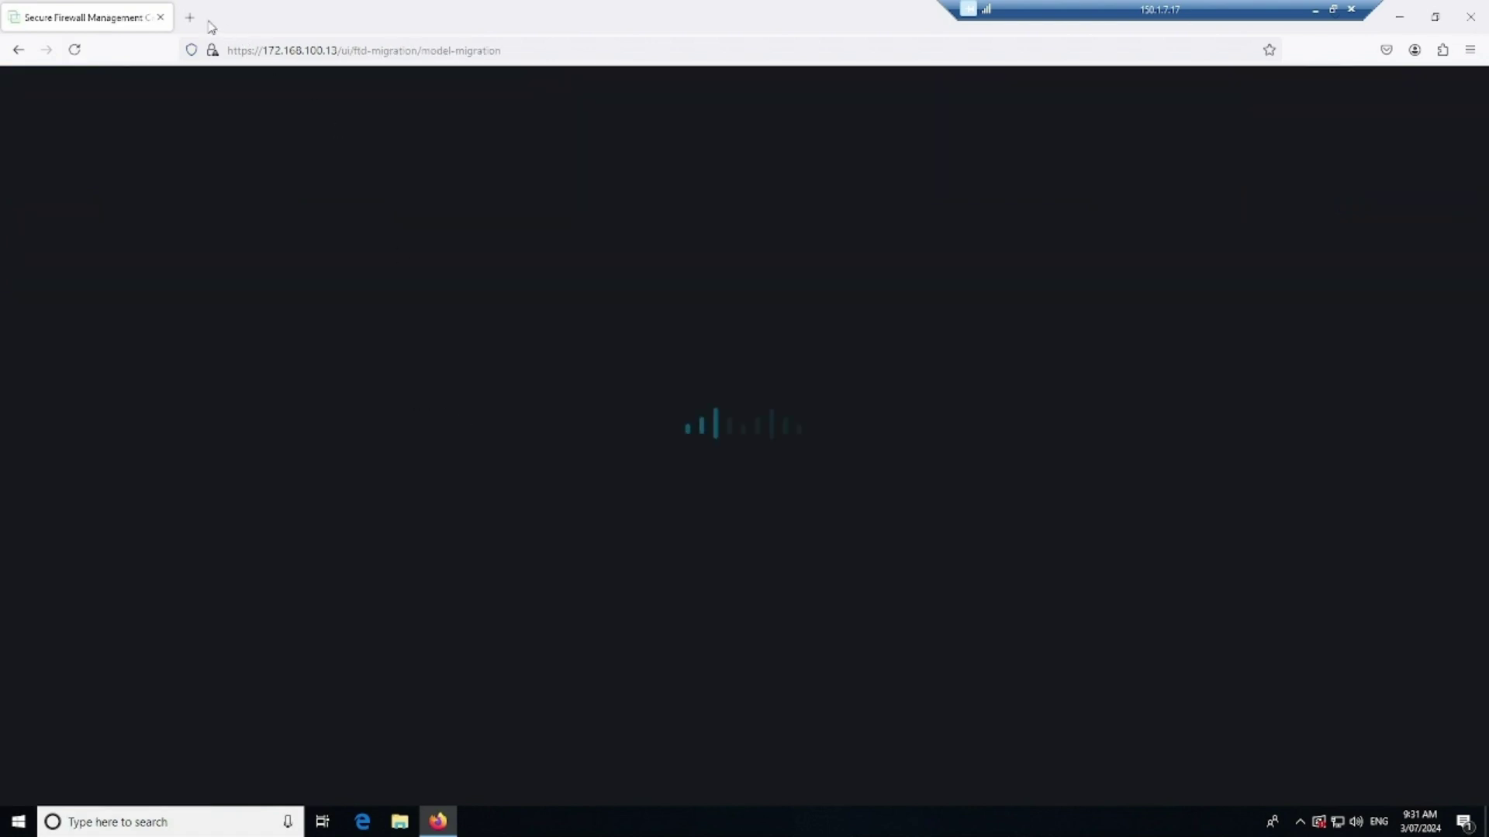
click(189, 17)
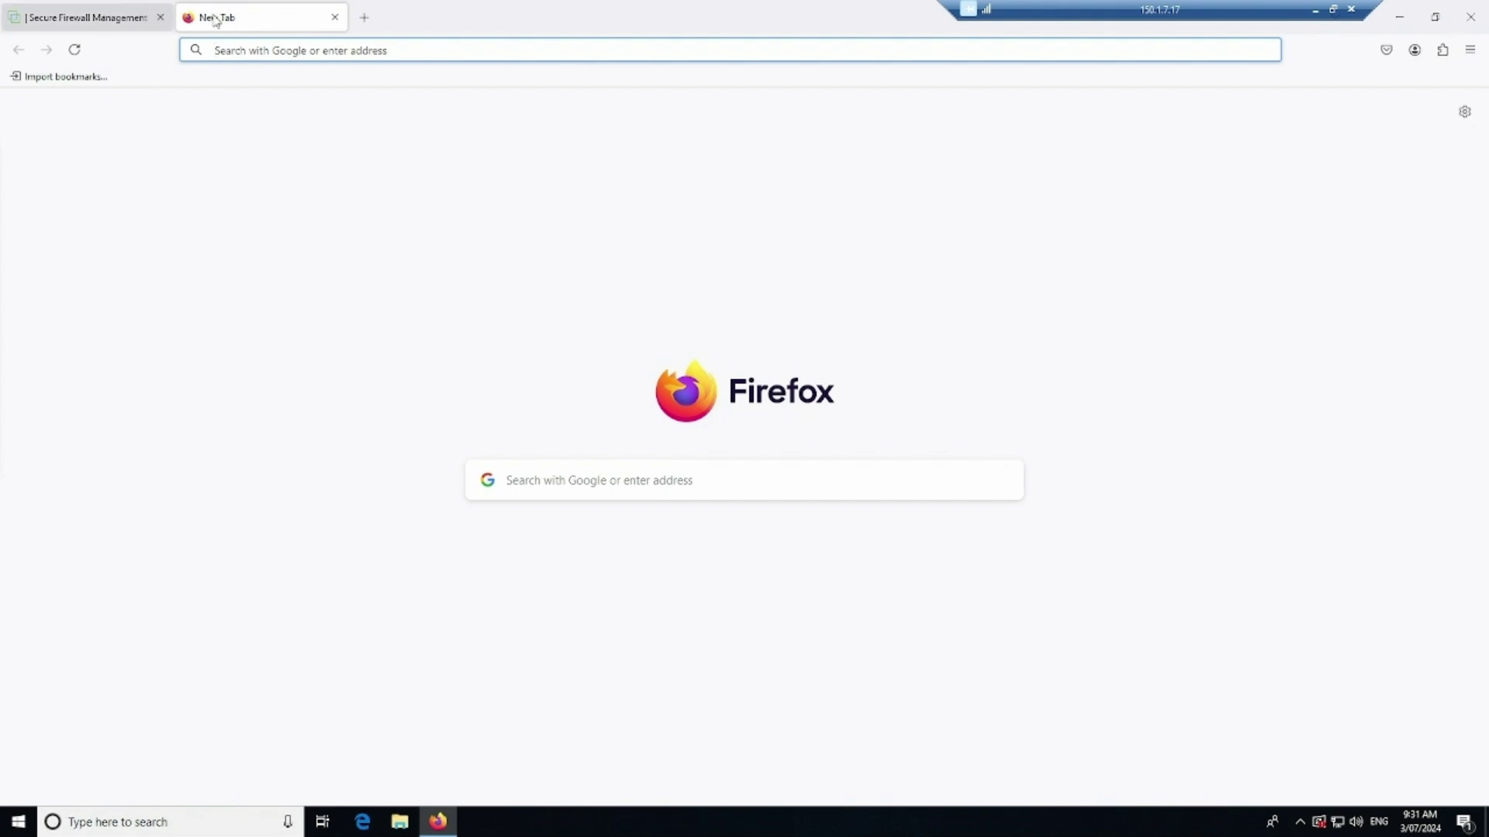
key(ctrl+Tab)
key(ctrl+Tab)
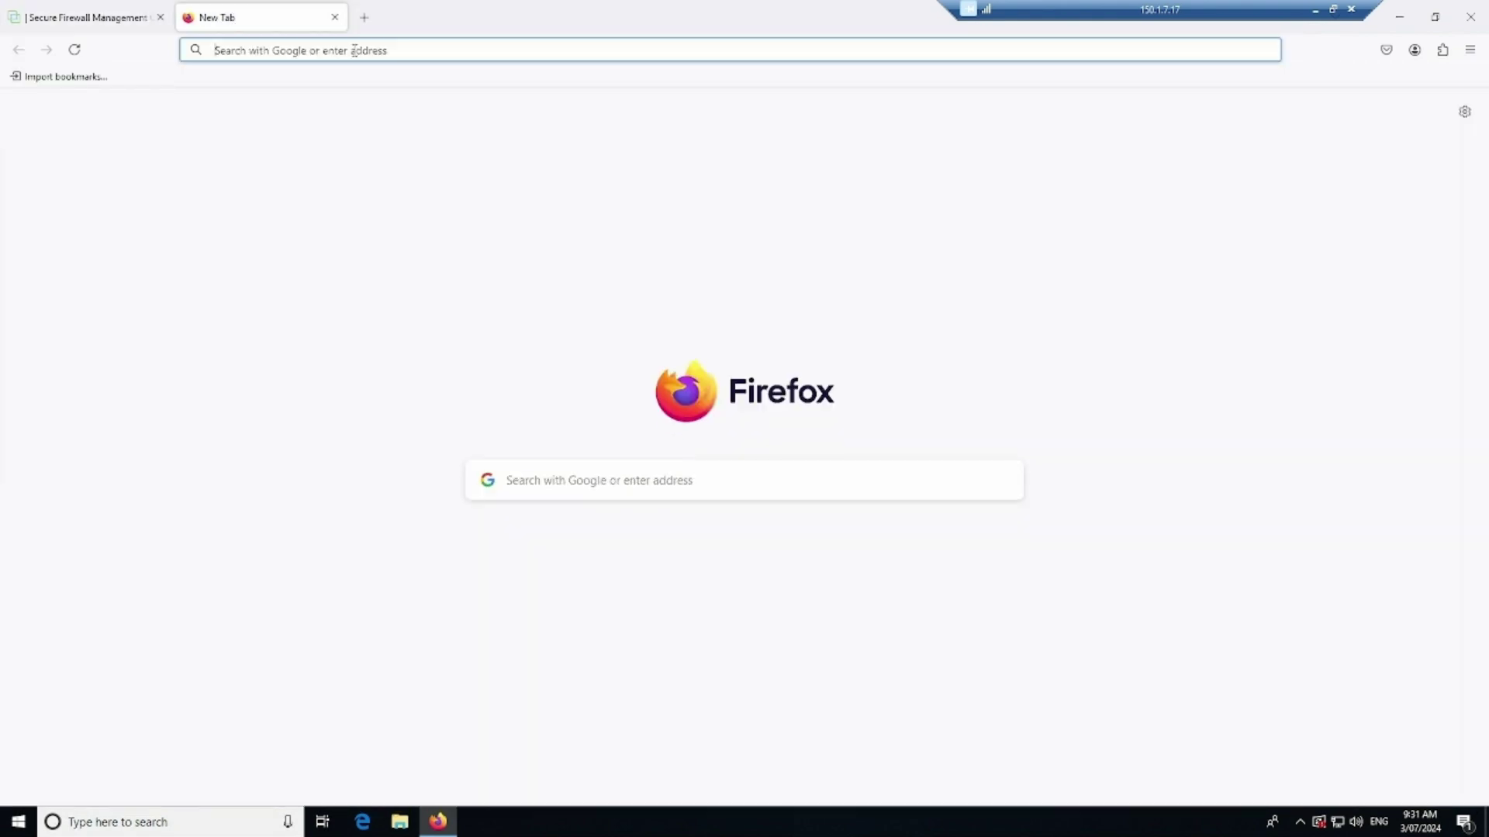
text(https:/)
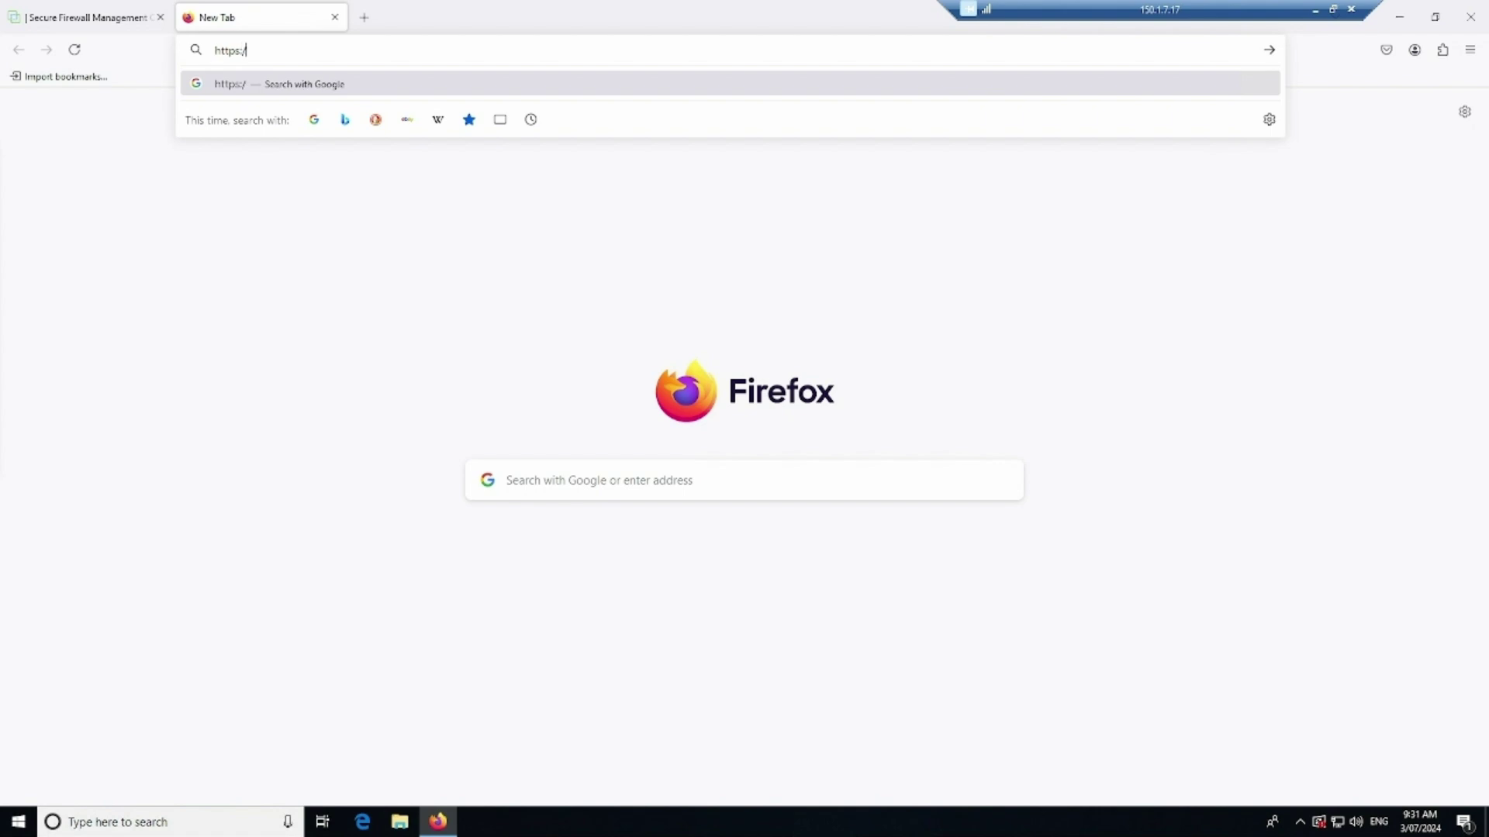
text(/172.168.100.1)
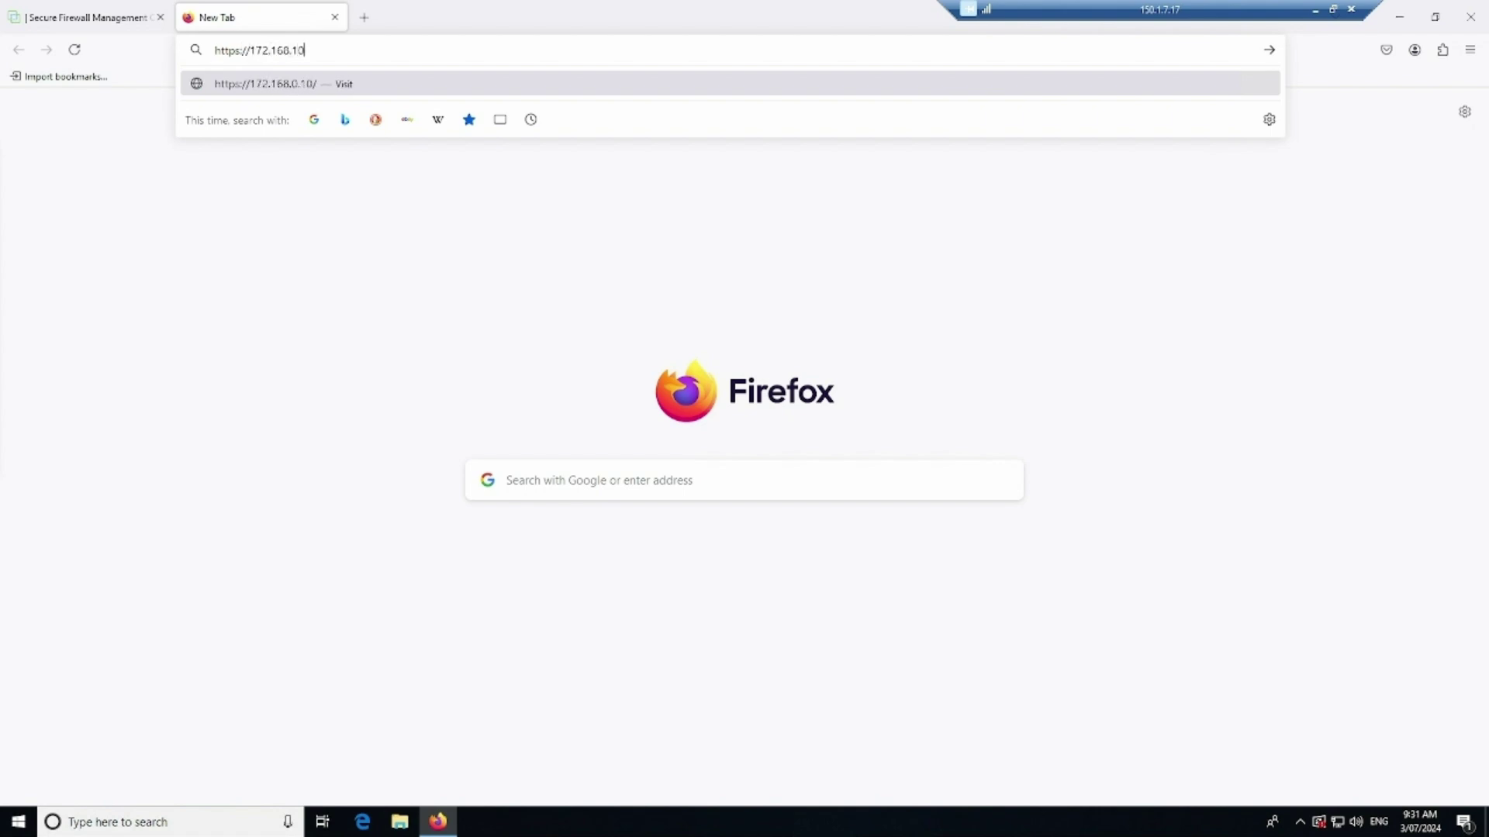
text(4)
key(Return)
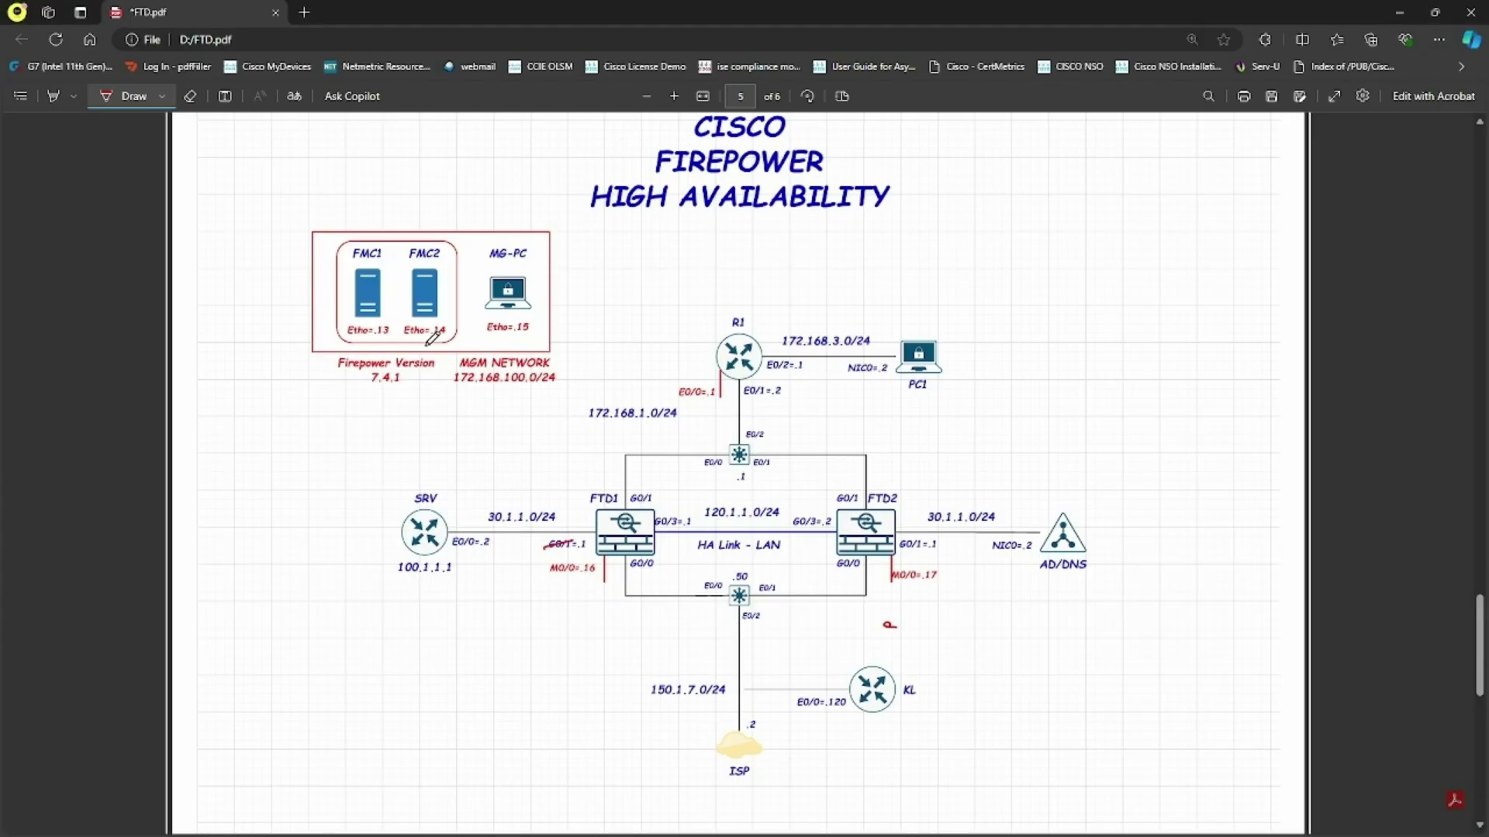
Underline the .14 and .13 FMC addresses on the diagram, then return to the login page
drag(406, 346, 450, 336)
drag(347, 340, 392, 336)
click(1400, 12)
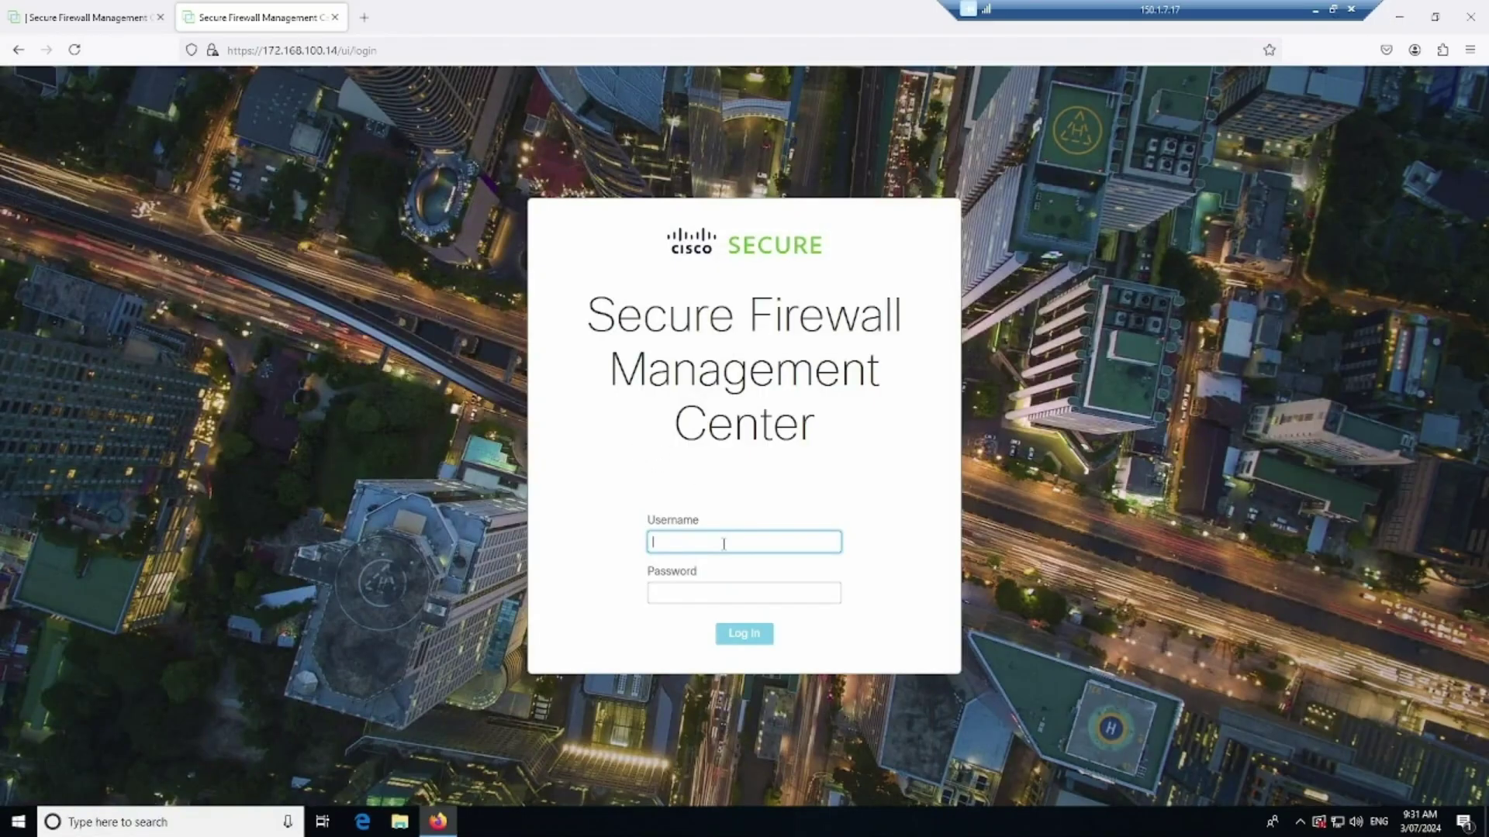
Log in to the .14 management center as admin with its password, then switch back to the first tab
text(admin)
key(Tab)
text(*)
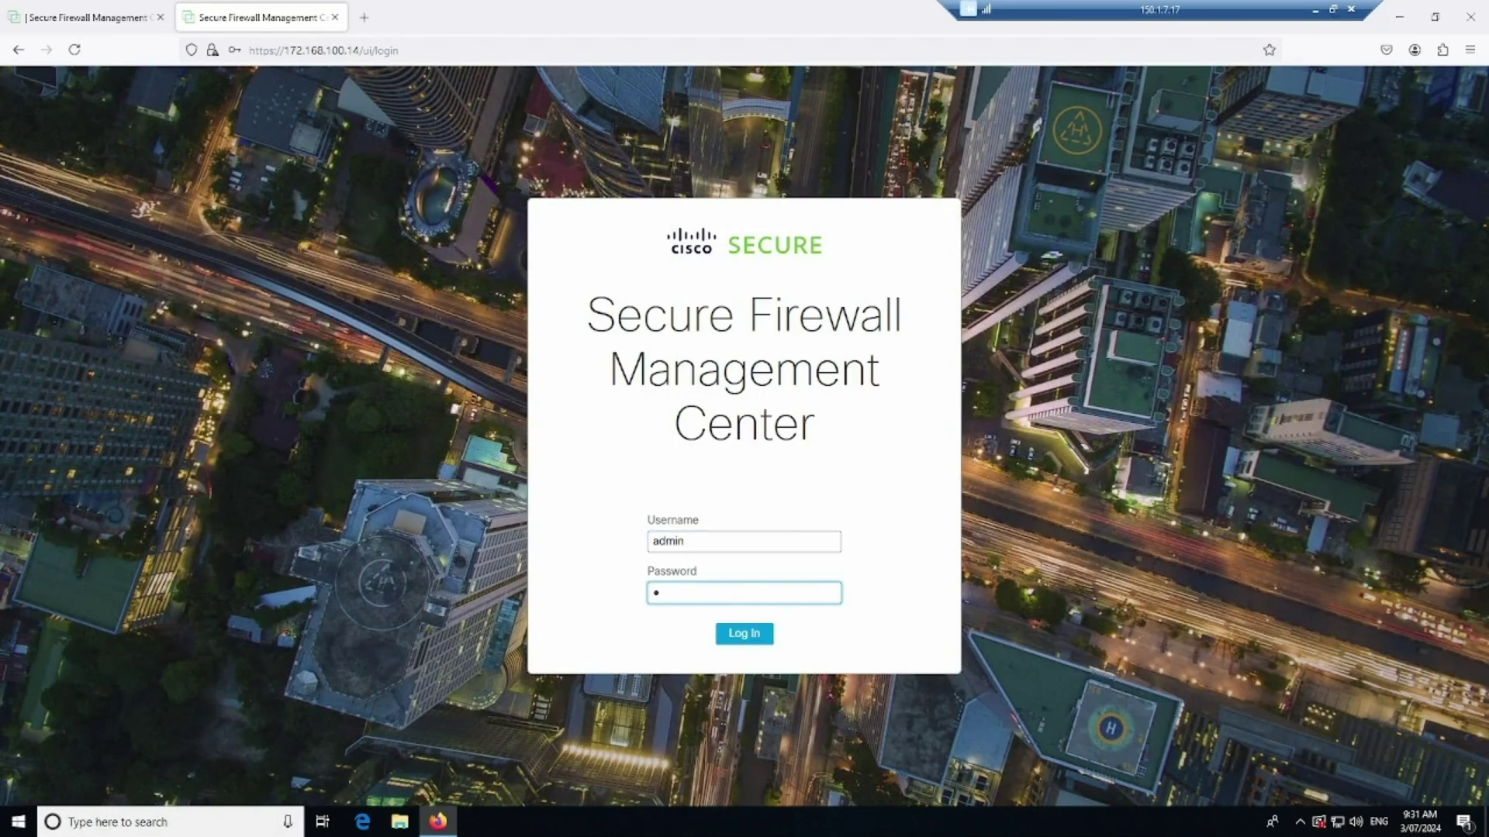
text(*******)
key(Return)
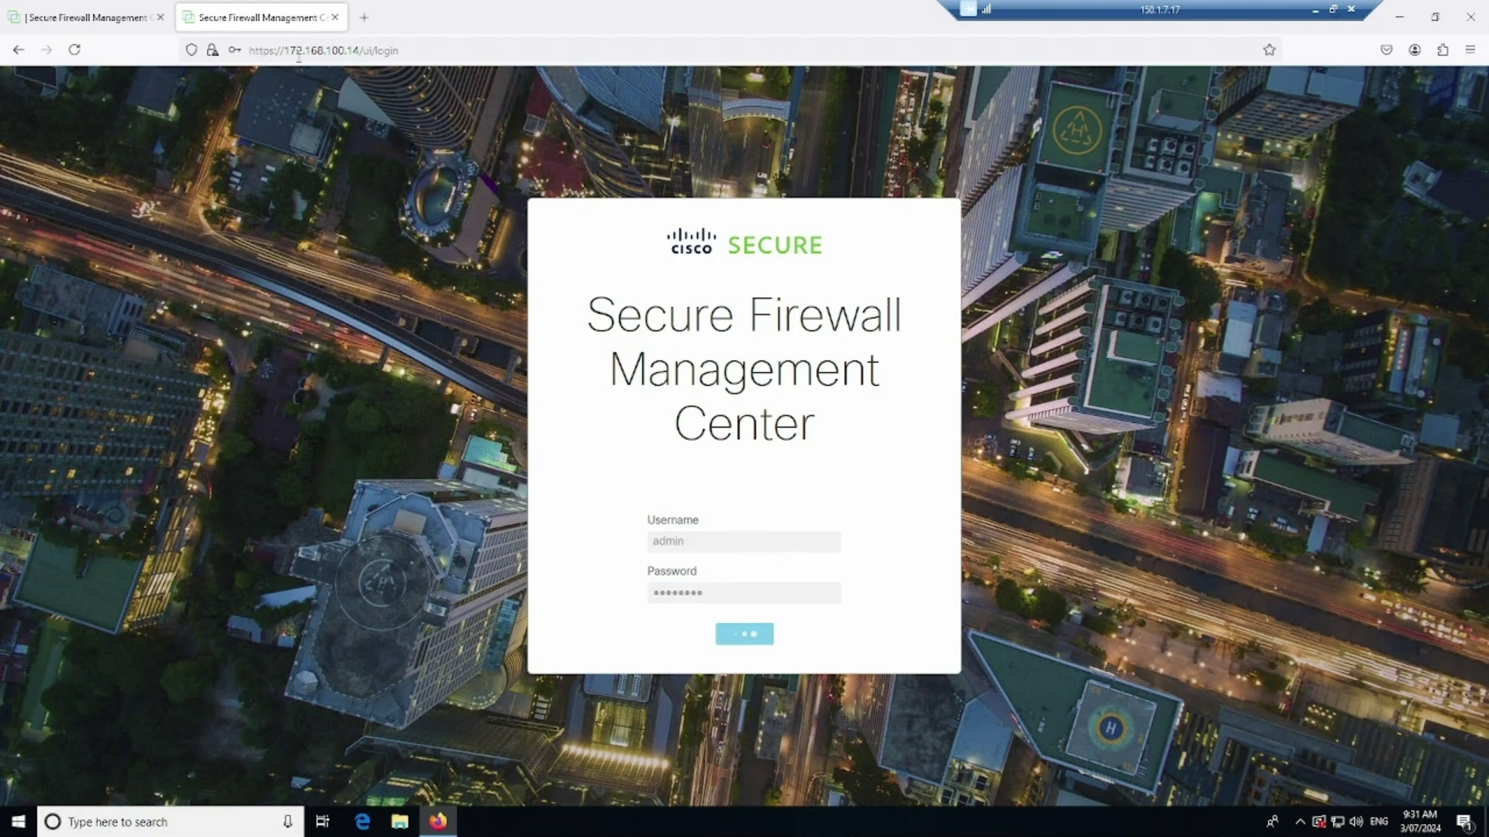
key(ctrl+shift+Tab)
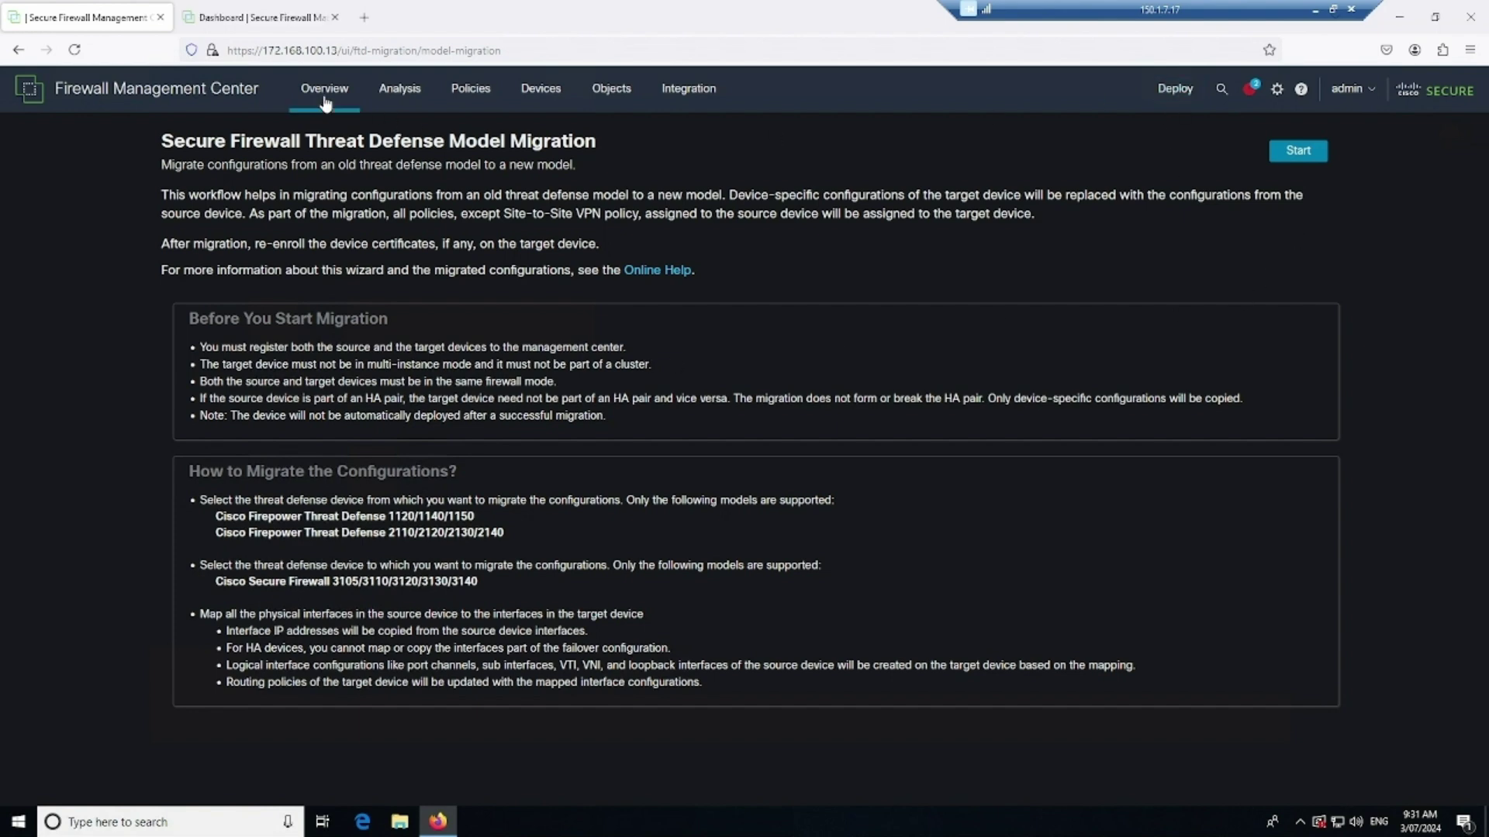
Open the .13 dashboard, then on .14 dismiss the 7.4.x highlights and open System > Configuration
mouse_move(329, 110)
click(350, 163)
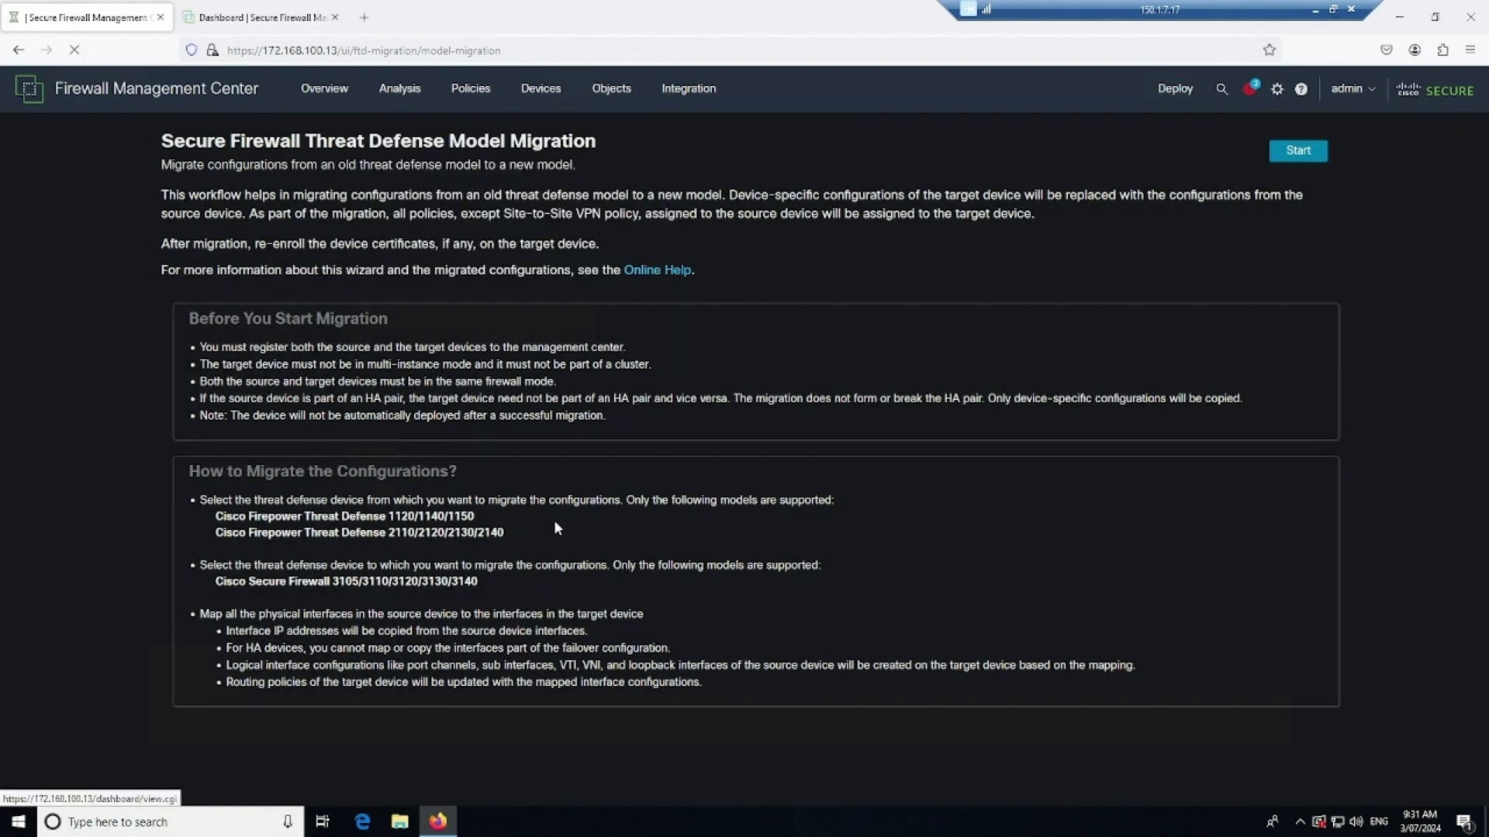
click(325, 8)
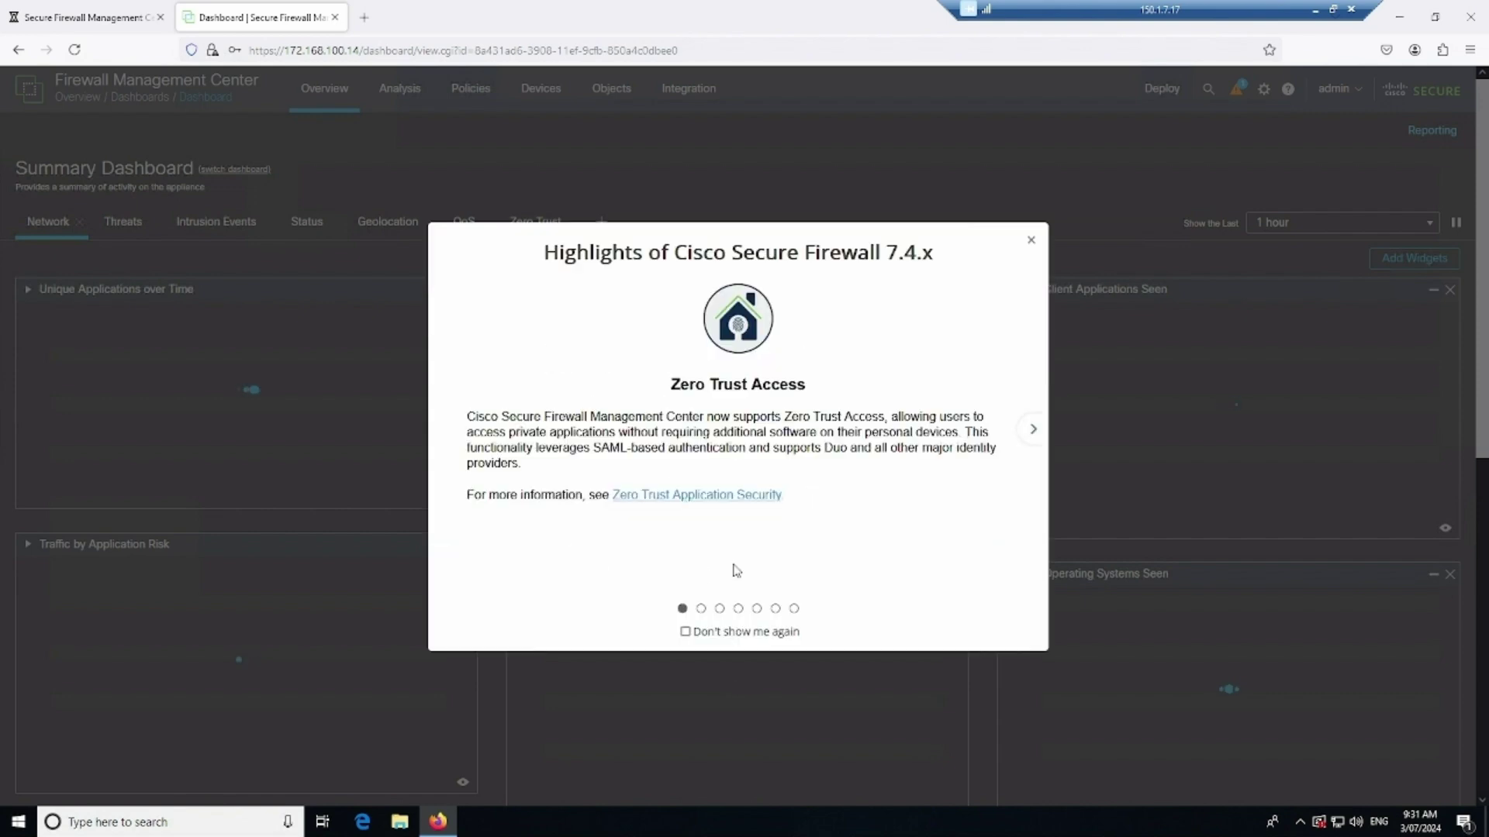
click(1031, 240)
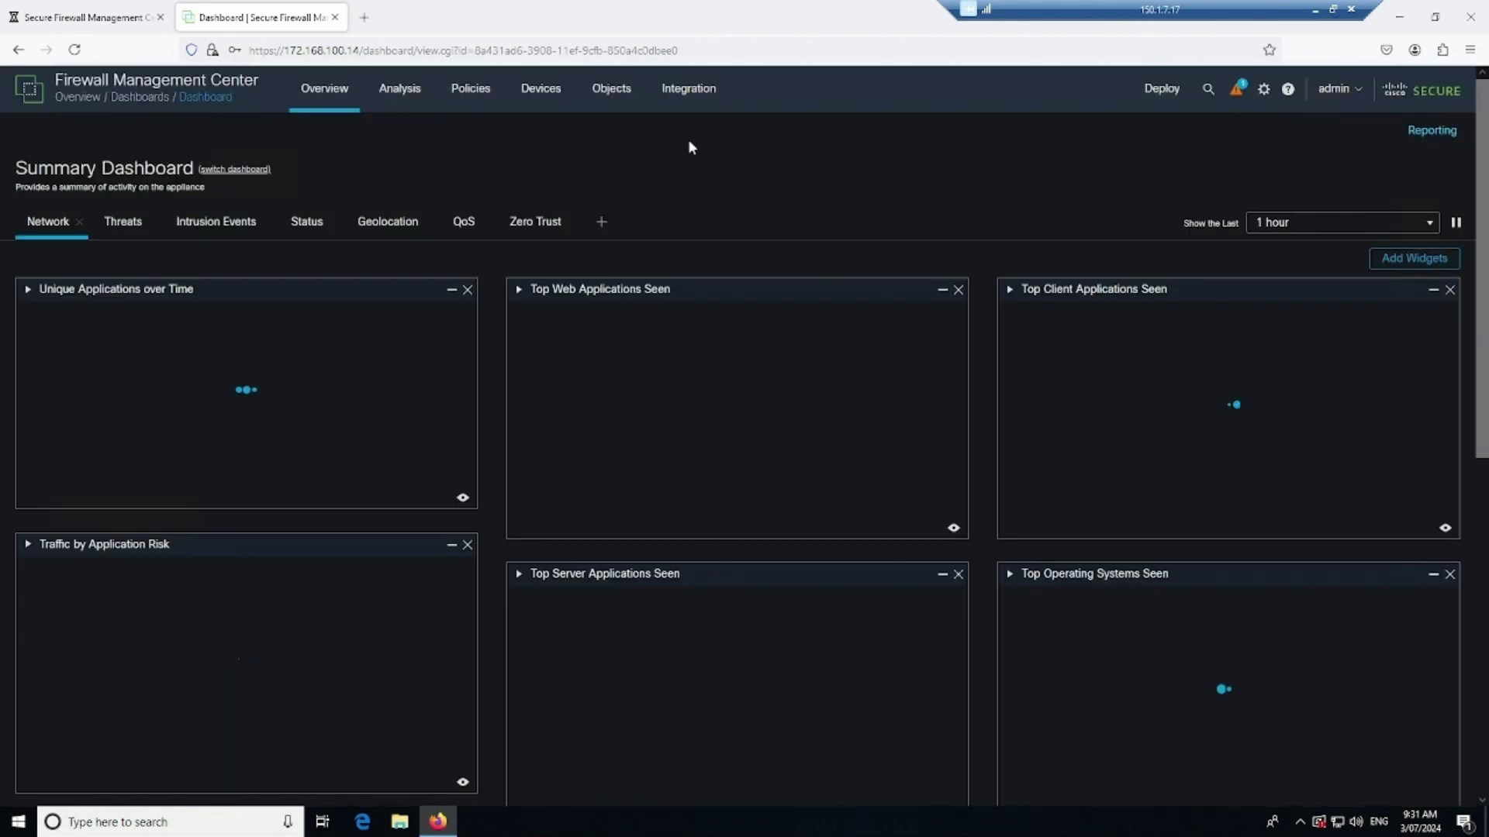
mouse_move(696, 97)
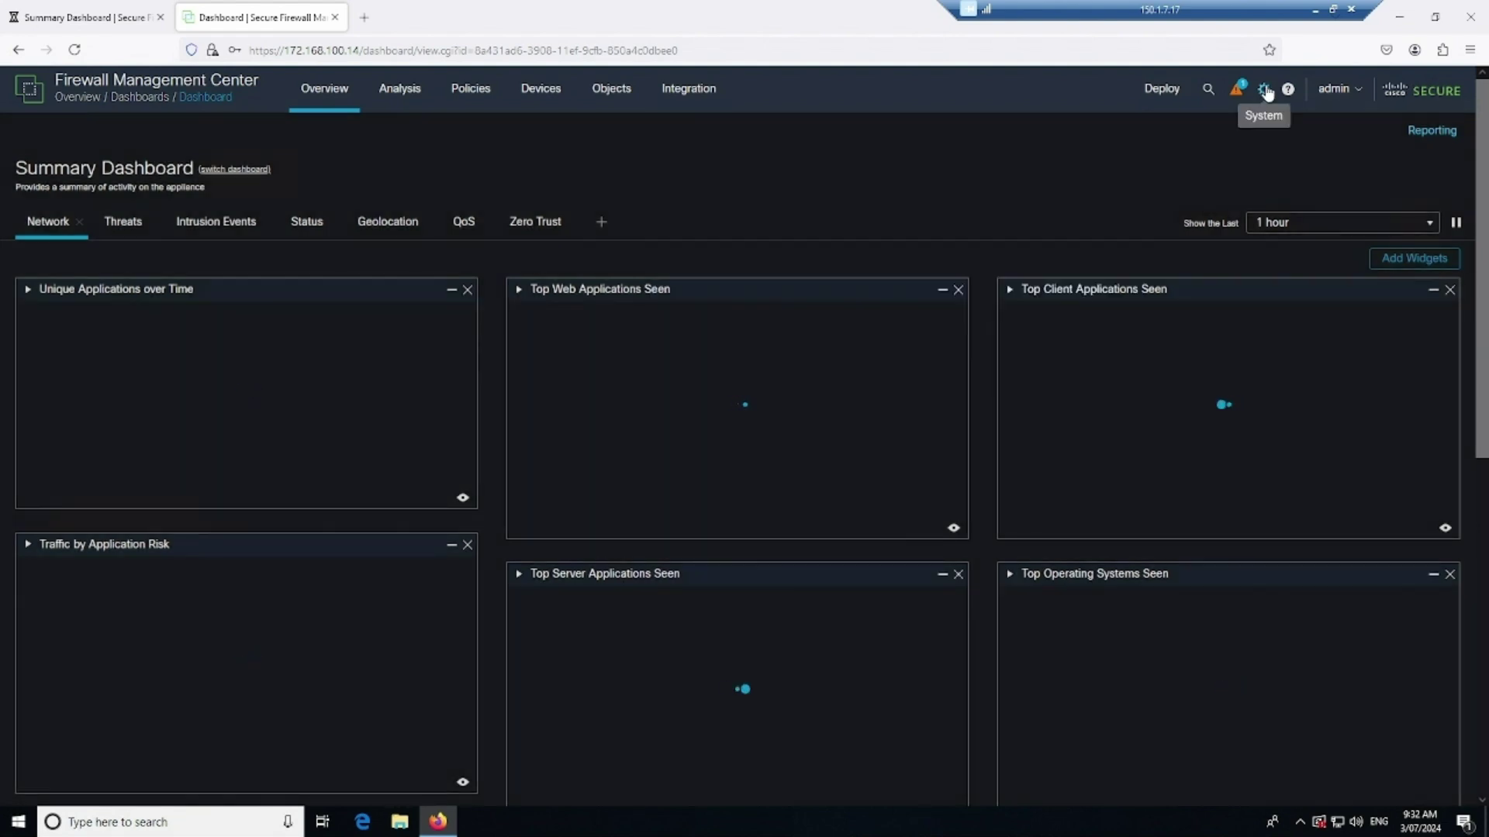
click(1265, 91)
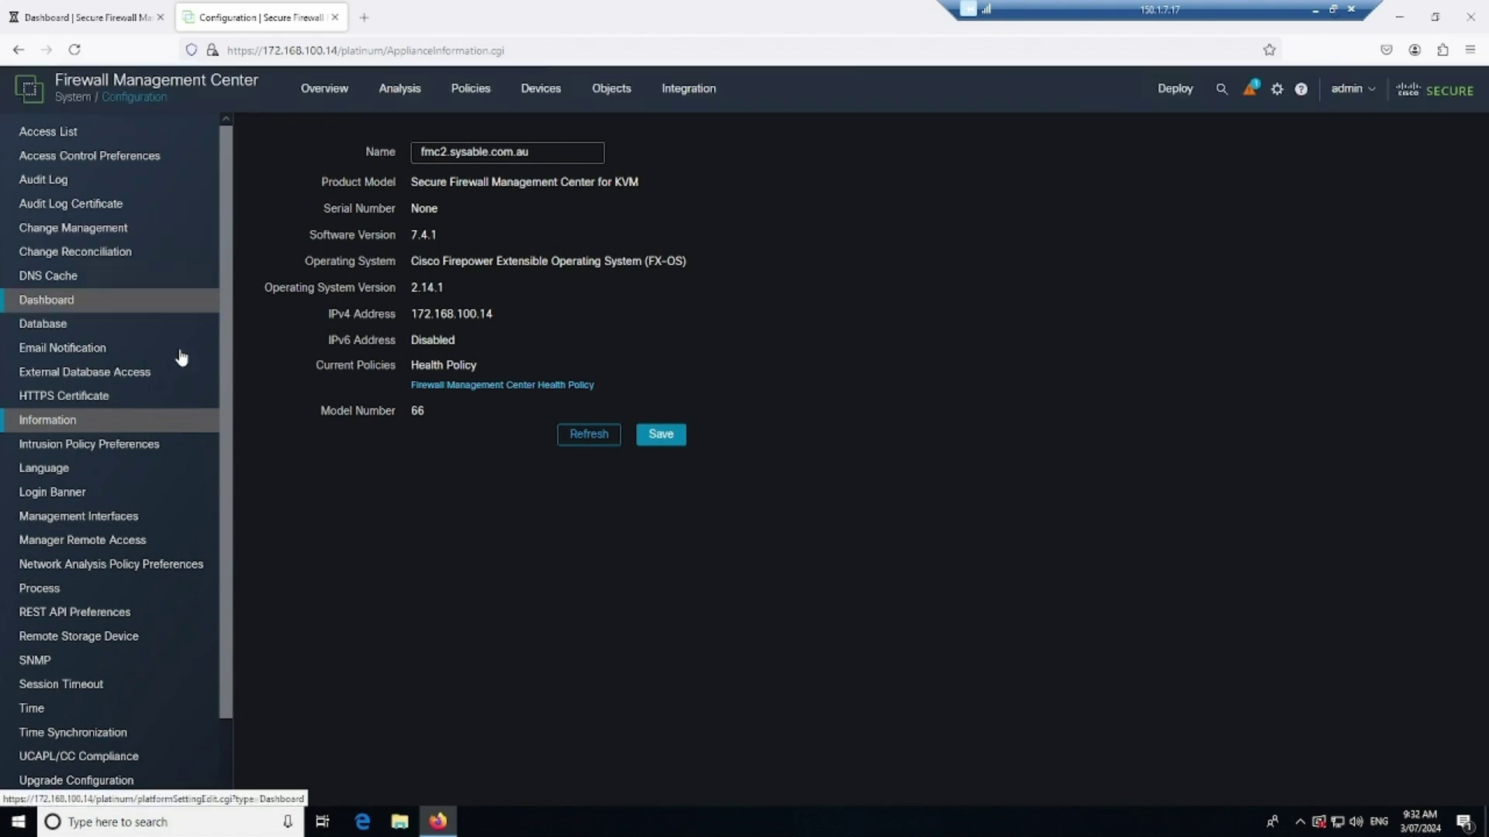
On .14, navigate through Integration > Other Integrations to the High Availability tab
scroll(180, 379, down, 1)
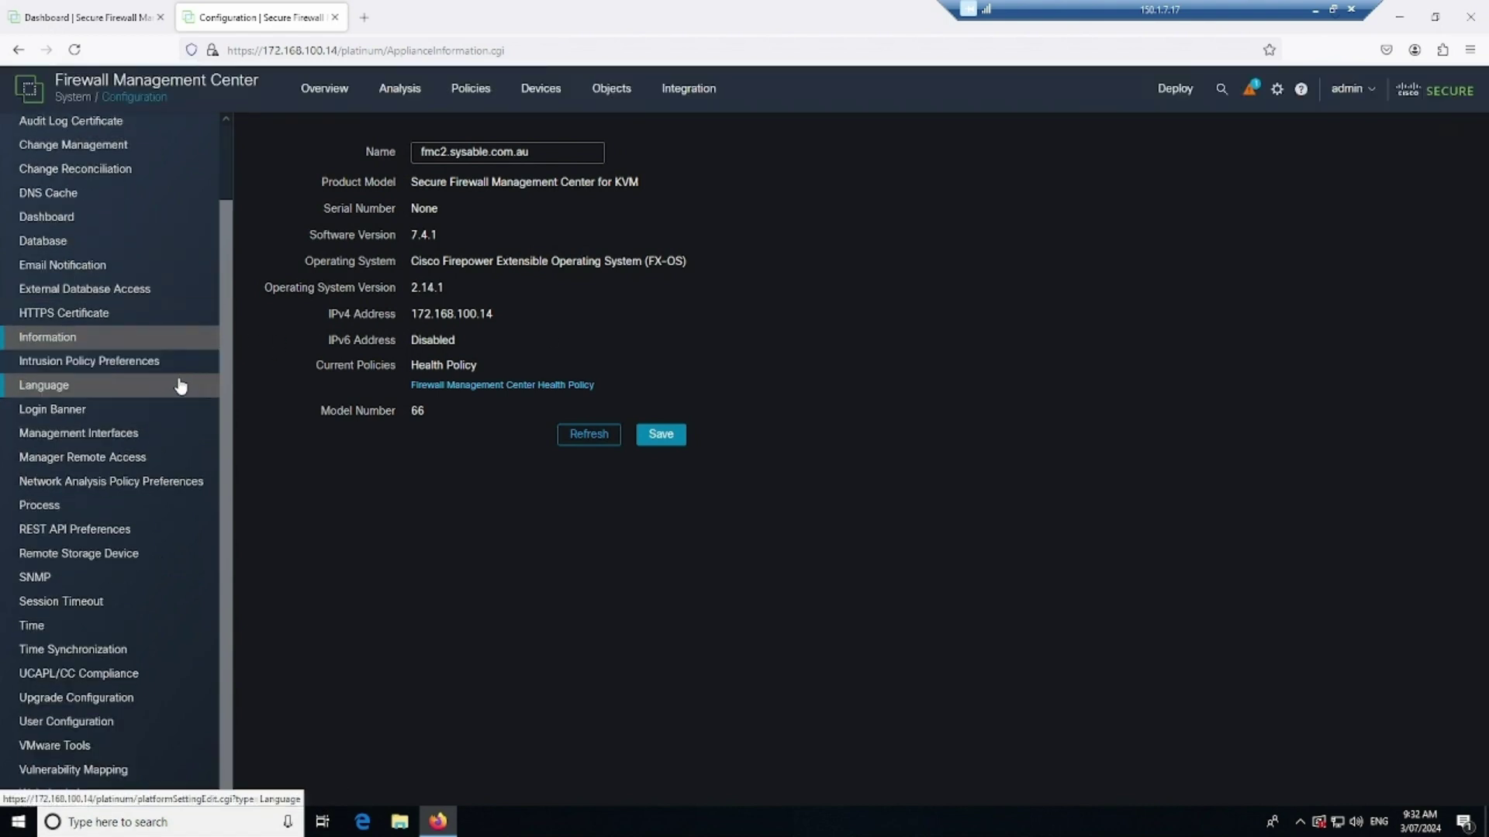
click(1277, 91)
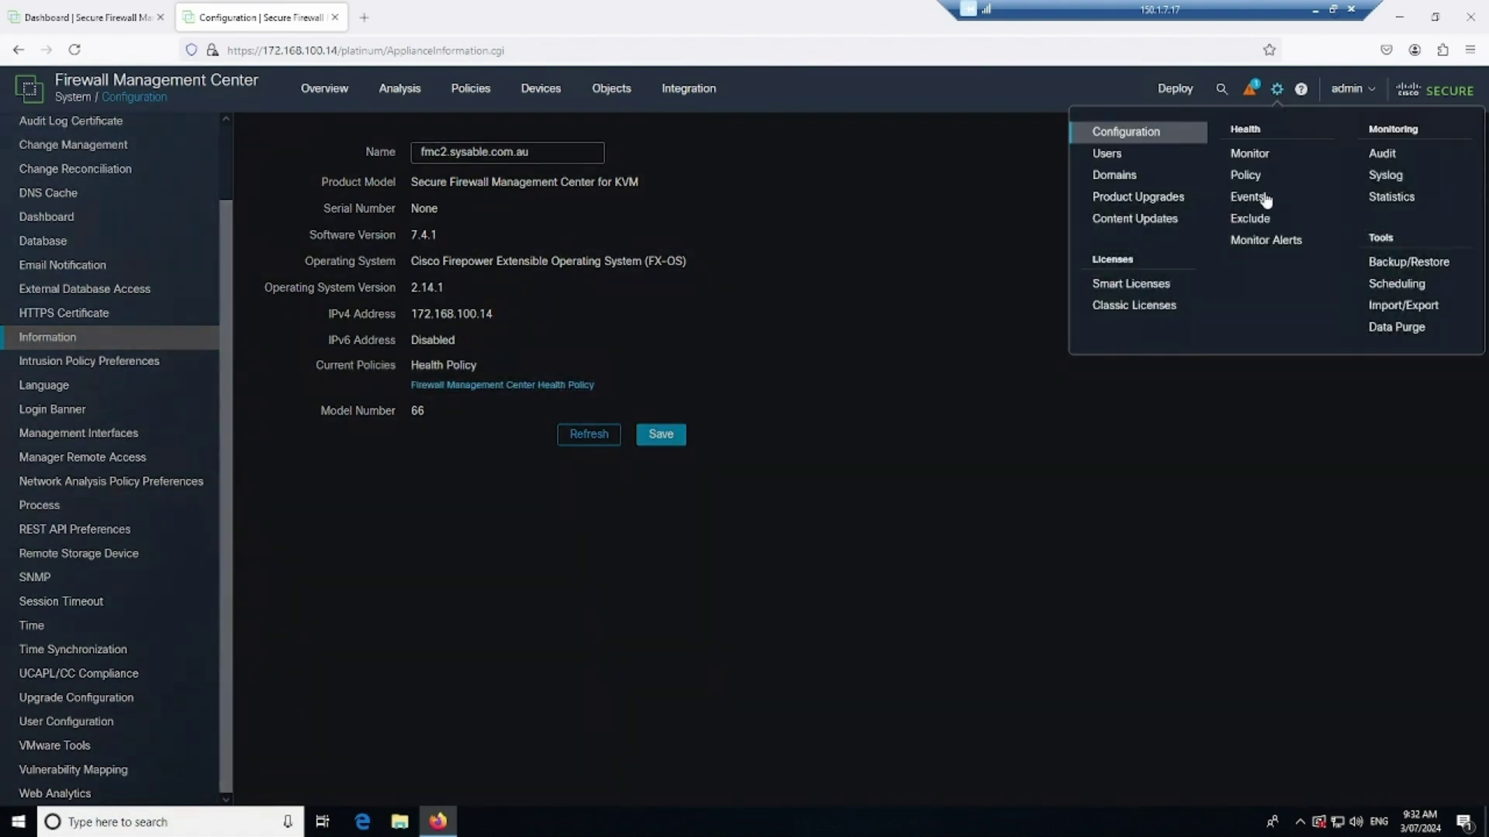
click(691, 99)
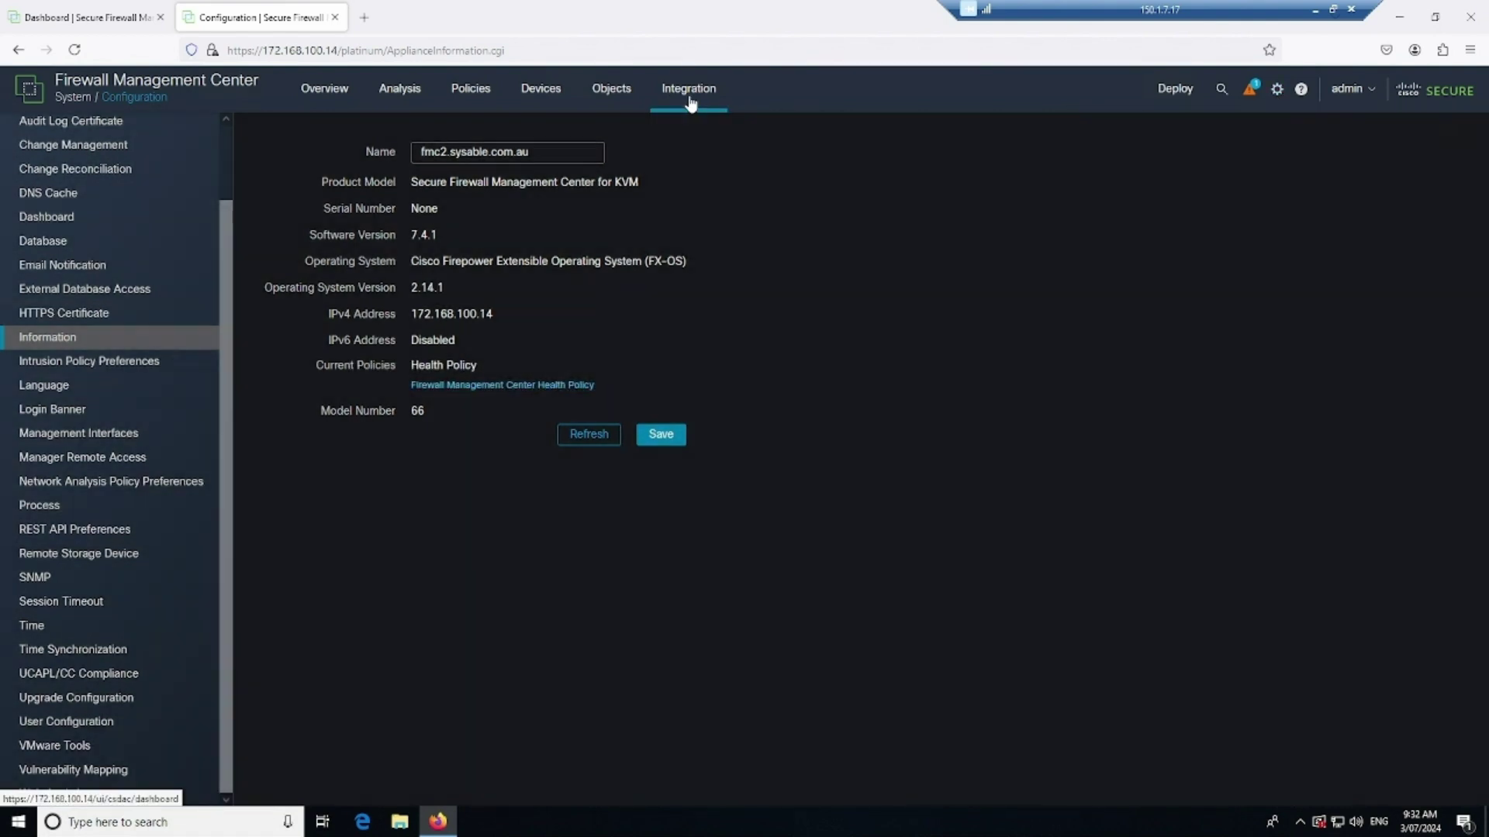
click(690, 103)
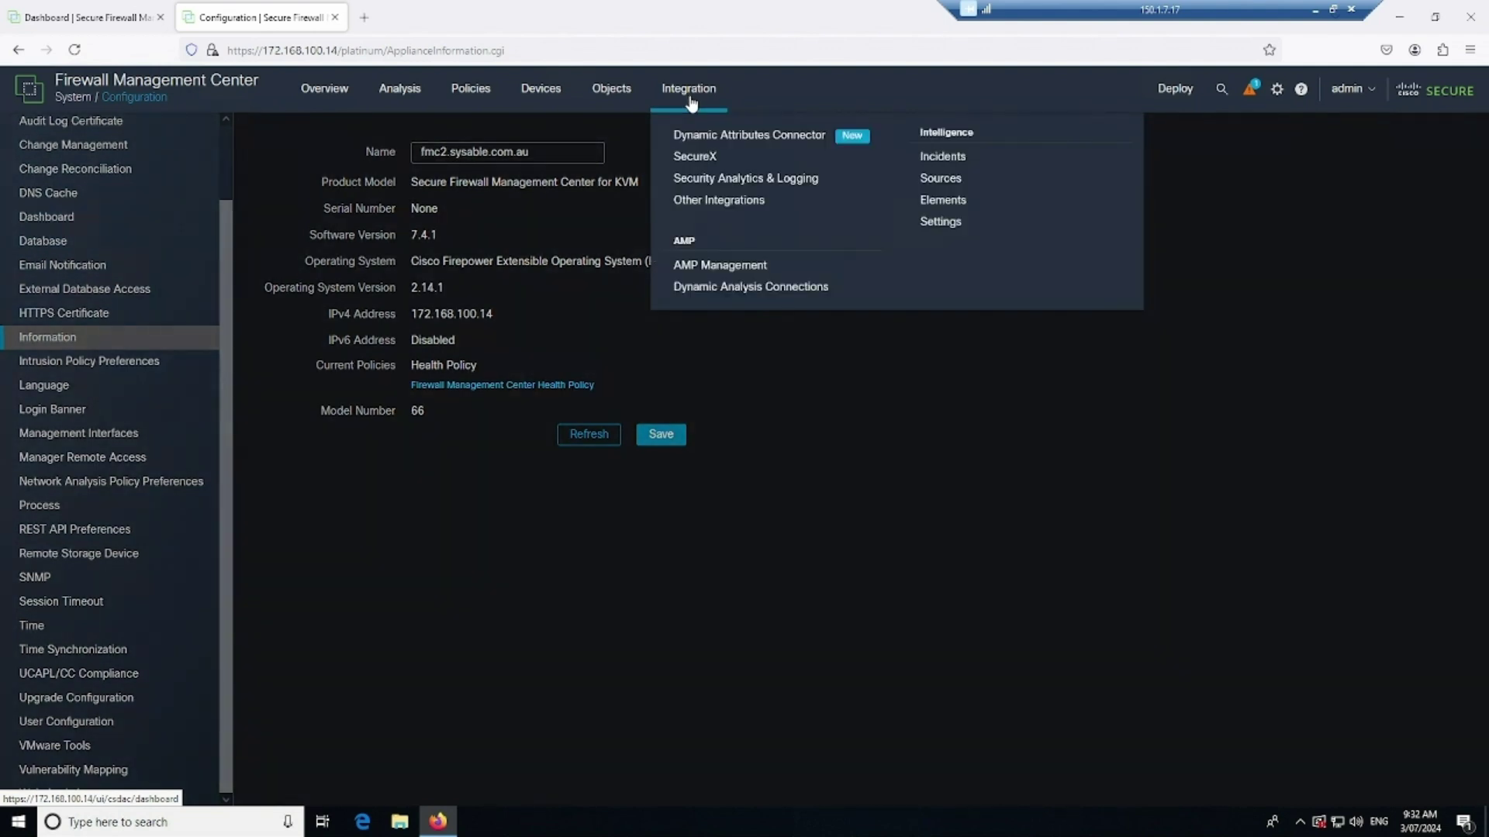
click(789, 180)
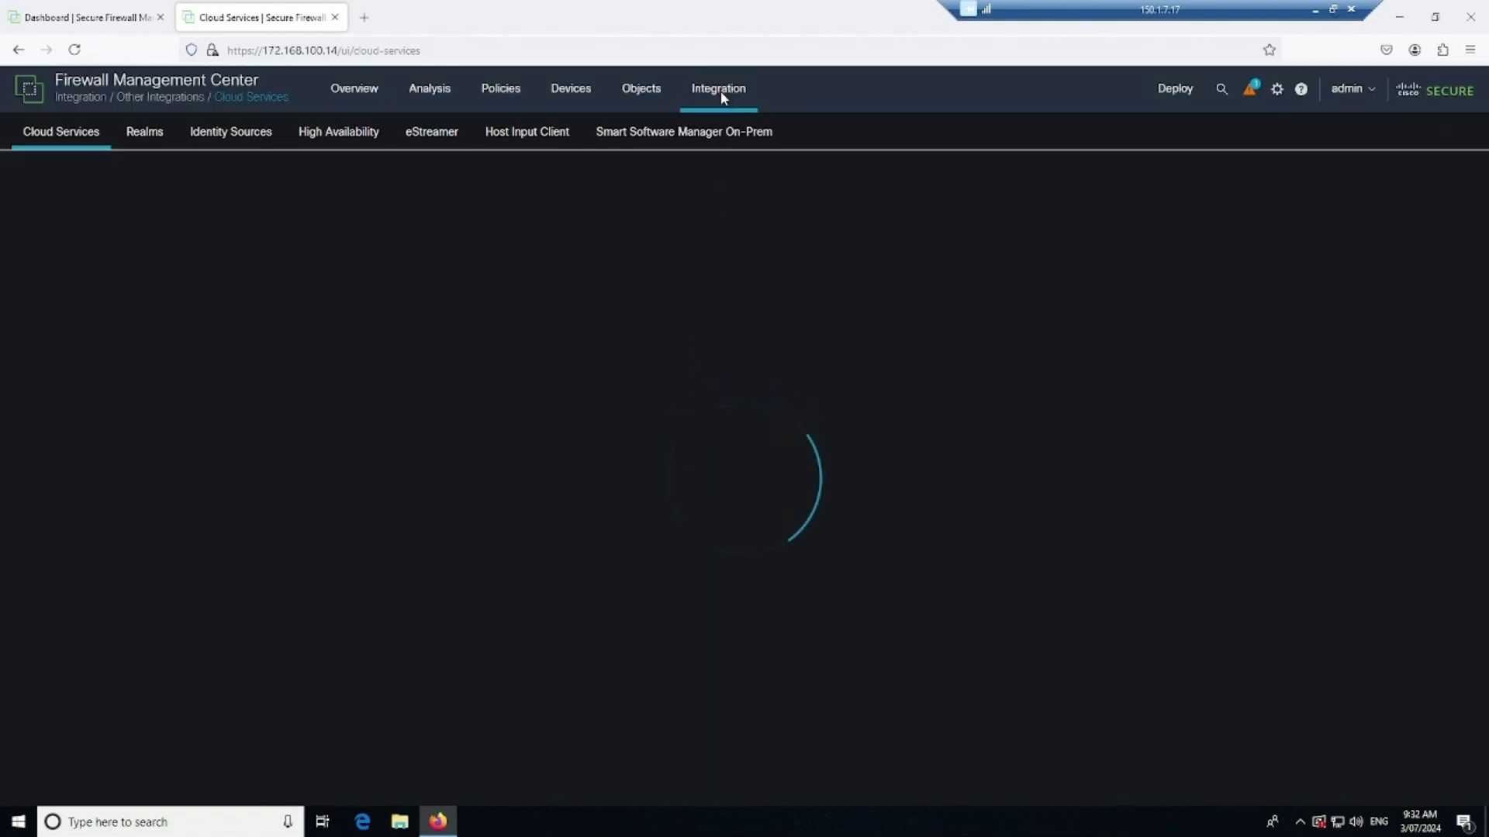
click(719, 106)
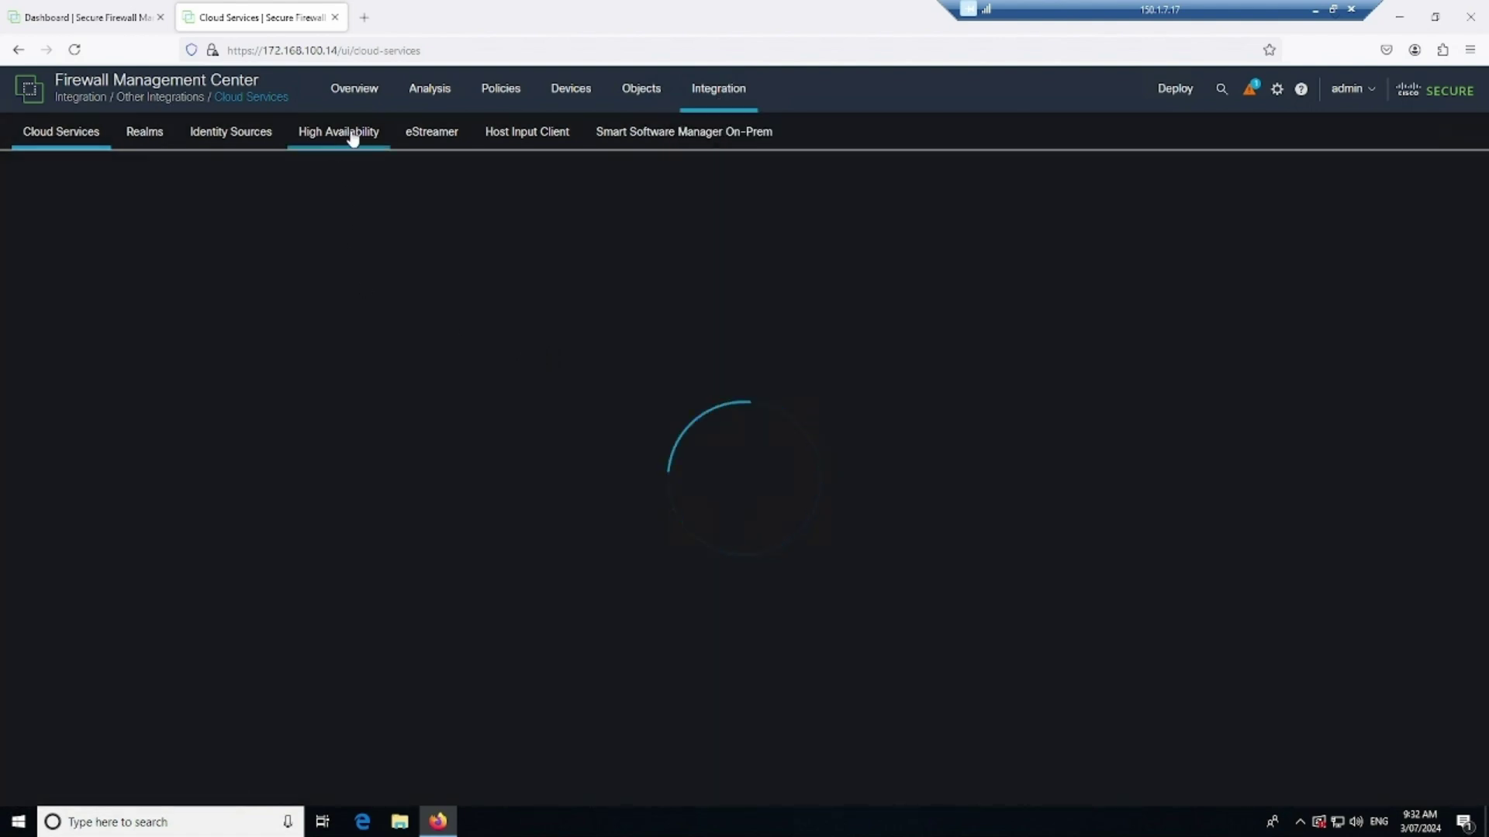
click(342, 135)
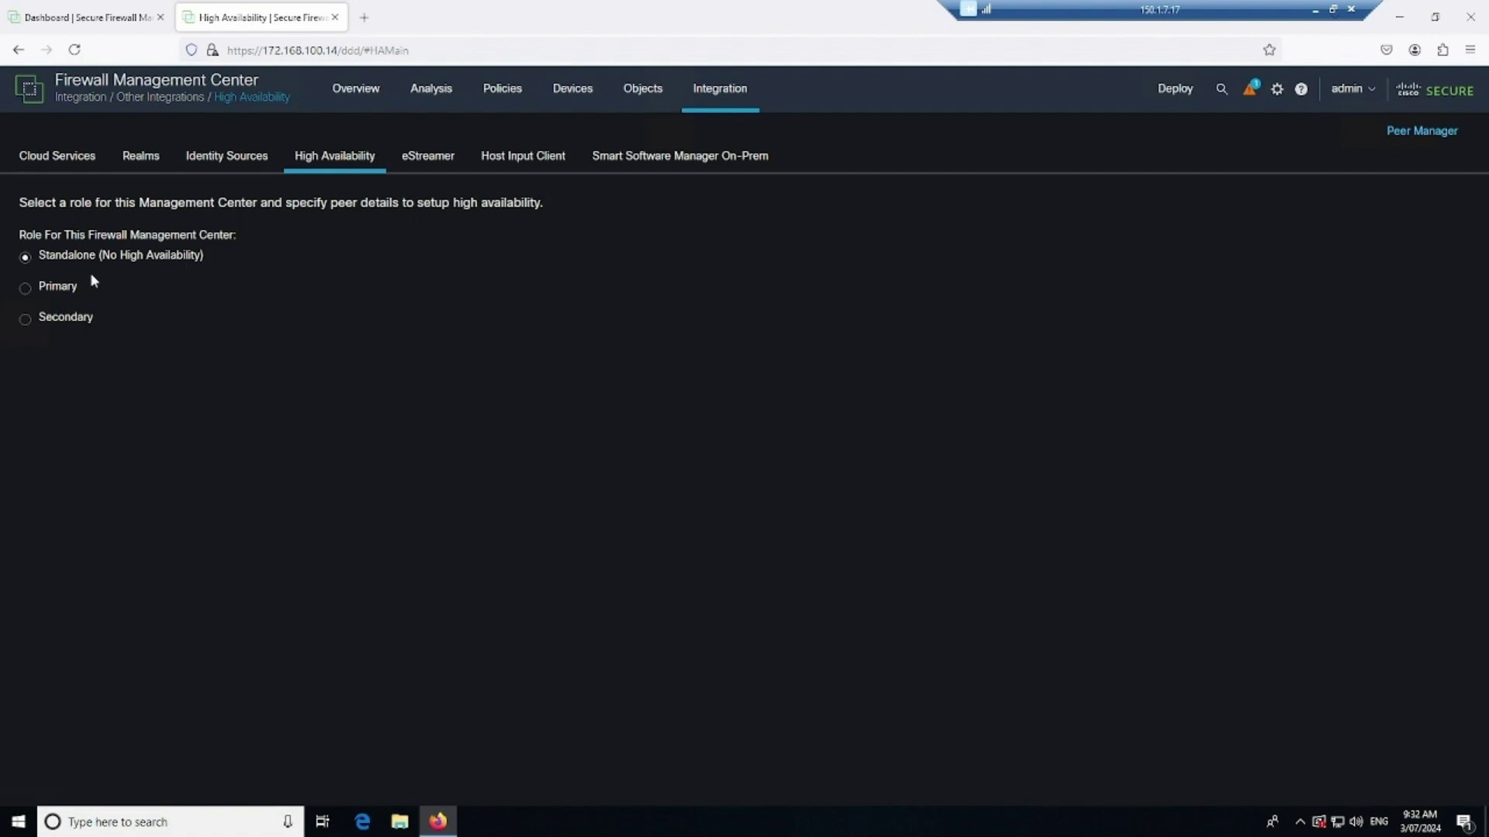
Make .14 the secondary, register it with primary peer 172.168.100.13, and confirm both warnings
click(23, 320)
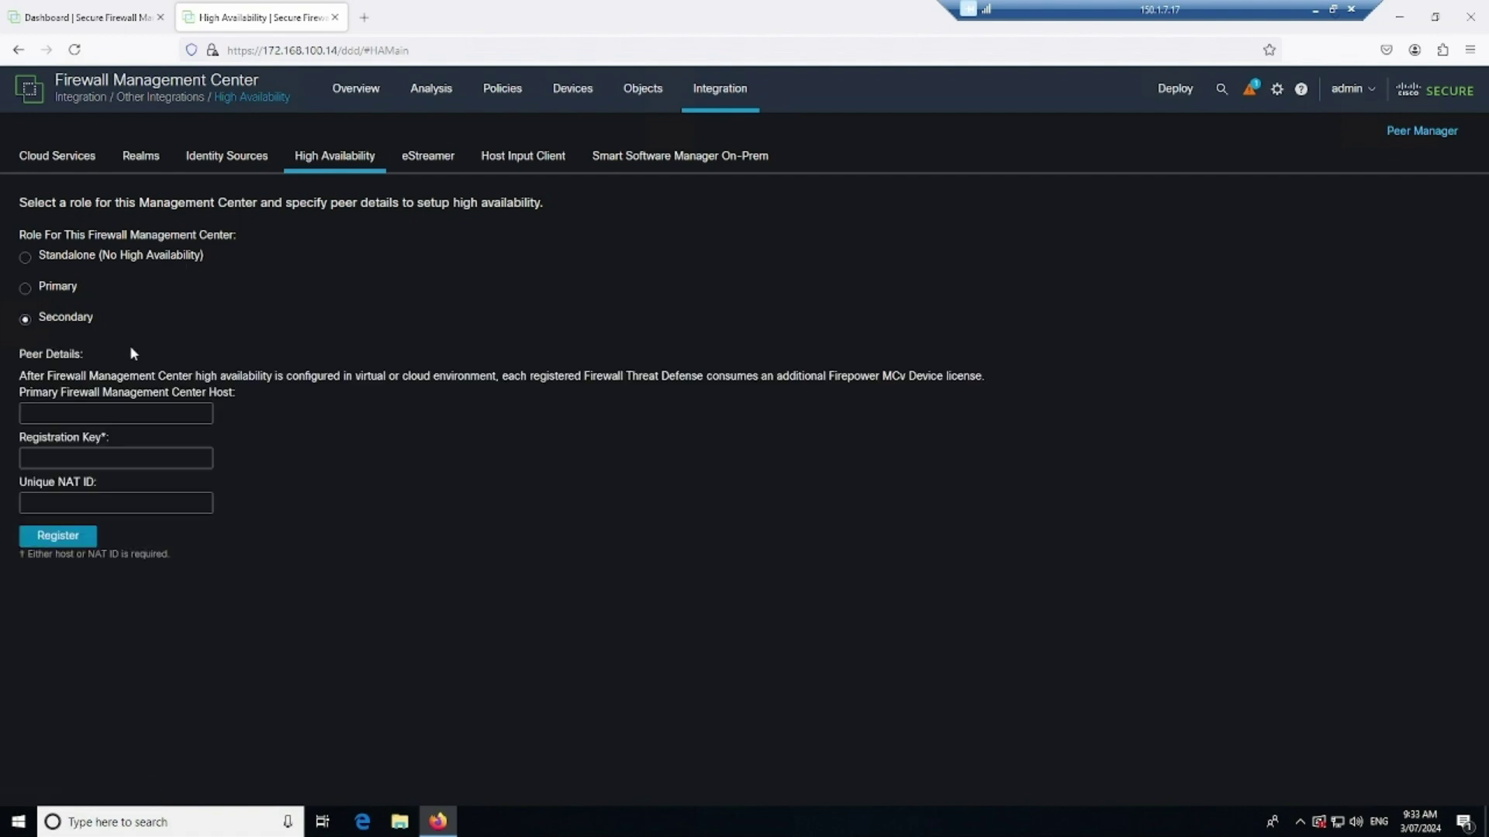
click(109, 418)
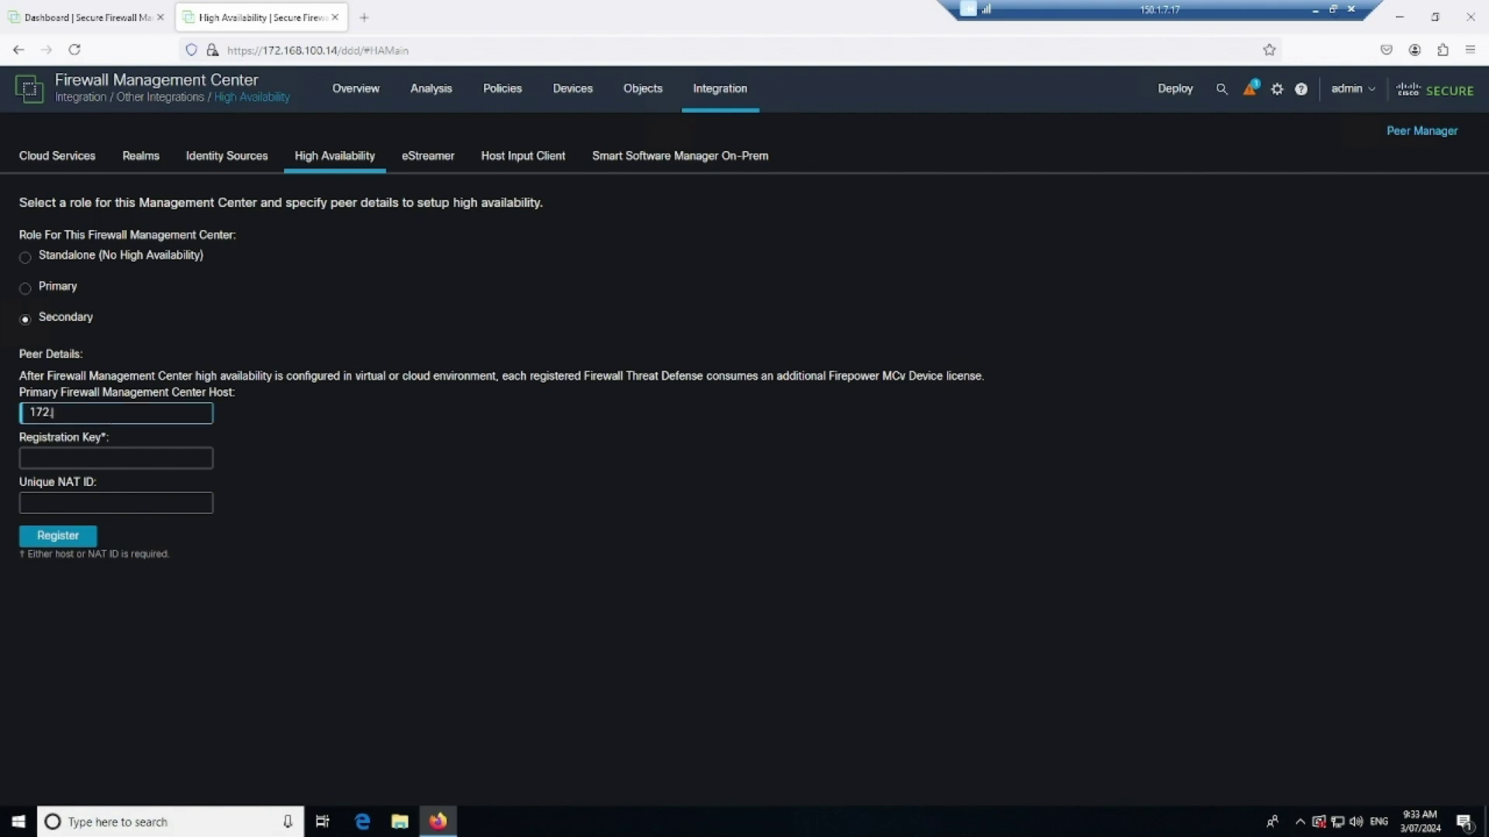
click(116, 458)
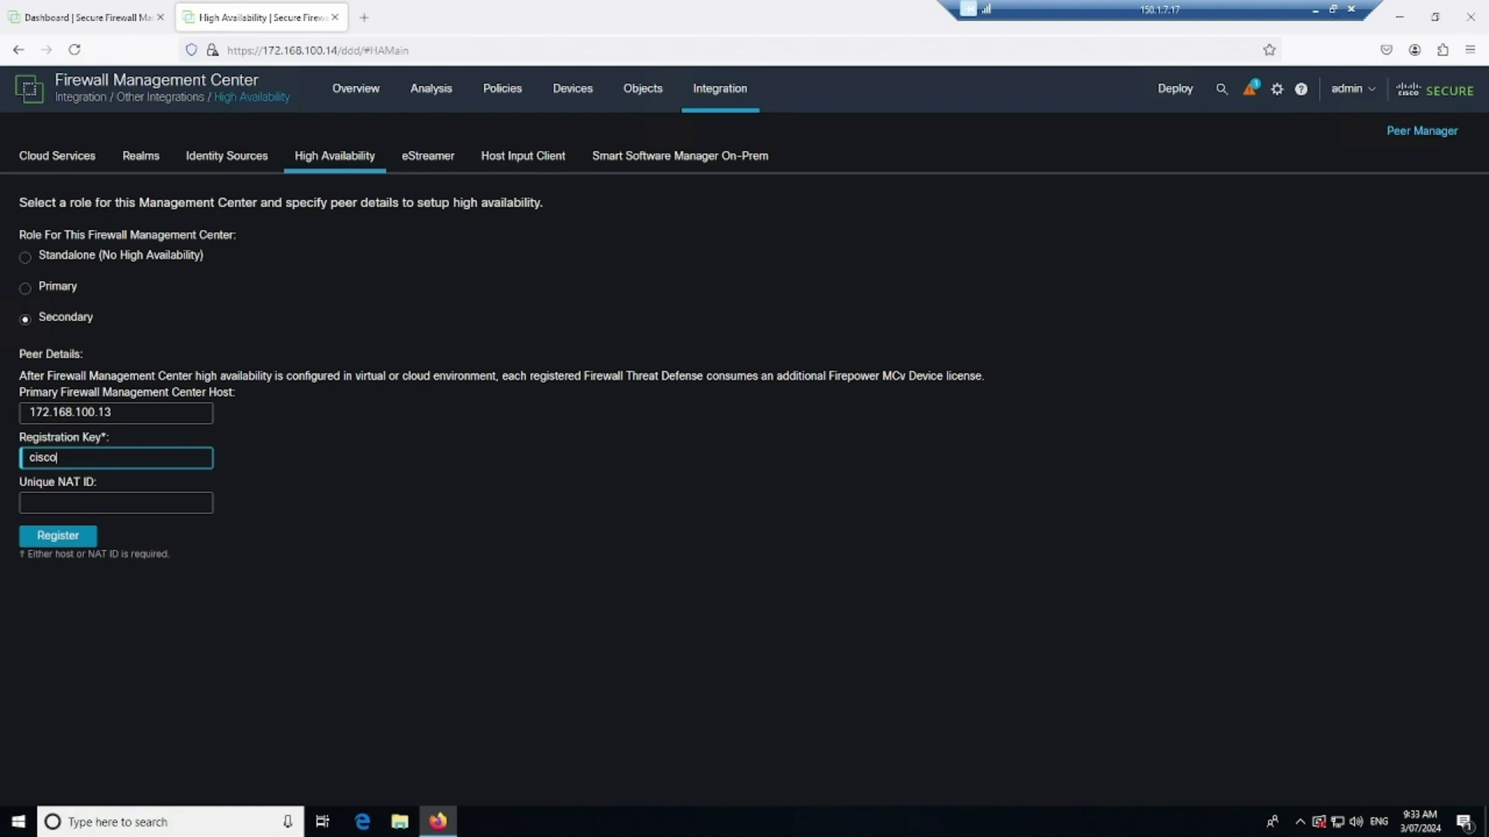
click(57, 535)
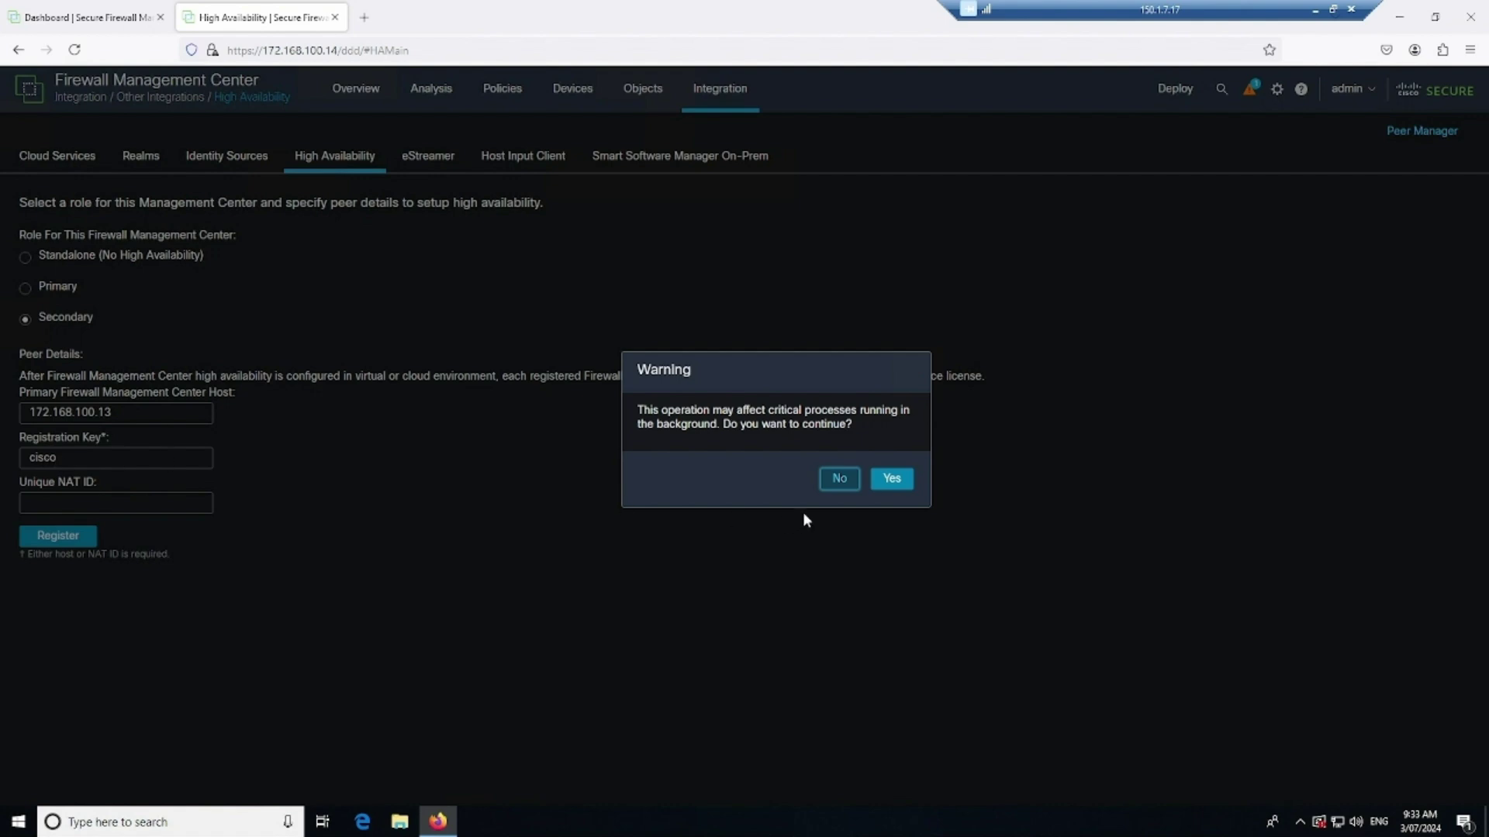
click(890, 480)
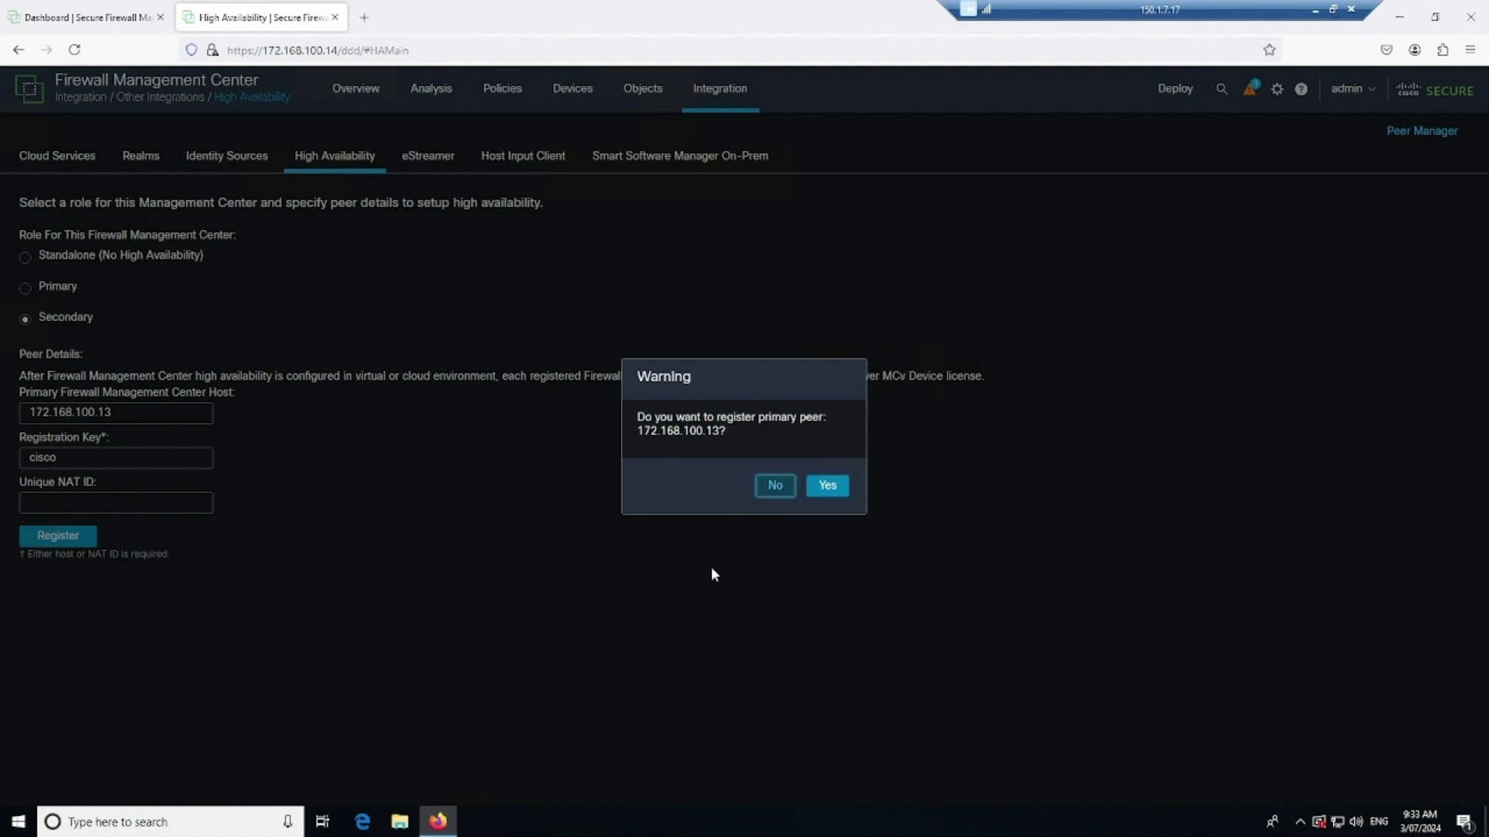
triple_click(738, 434)
click(676, 471)
click(825, 486)
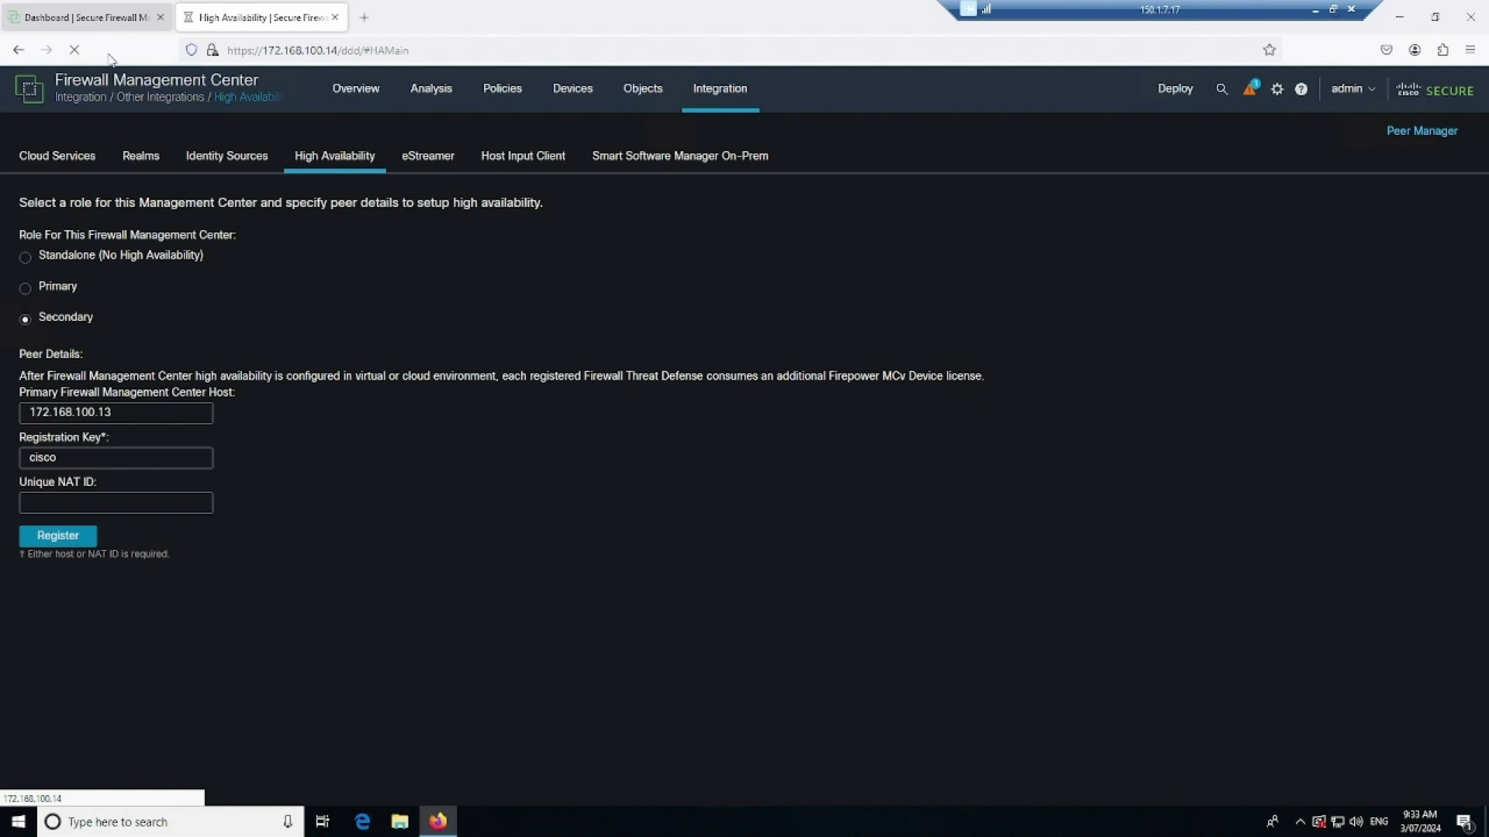
Open Other Integrations on 172.168.100.13, then check the peer list on .14
click(94, 21)
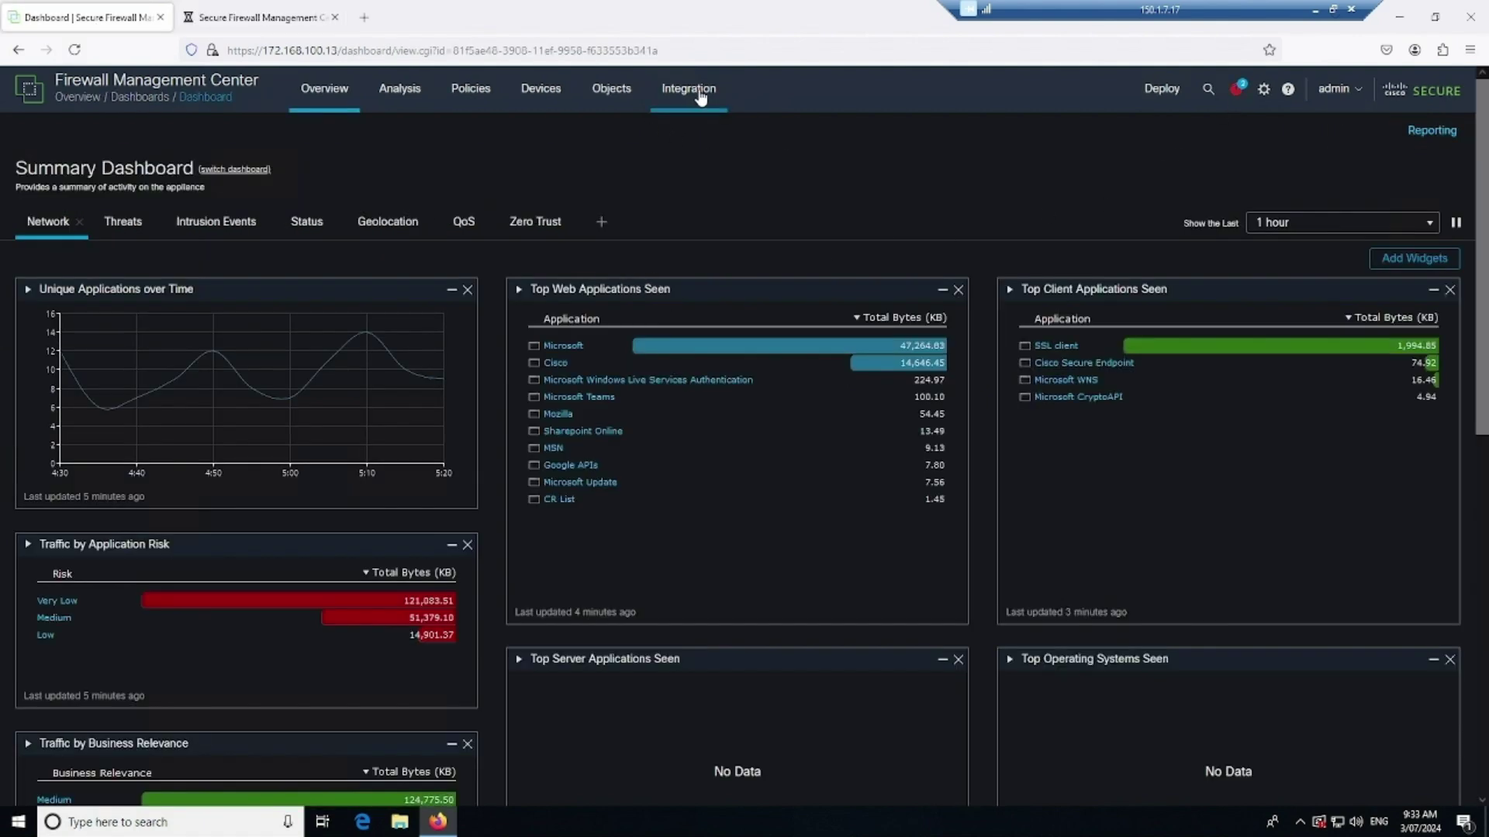
mouse_move(699, 99)
click(749, 136)
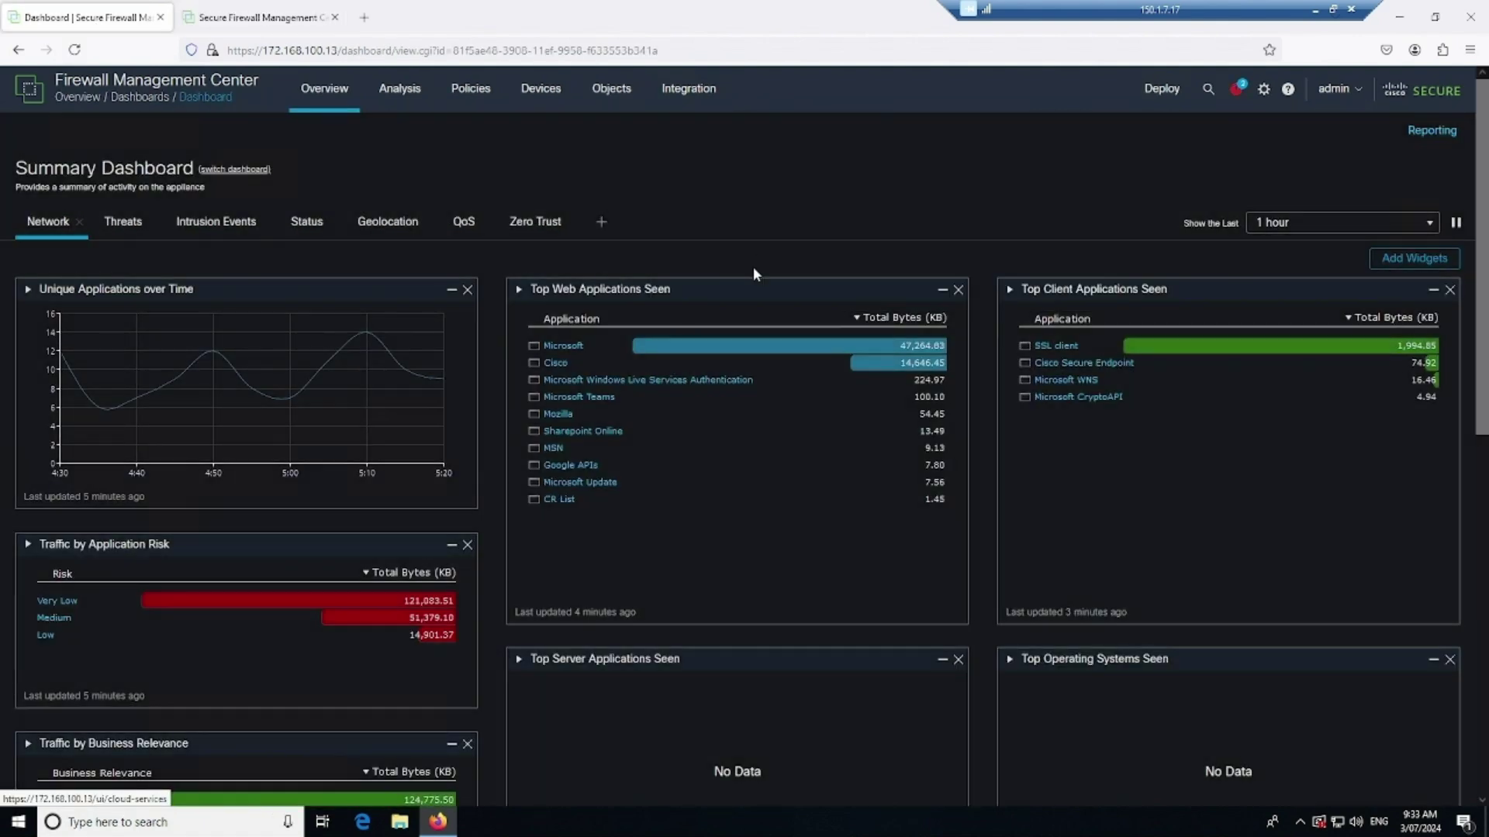
click(256, 16)
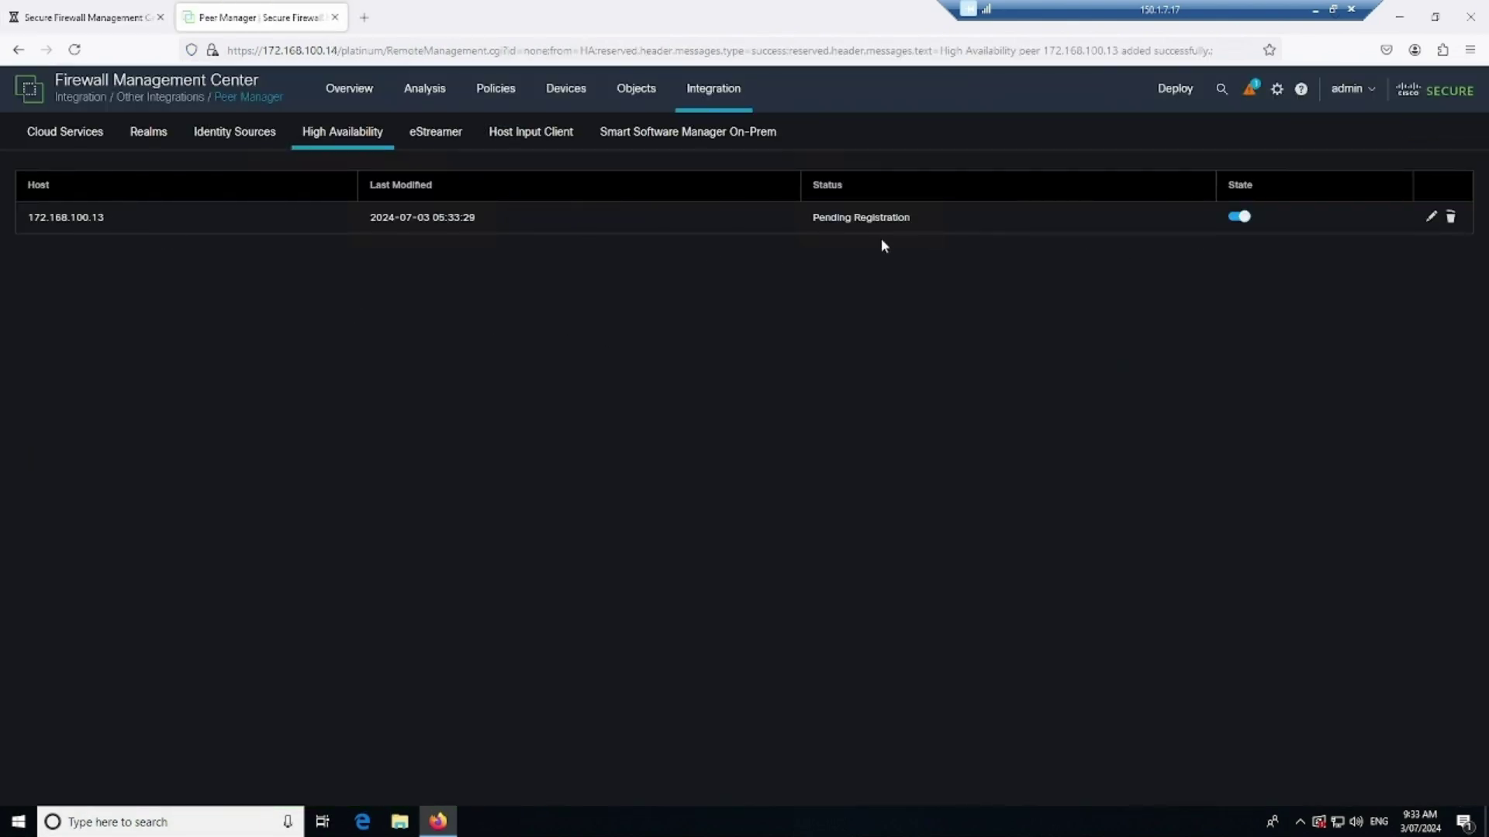
Highlight the Pending Registration status, then open High Availability on 172.168.100.13
drag(923, 217, 70, 25)
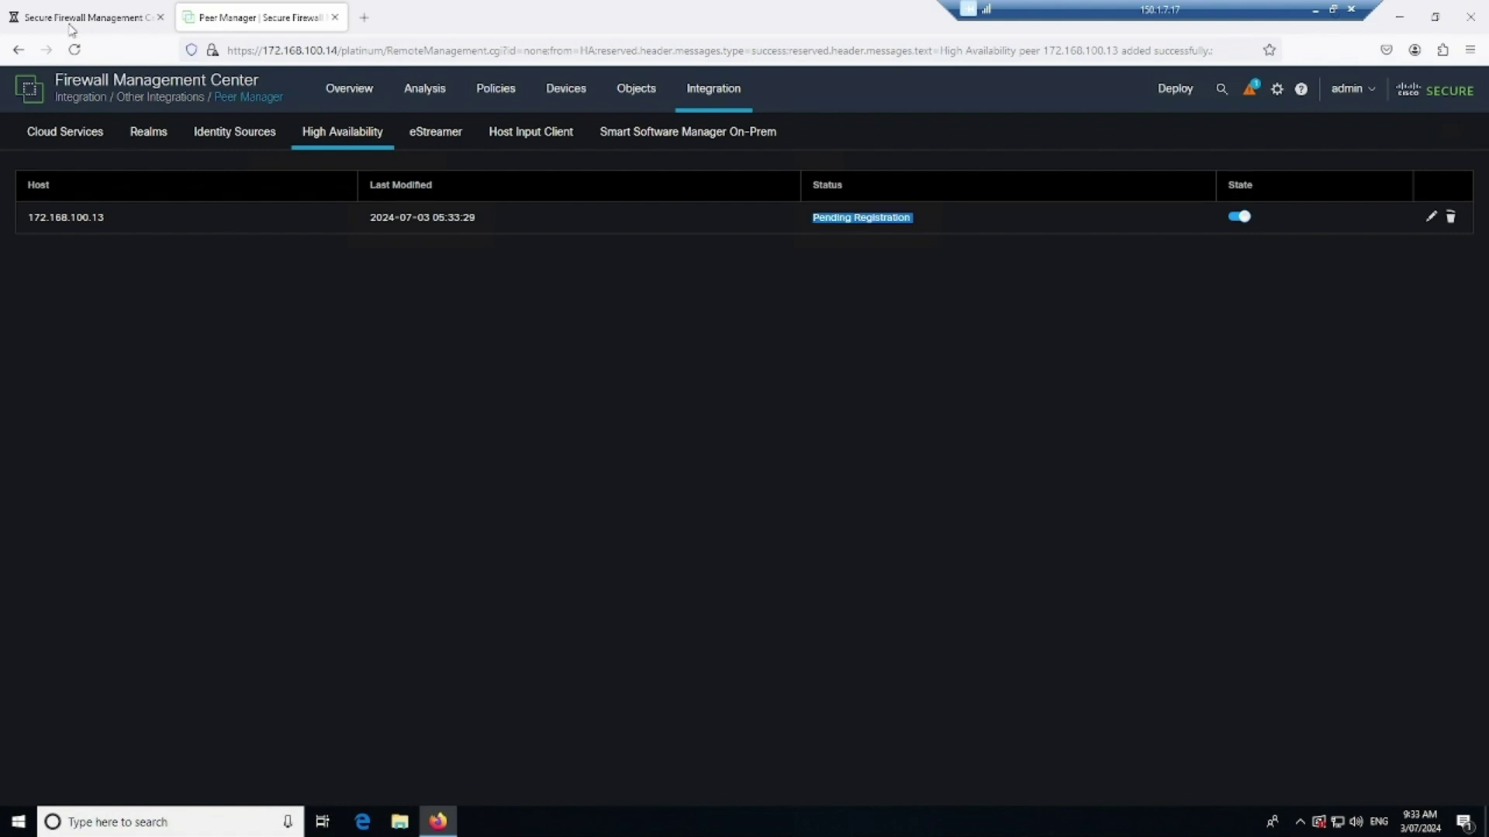
key(ctrl+Page_Up)
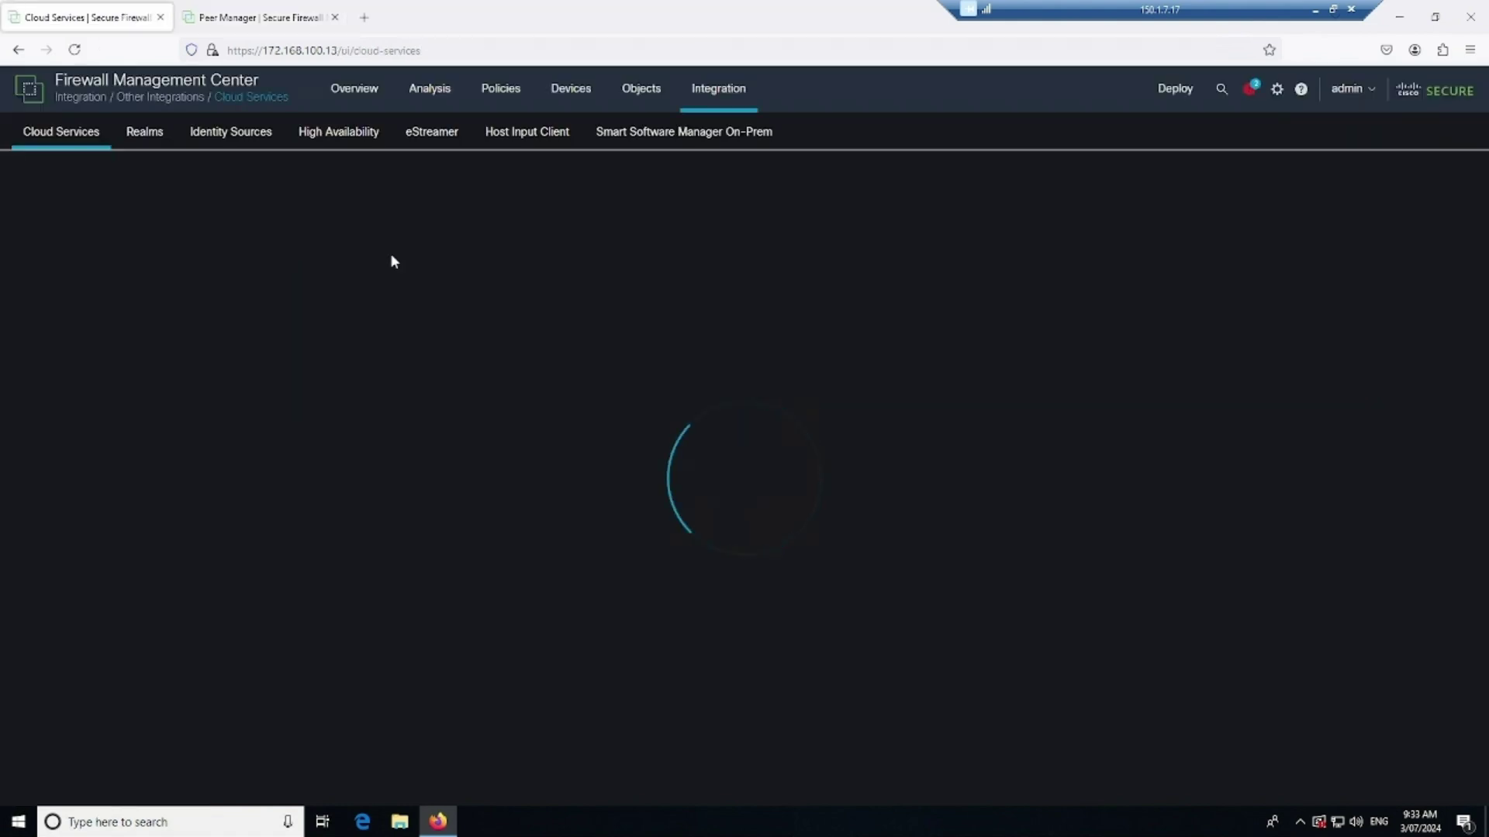
click(346, 136)
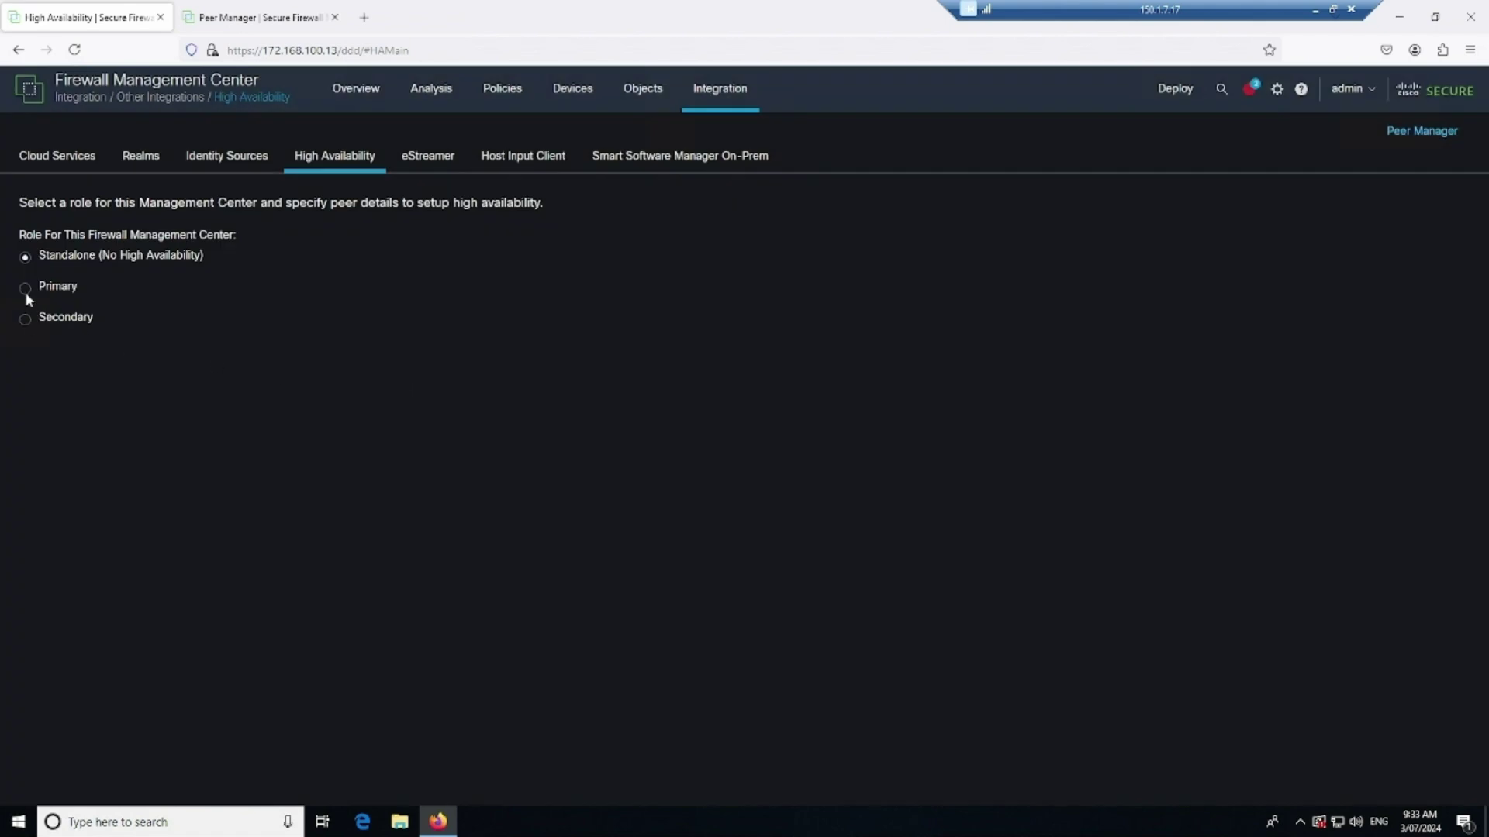
Set .13 as Primary with secondary host 172.168.100.14 and enter the registration key
click(25, 295)
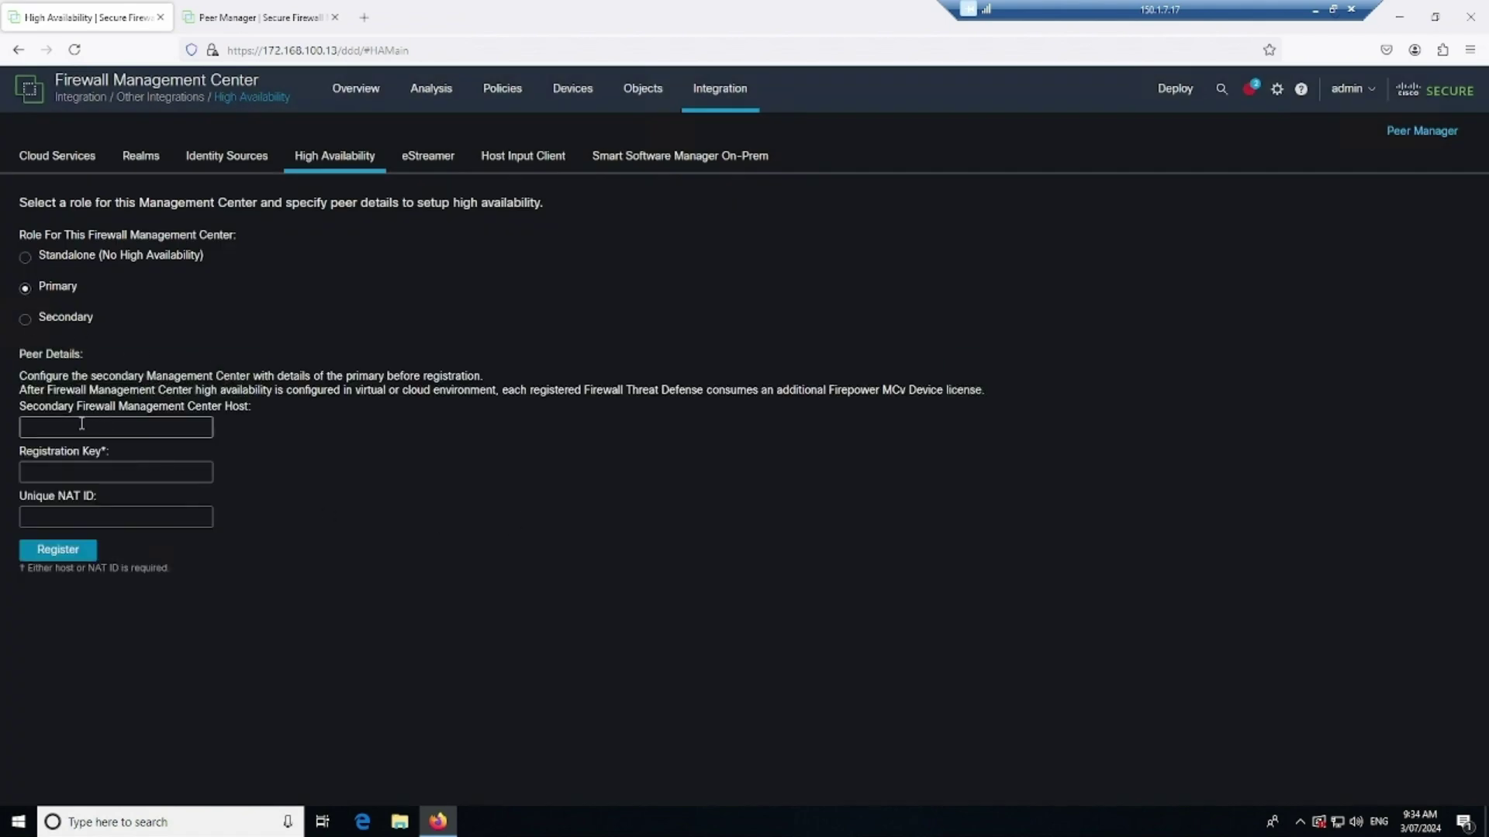
click(114, 427)
text(172.168.100.14)
click(116, 472)
text(cisco)
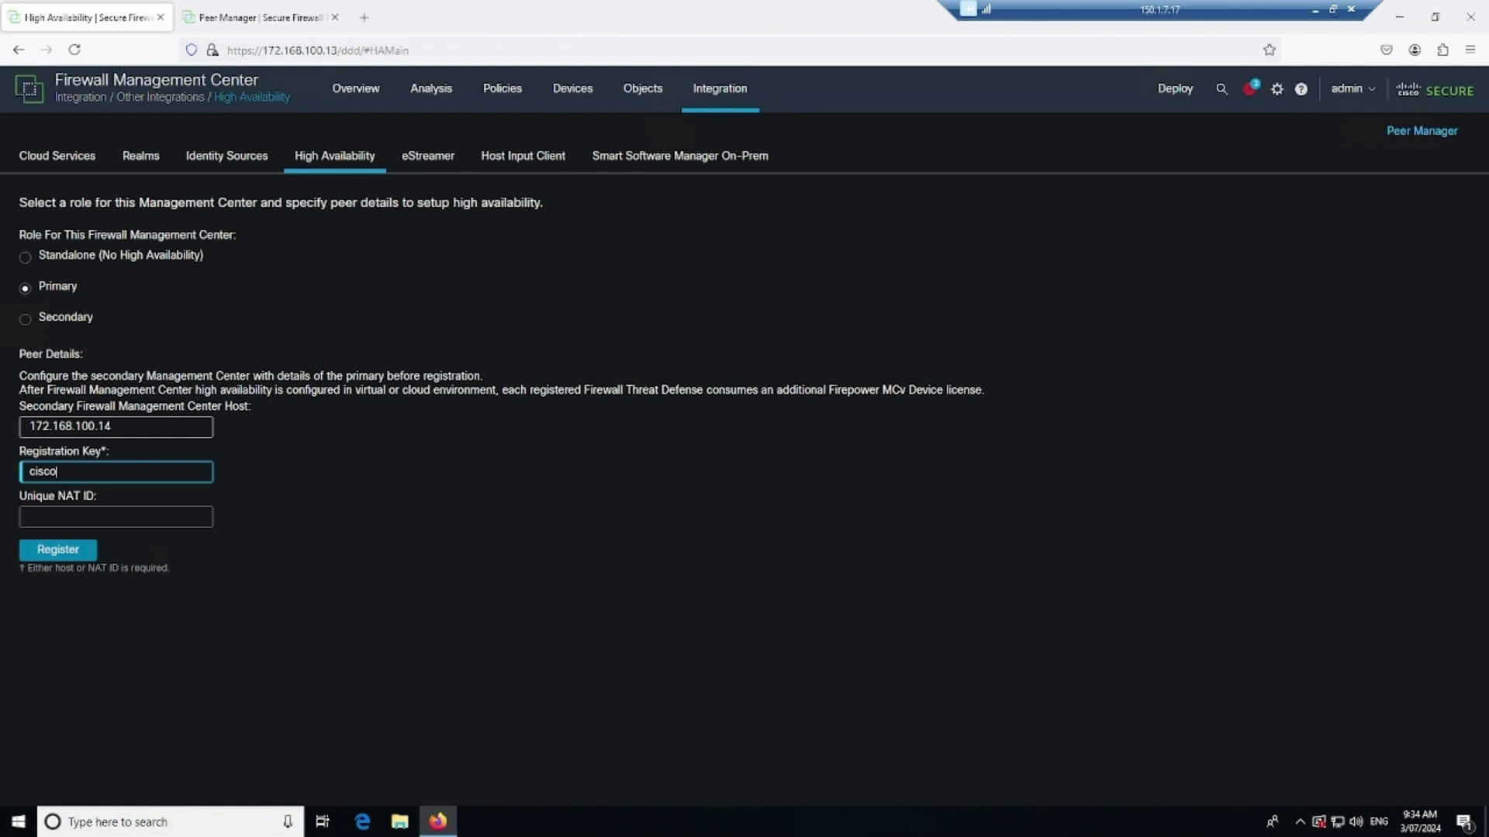
click(256, 17)
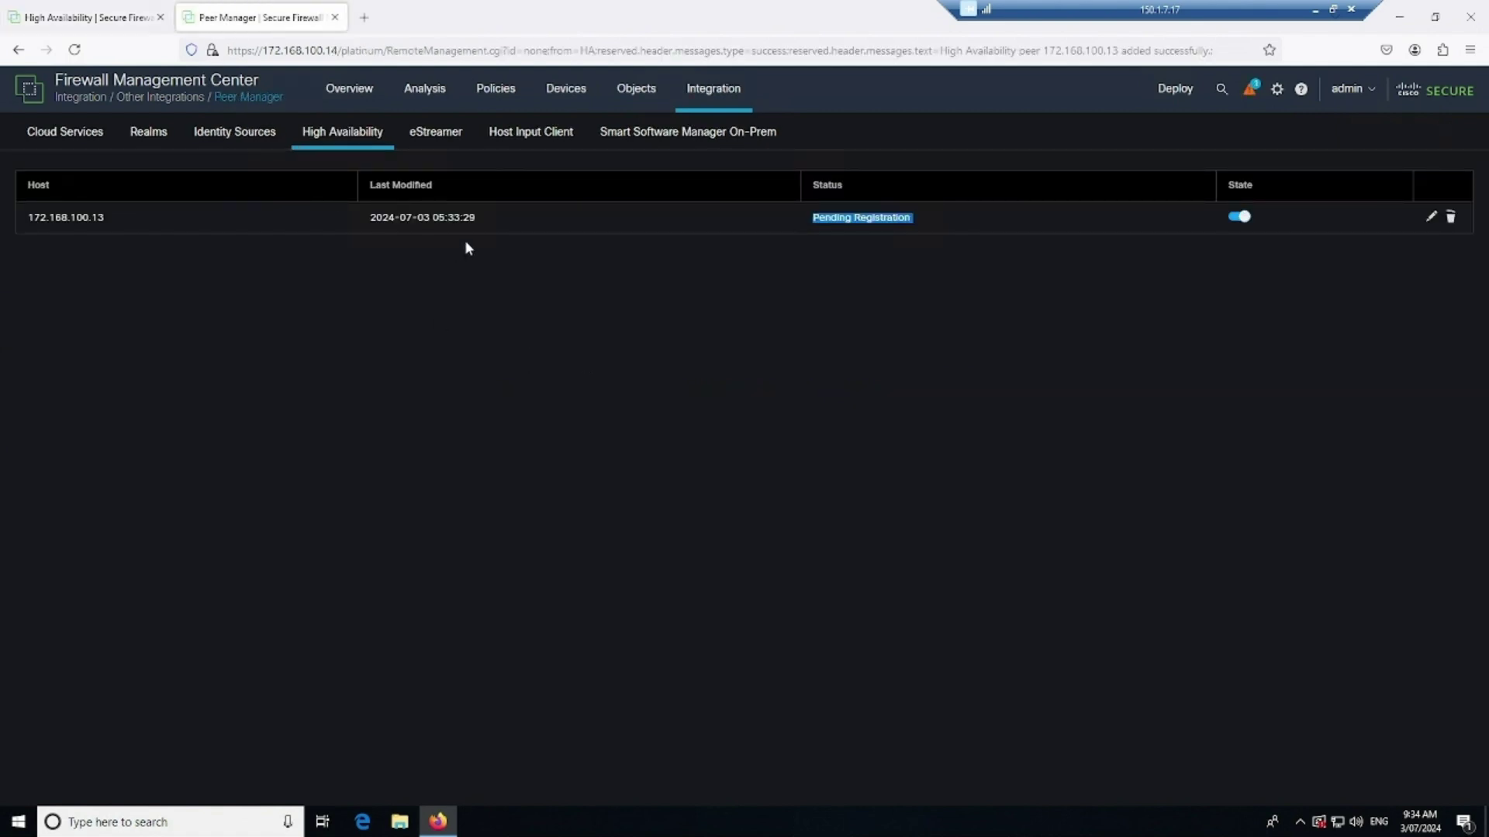
click(97, 19)
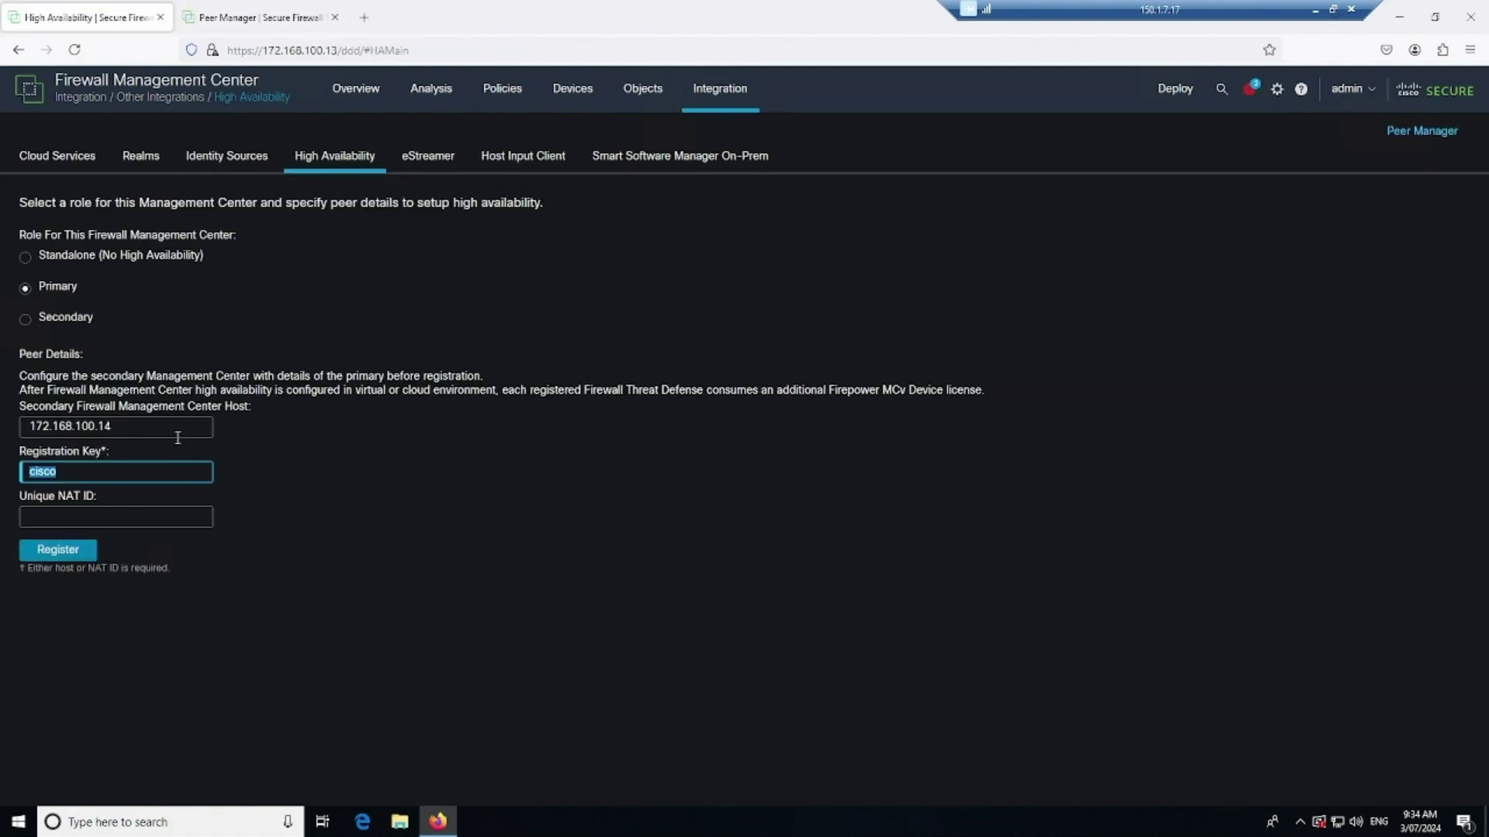
Register 172.168.100.14 as secondary, accept the background-processes warning, and highlight the confirmation's notes
click(62, 552)
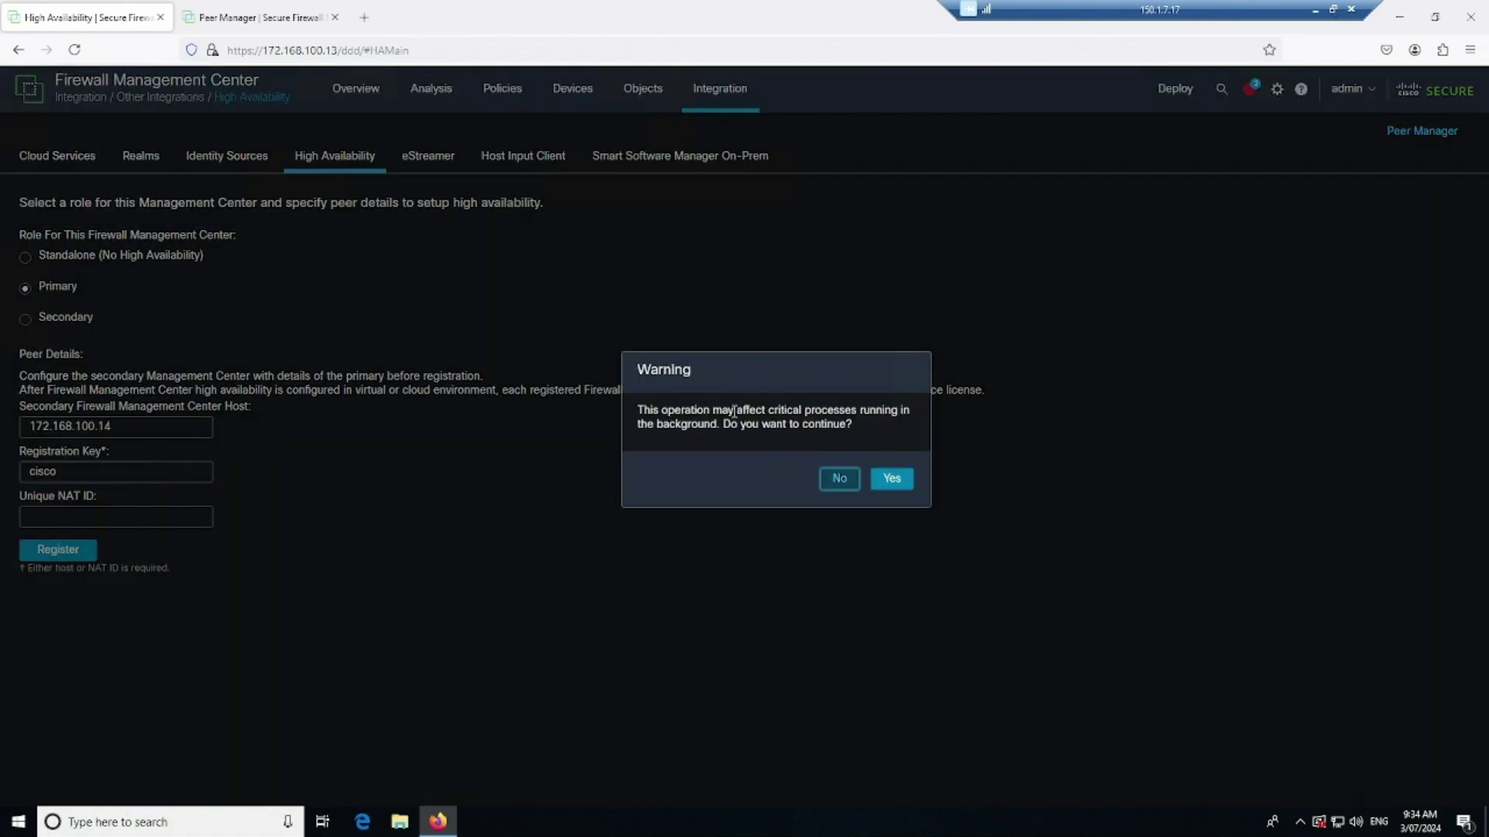
drag(790, 412, 877, 411)
click(758, 434)
click(892, 481)
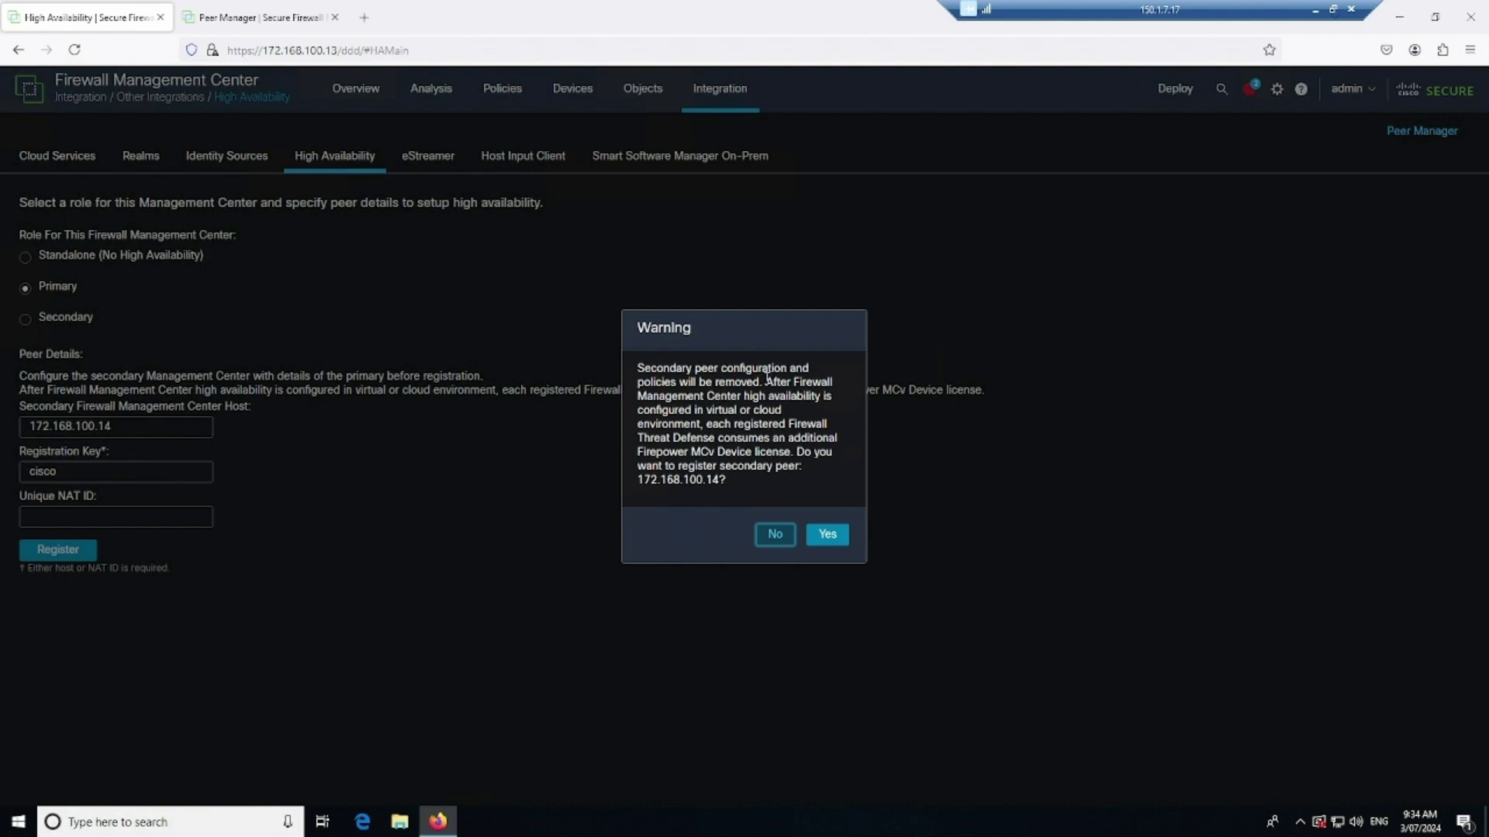
drag(763, 382, 634, 370)
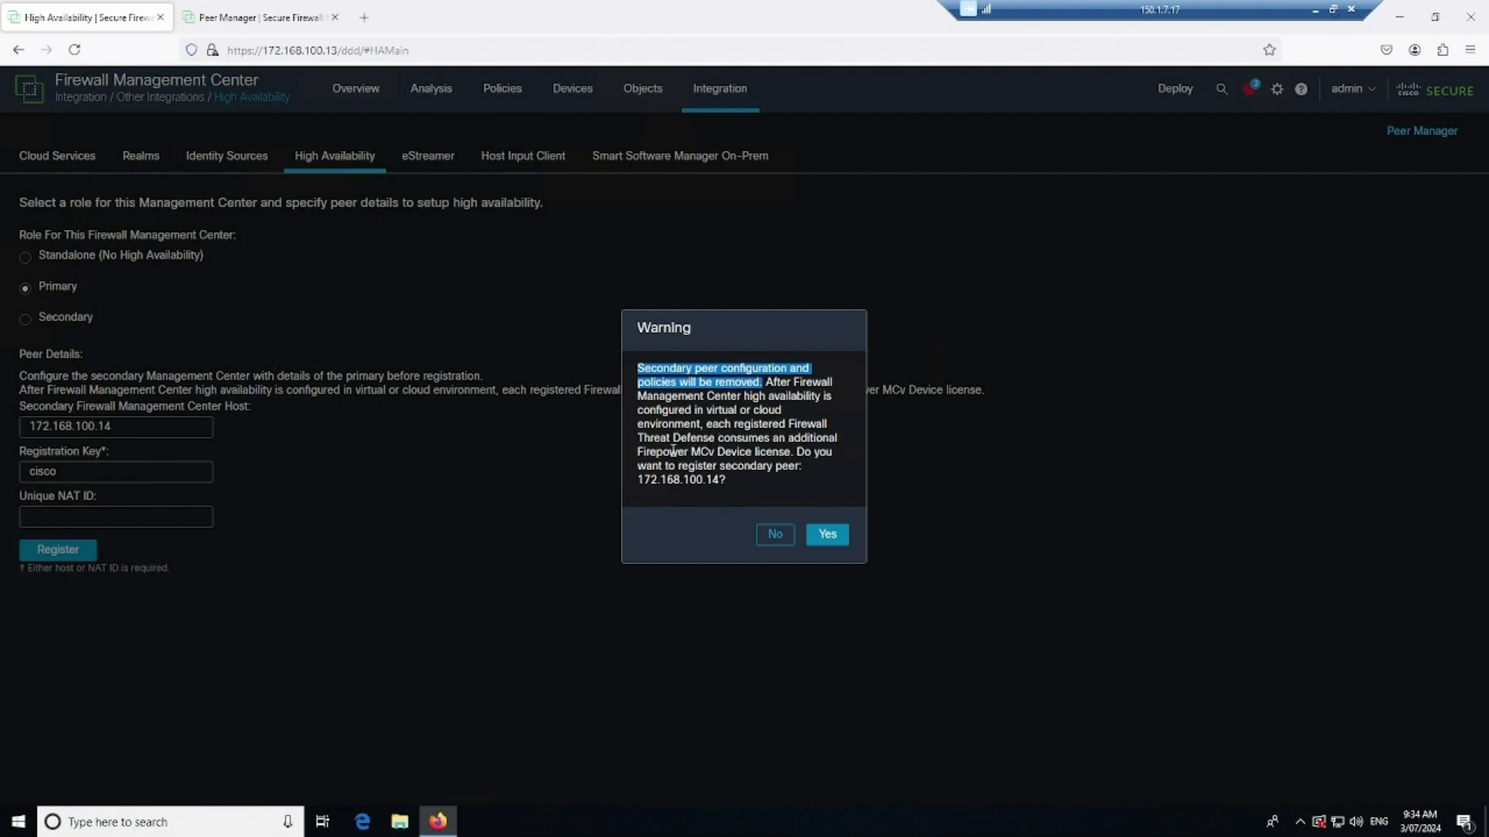
drag(644, 453, 787, 454)
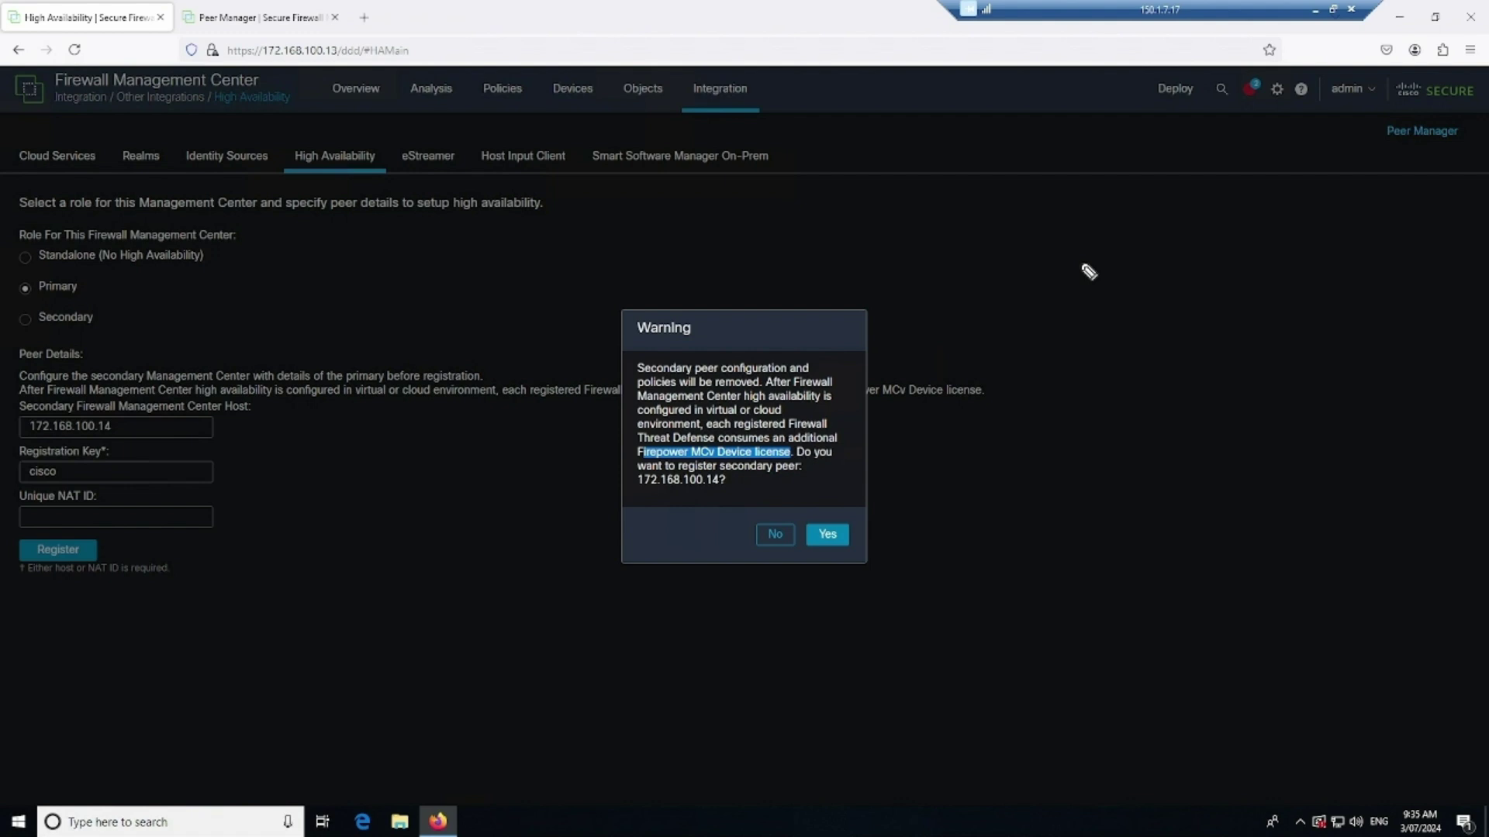
mouse_move(942, 225)
mouse_down()
mouse_move(943, 252)
mouse_move(997, 259)
mouse_move(1030, 293)
mouse_up()
drag(1004, 305, 1060, 438)
drag(1086, 459, 1054, 491)
mouse_move(1088, 469)
mouse_down()
mouse_move(1100, 487)
mouse_move(1136, 473)
mouse_up()
click(1048, 442)
drag(1048, 442, 1056, 519)
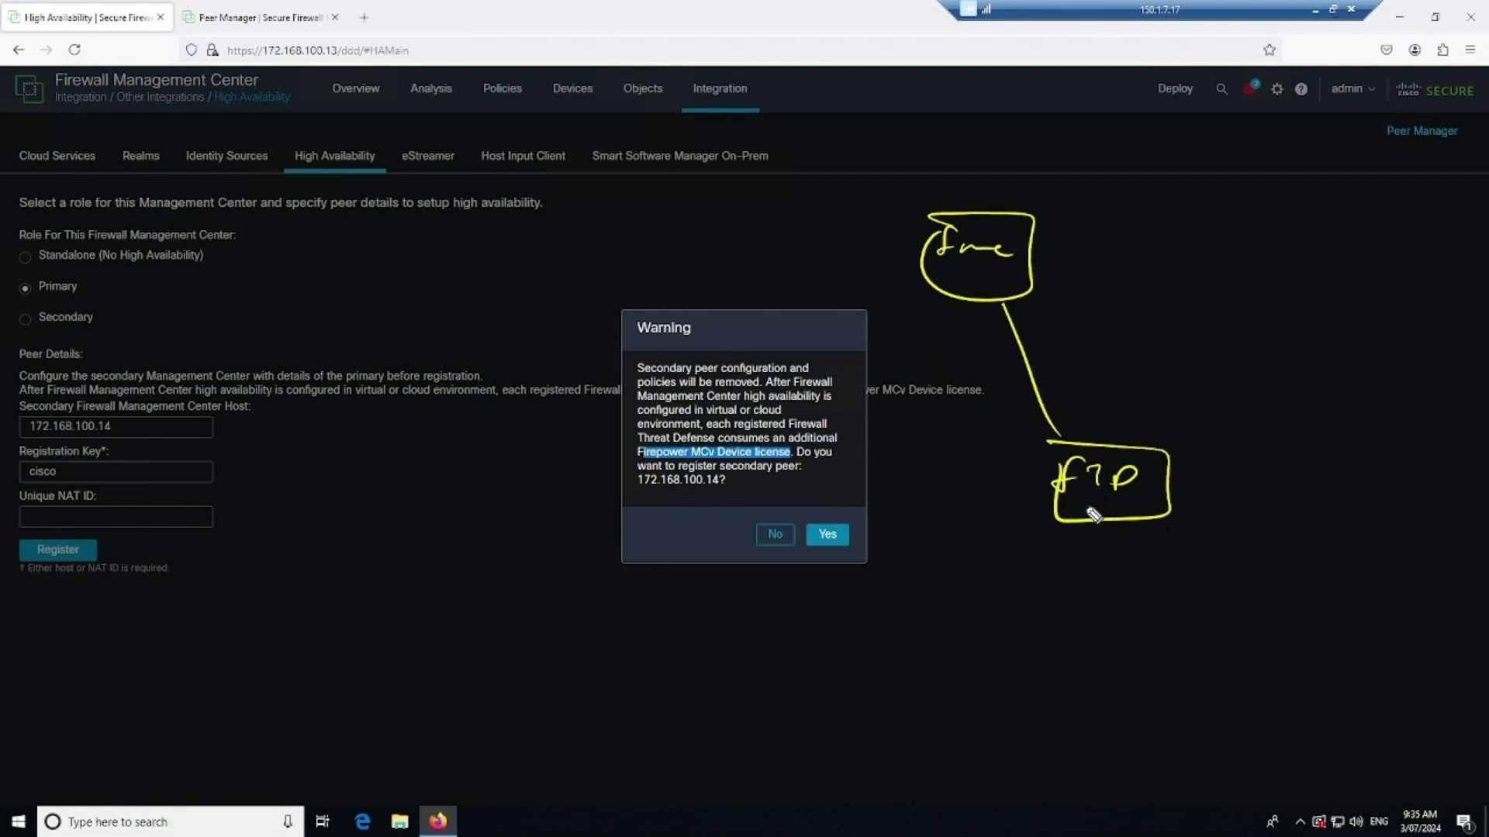
drag(1038, 428, 1050, 450)
drag(1012, 396, 1008, 425)
mouse_move(1183, 237)
mouse_down()
mouse_move(1183, 259)
mouse_move(1239, 260)
mouse_up()
drag(1228, 211, 1195, 247)
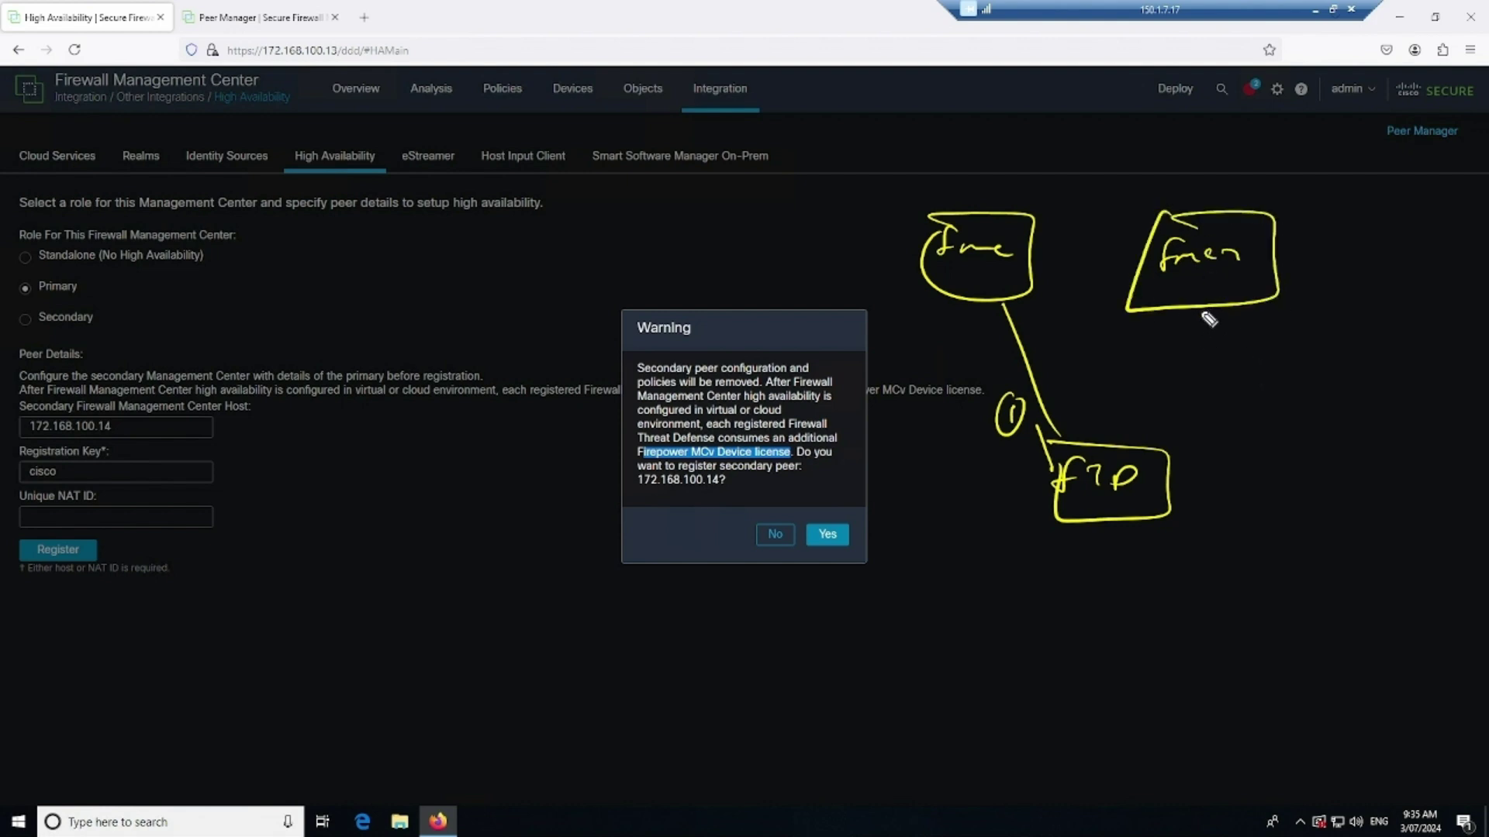
mouse_move(1043, 257)
mouse_down()
mouse_move(1117, 253)
mouse_move(1056, 264)
mouse_up()
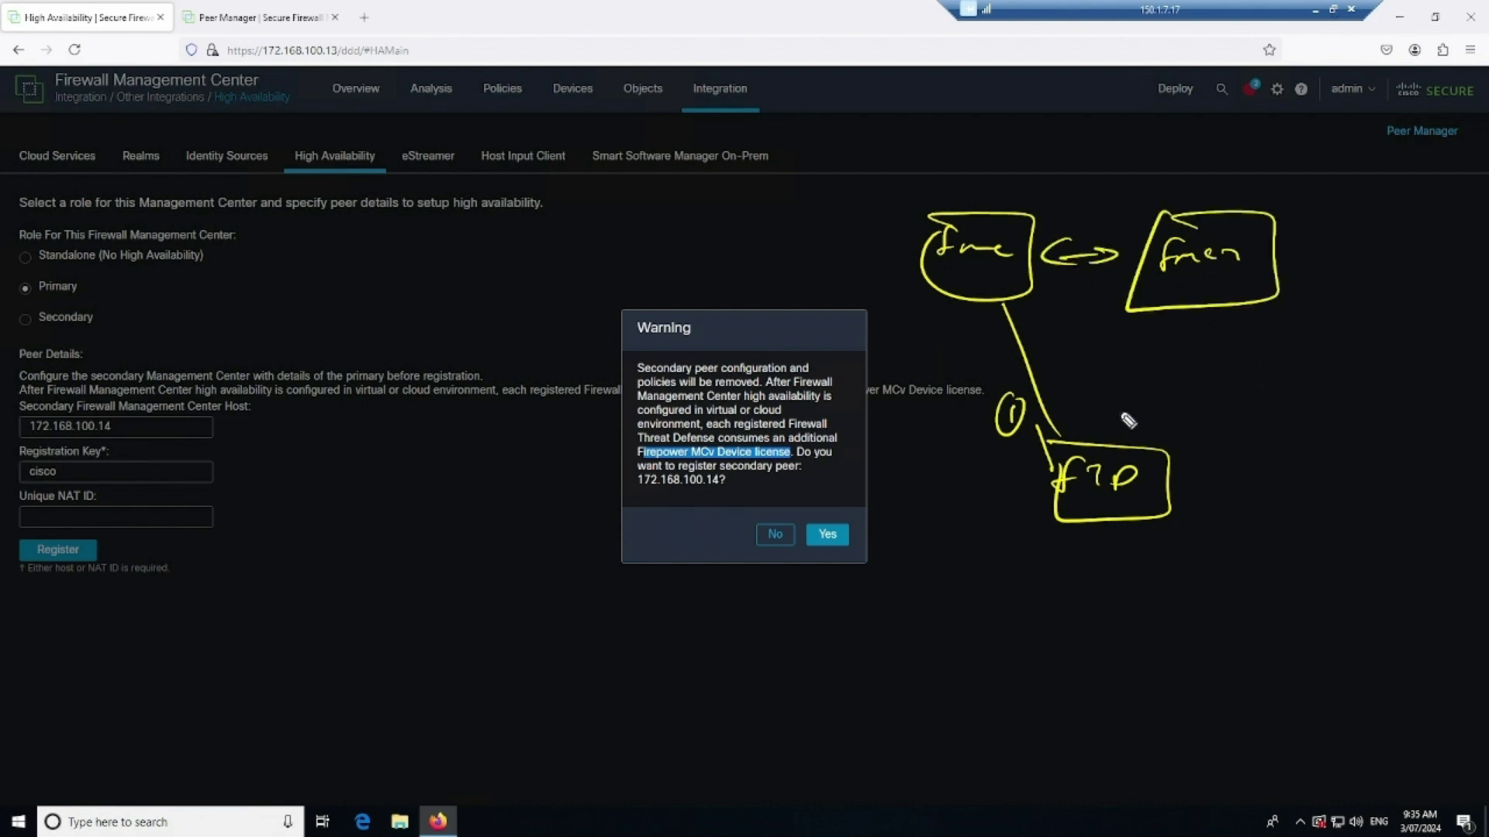
mouse_move(1057, 463)
mouse_down()
mouse_move(1121, 469)
mouse_move(1113, 492)
mouse_up()
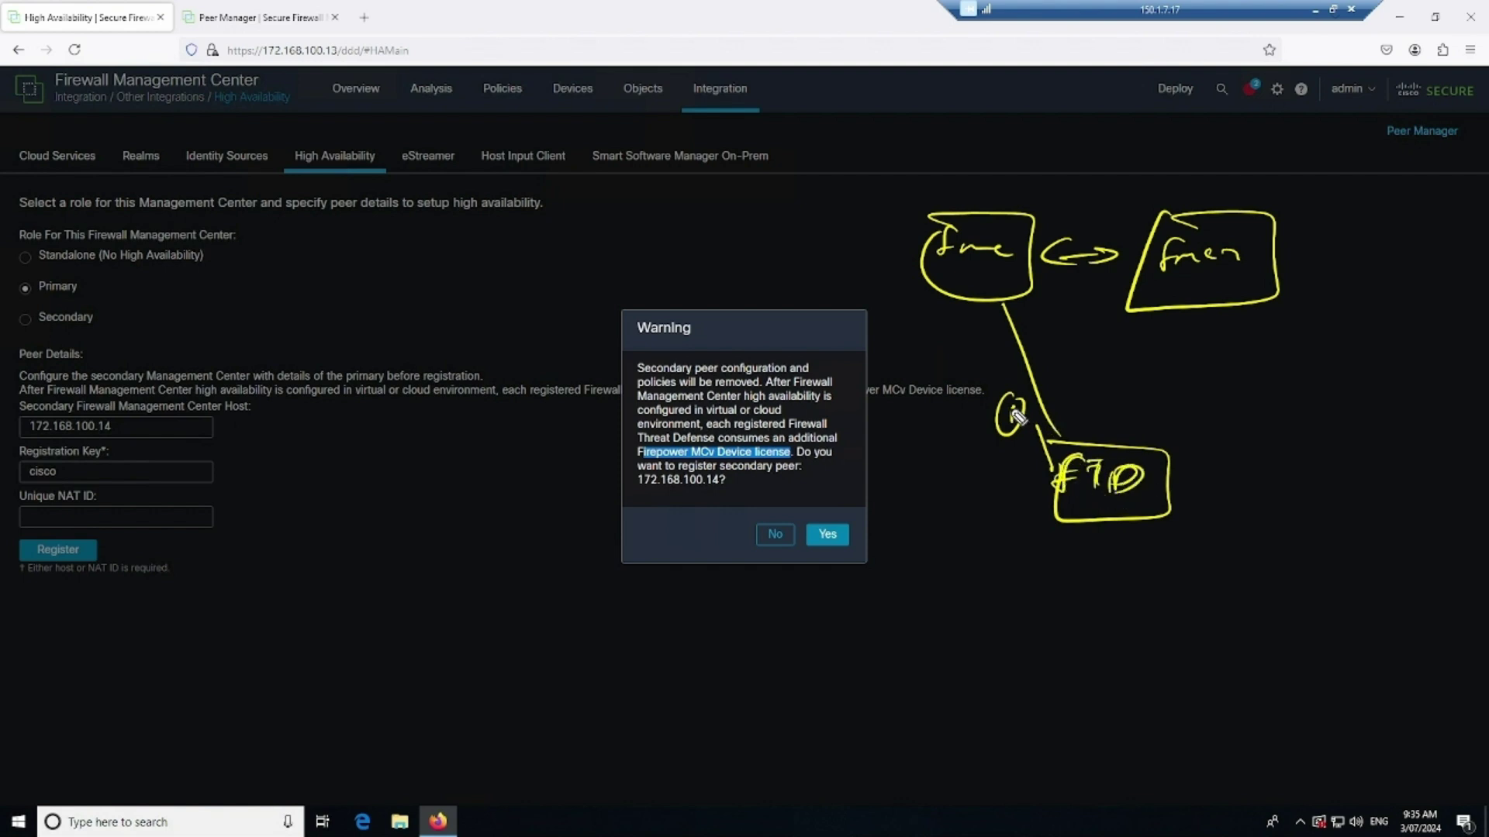
mouse_move(1005, 403)
mouse_down()
mouse_move(1014, 419)
mouse_move(1128, 321)
mouse_move(1124, 342)
mouse_up()
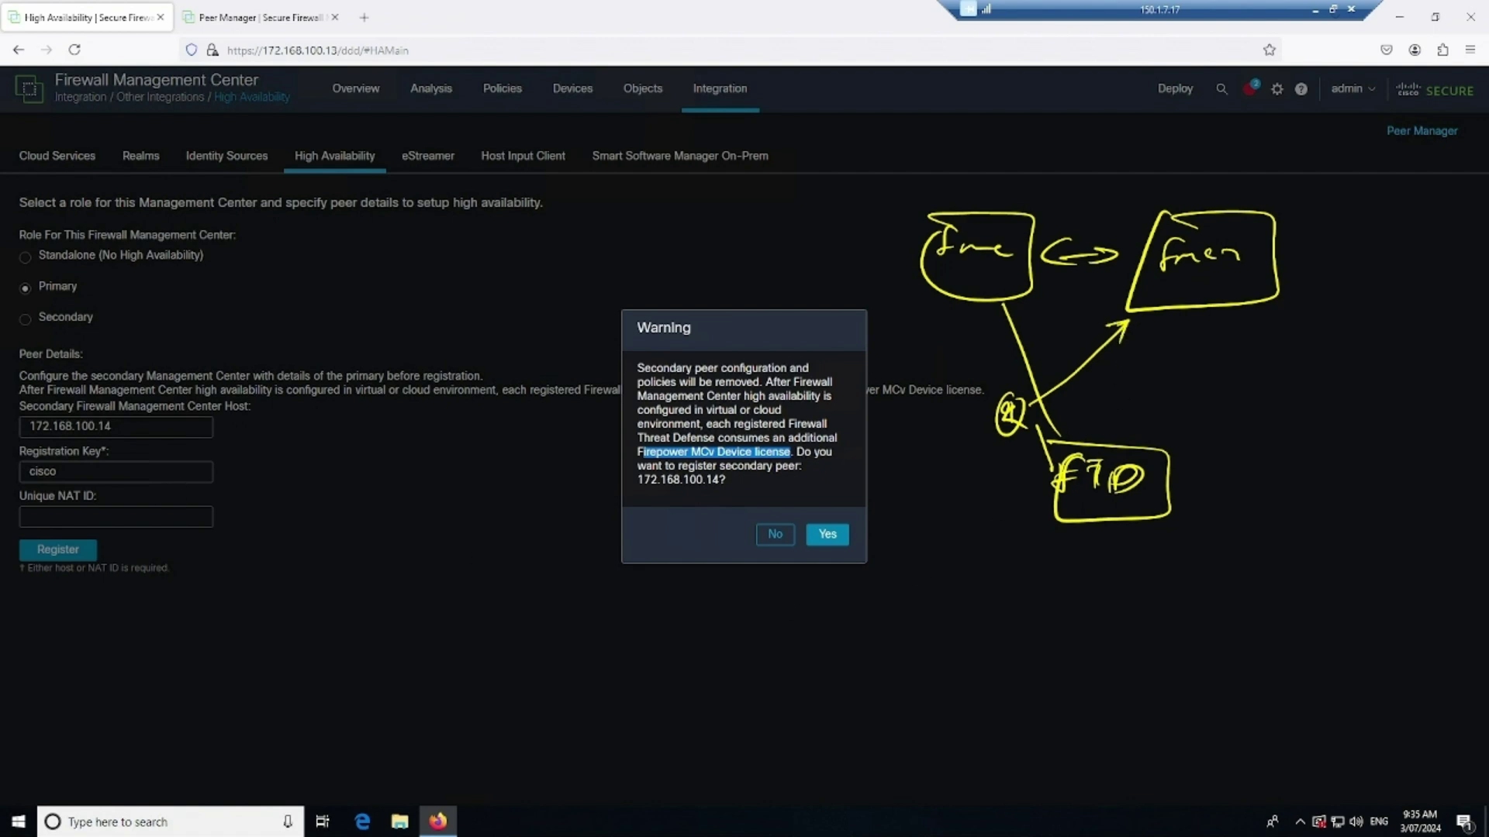
key(Escape)
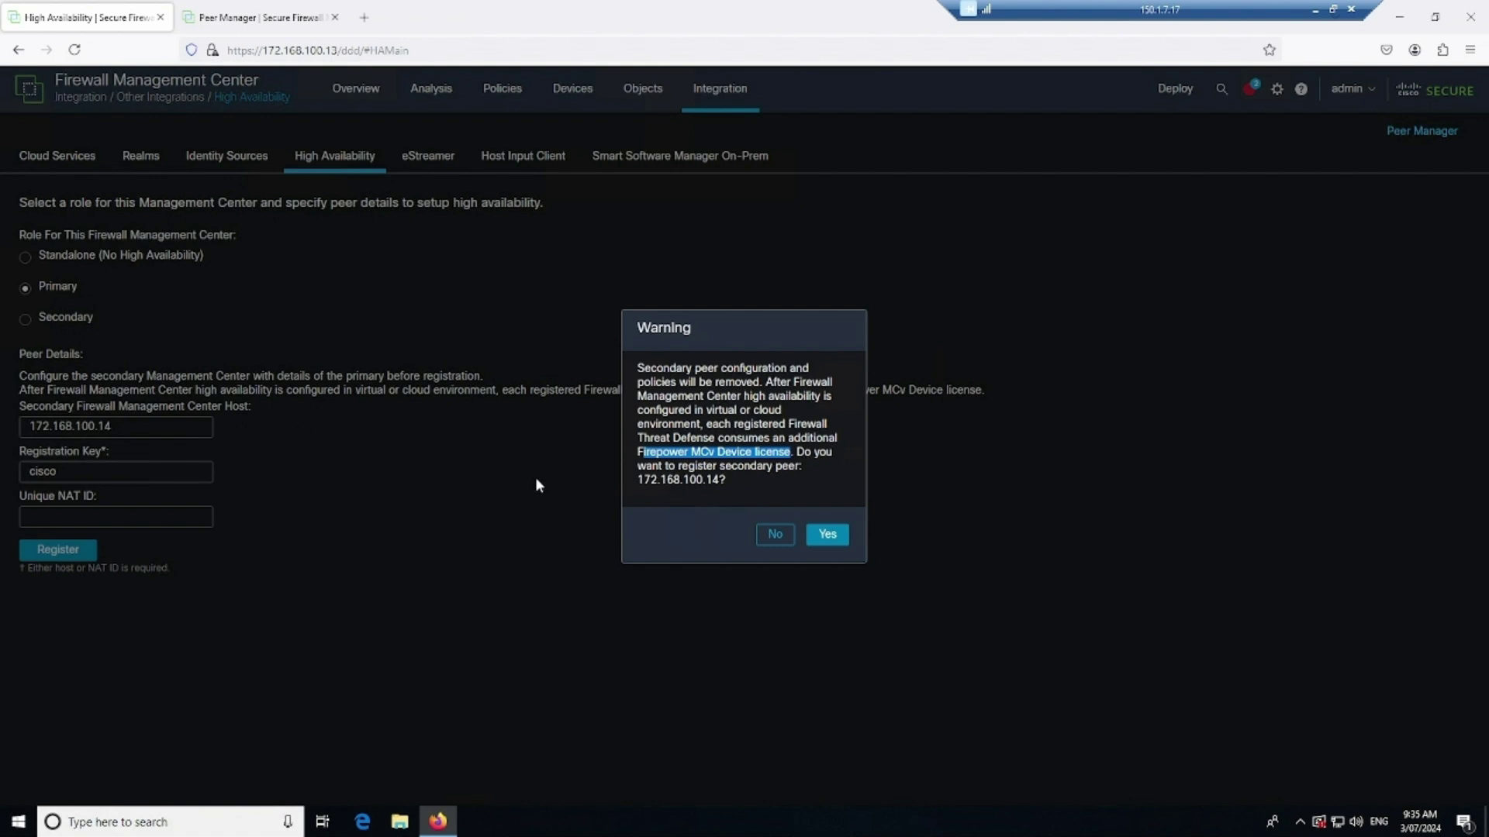
Confirm registering 172.168.100.14 as secondary peer and monitor registration progress from both management centers
click(691, 491)
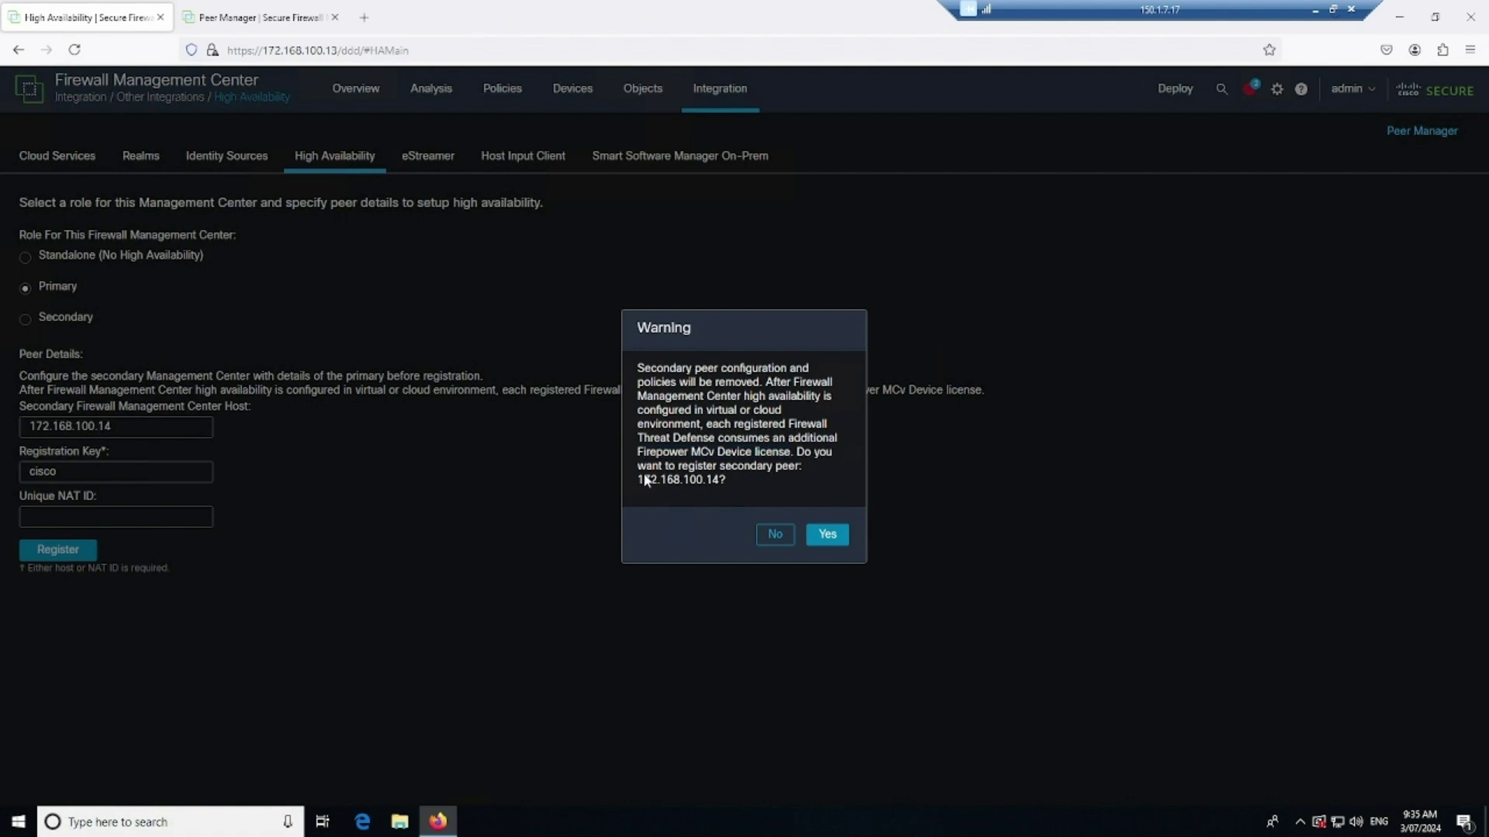
click(826, 539)
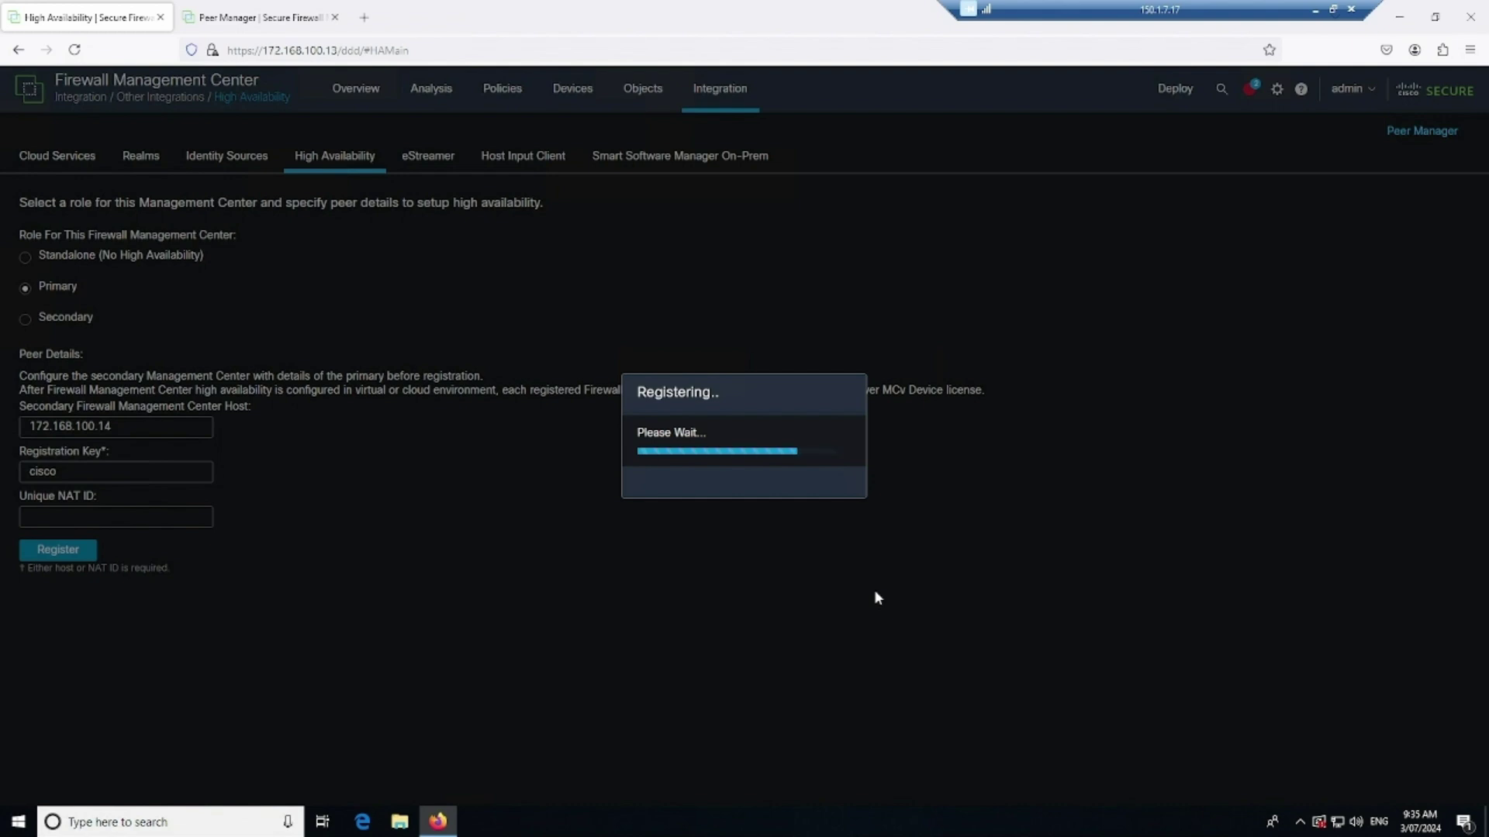
click(249, 17)
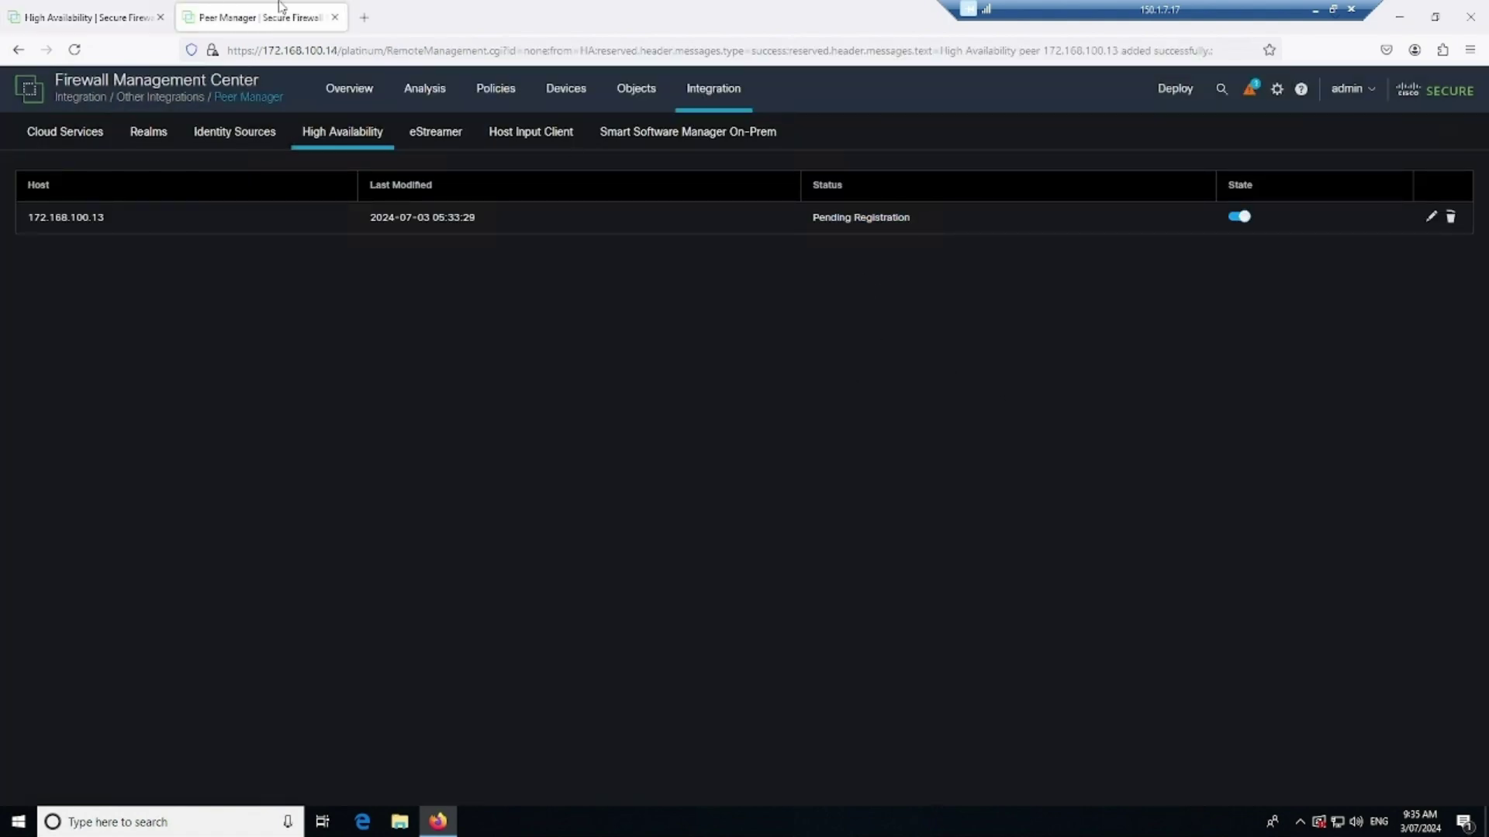
click(74, 17)
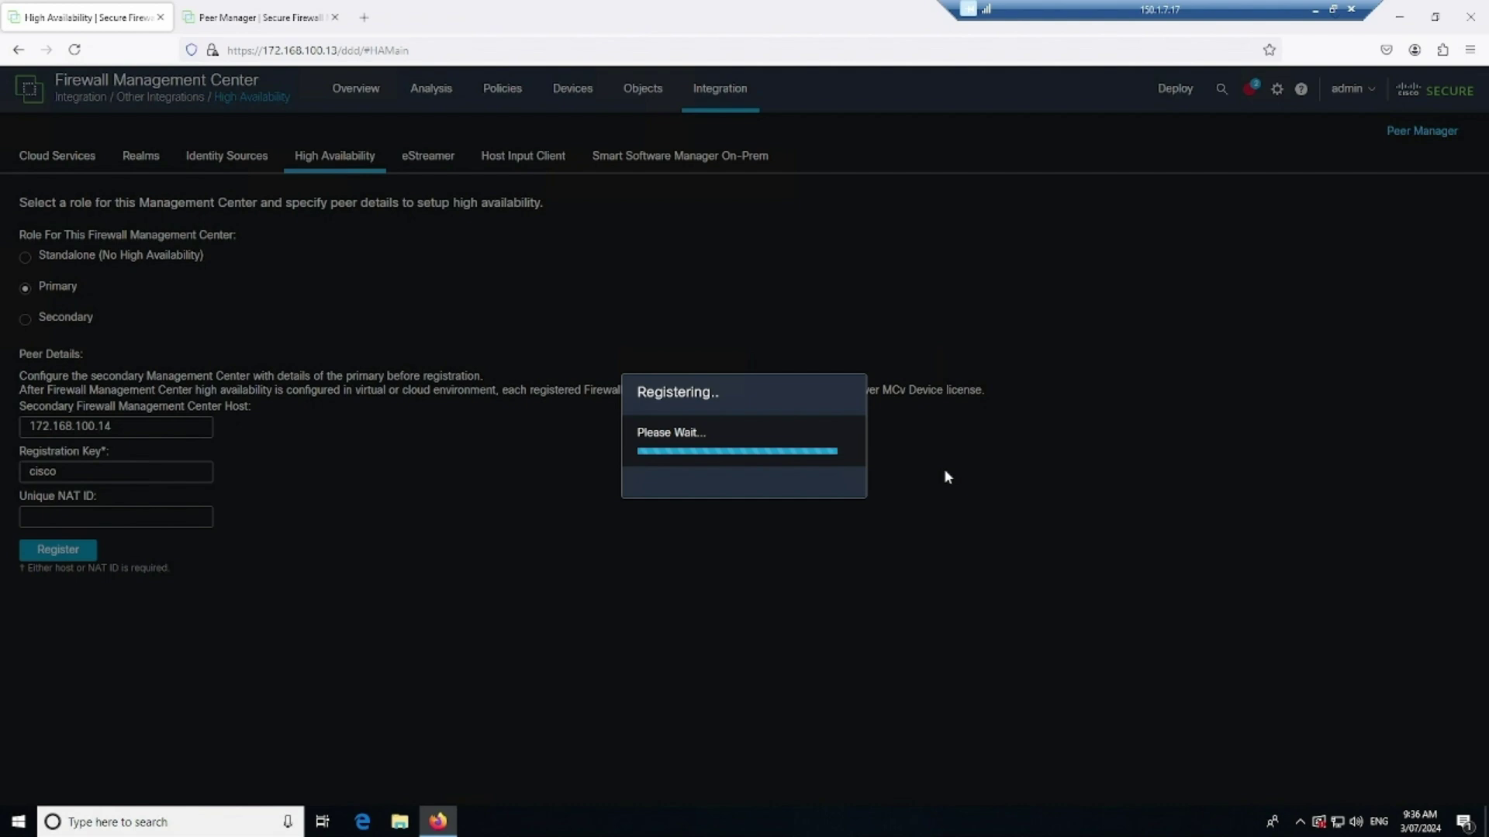
click(220, 23)
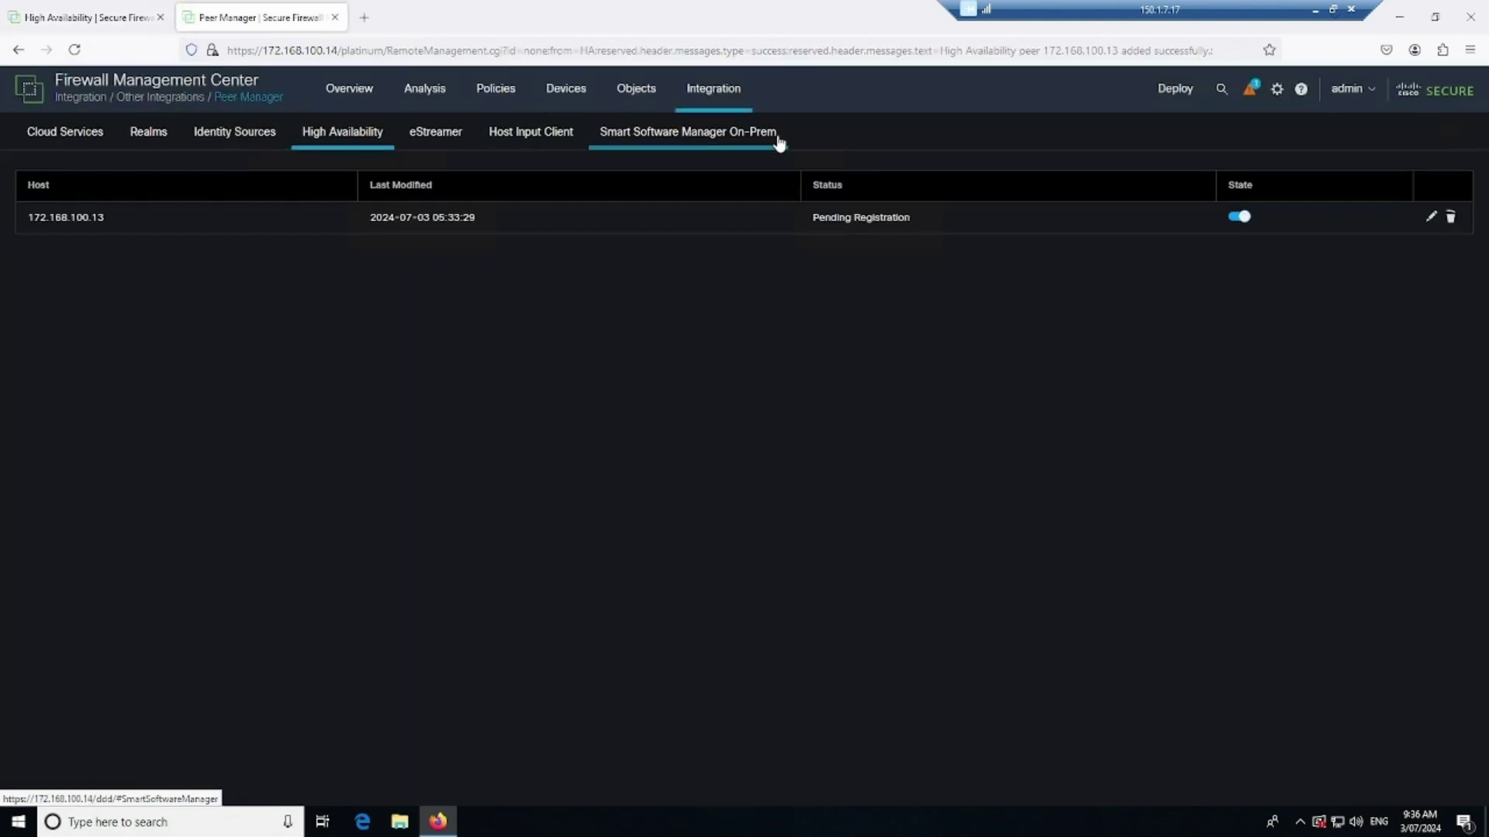
click(85, 17)
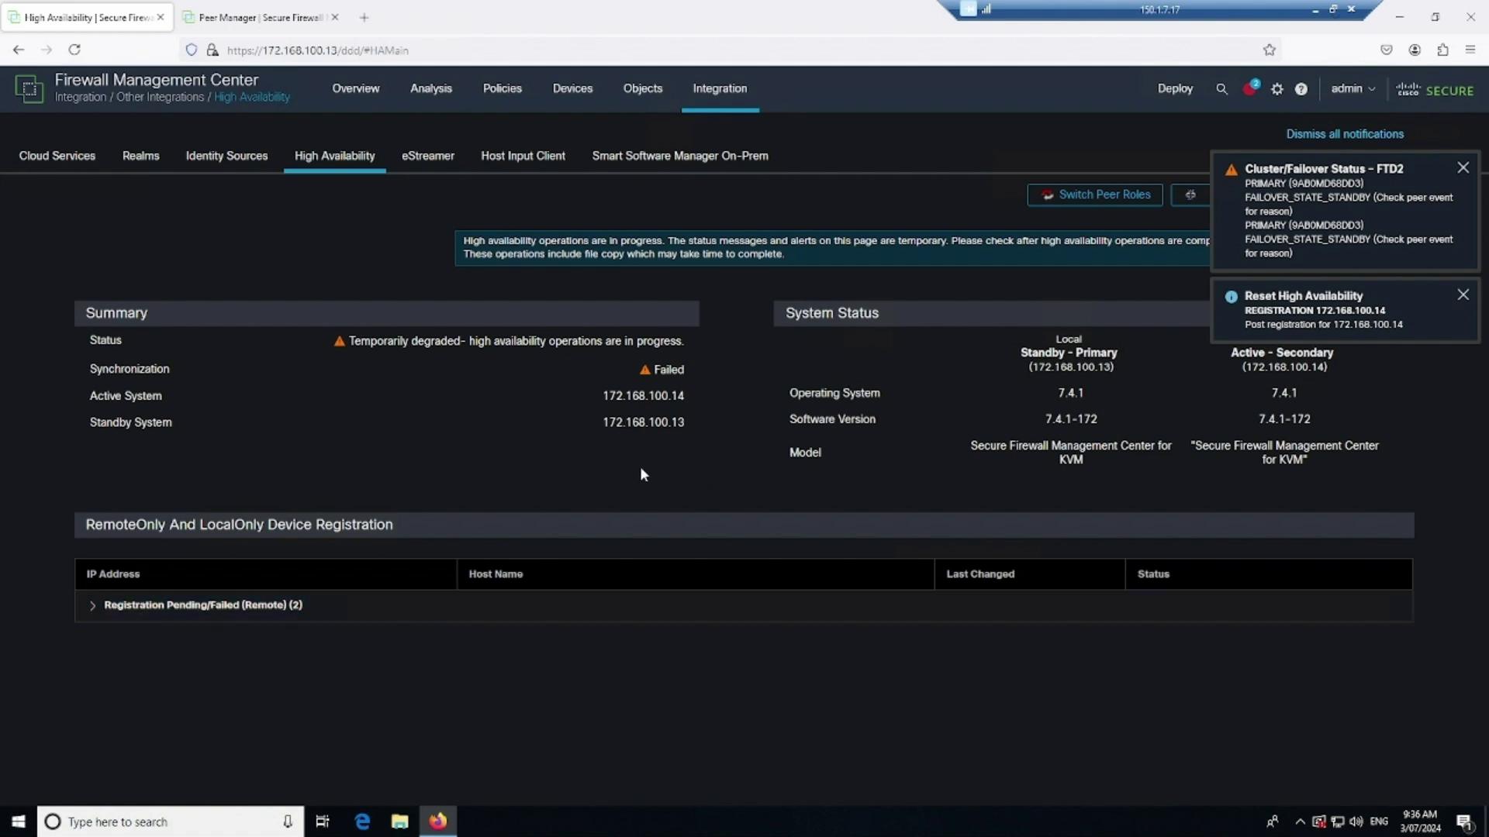
Note the Failed synchronization status and dismiss all notifications
drag(628, 369, 690, 369)
click(661, 683)
click(1345, 134)
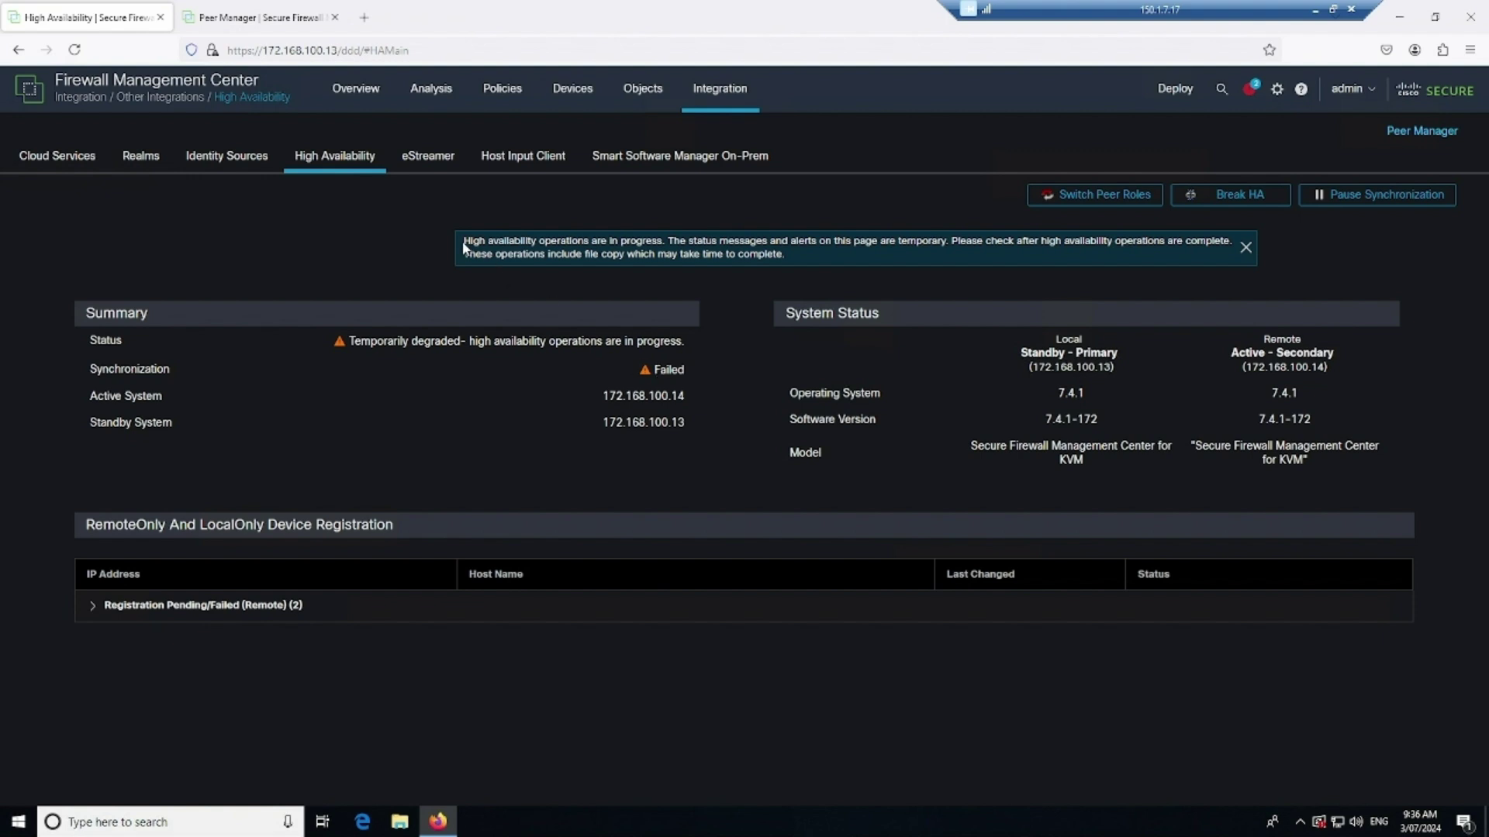
Review the banner noting HA operations are in progress and file copy may take time
drag(665, 242, 566, 242)
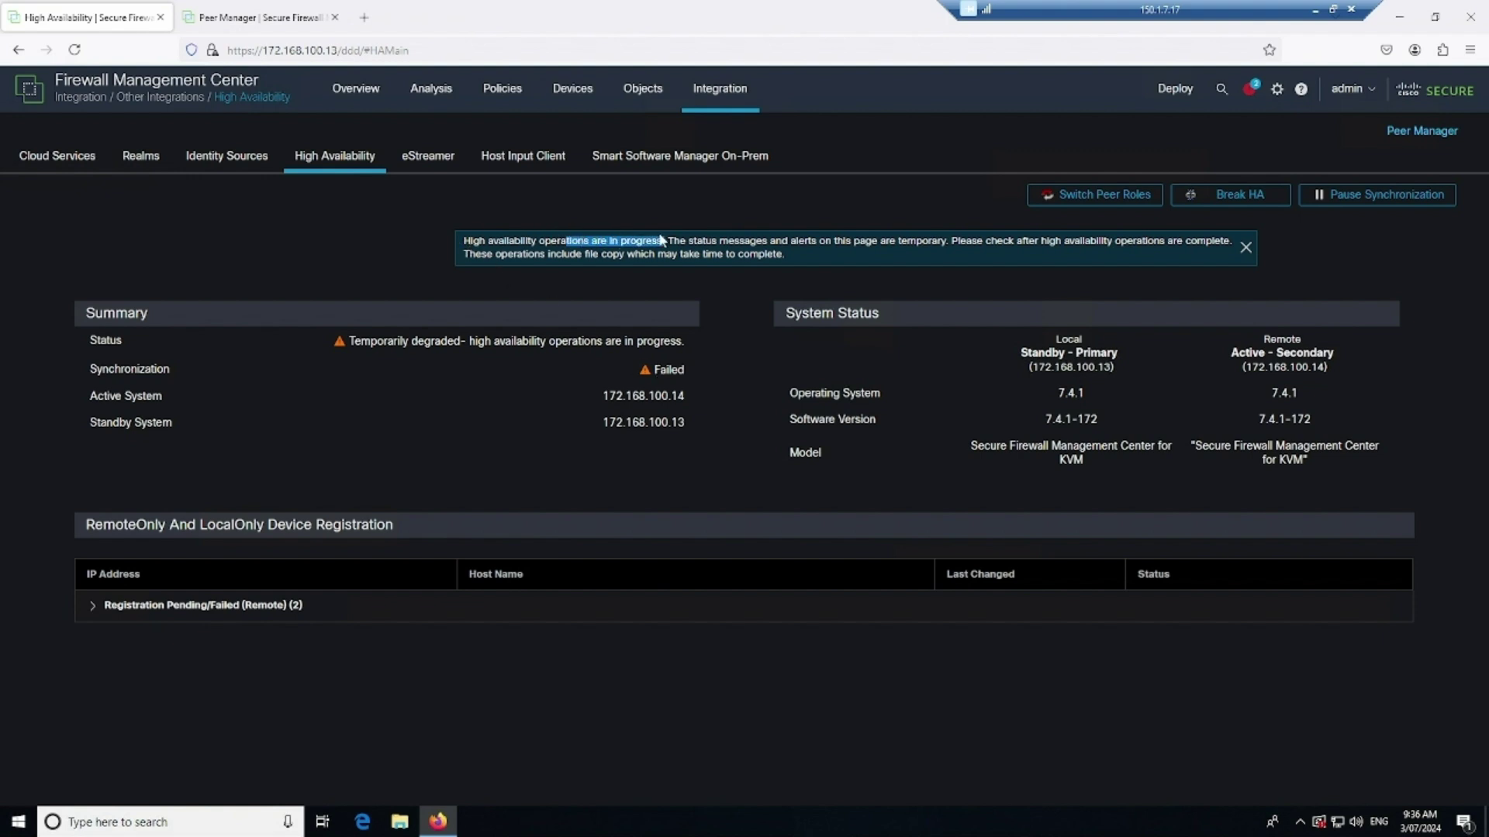
mouse_move(673, 242)
mouse_down()
mouse_move(954, 240)
mouse_move(688, 241)
mouse_up()
click(954, 240)
click(801, 254)
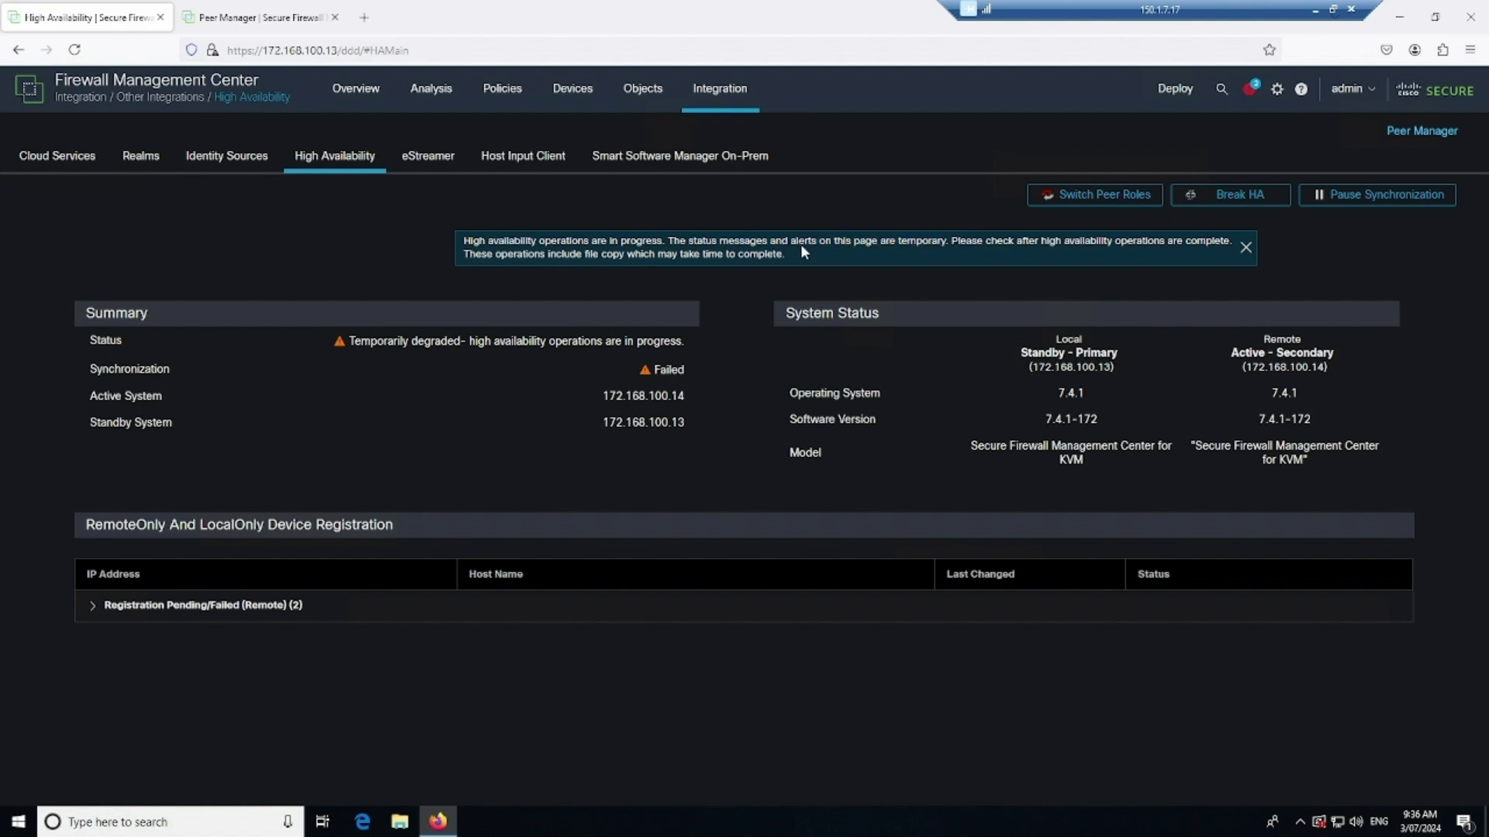
drag(950, 242, 1227, 243)
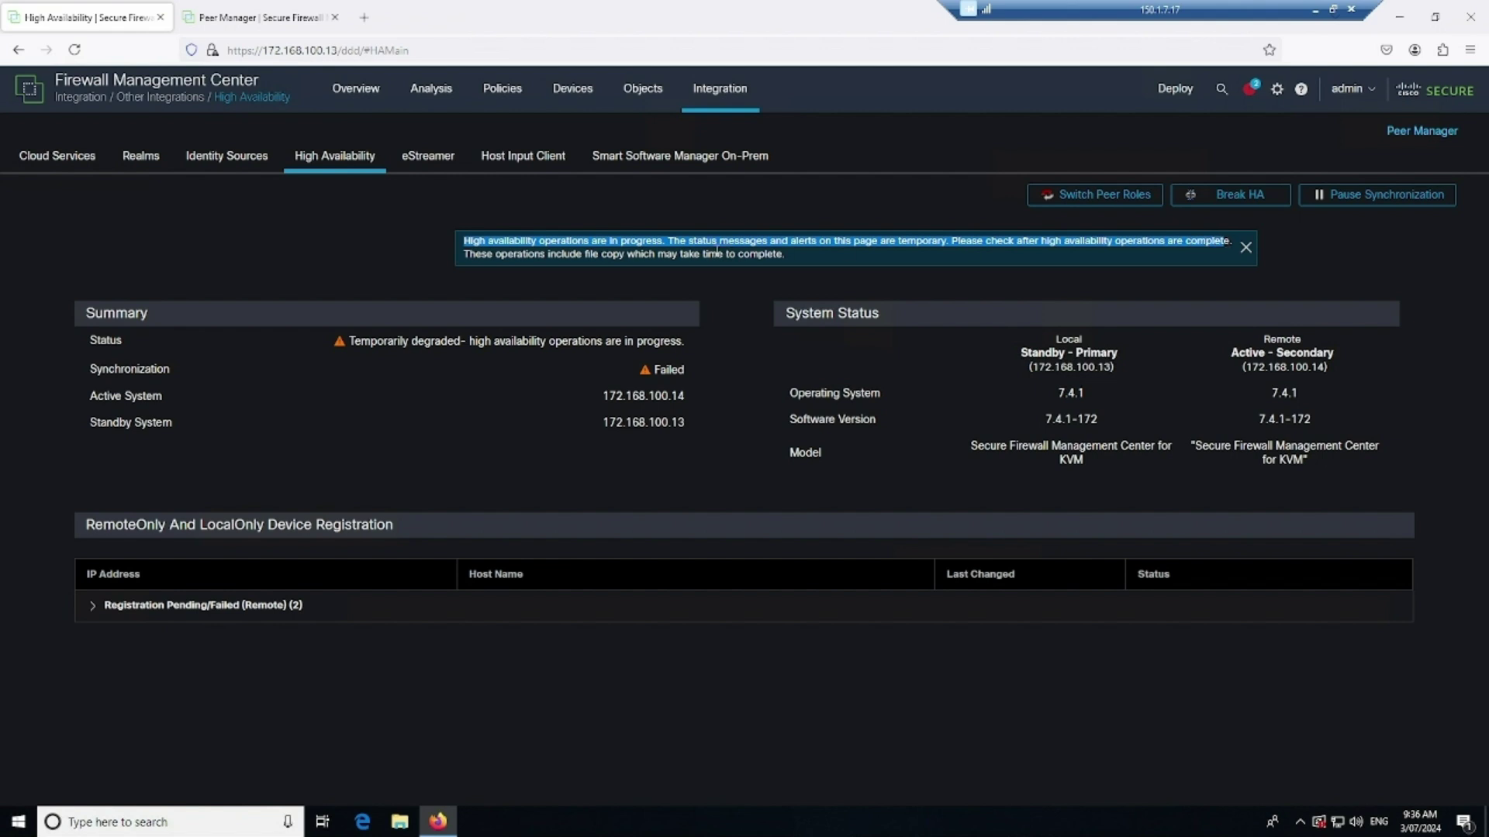
drag(598, 254, 786, 254)
click(792, 259)
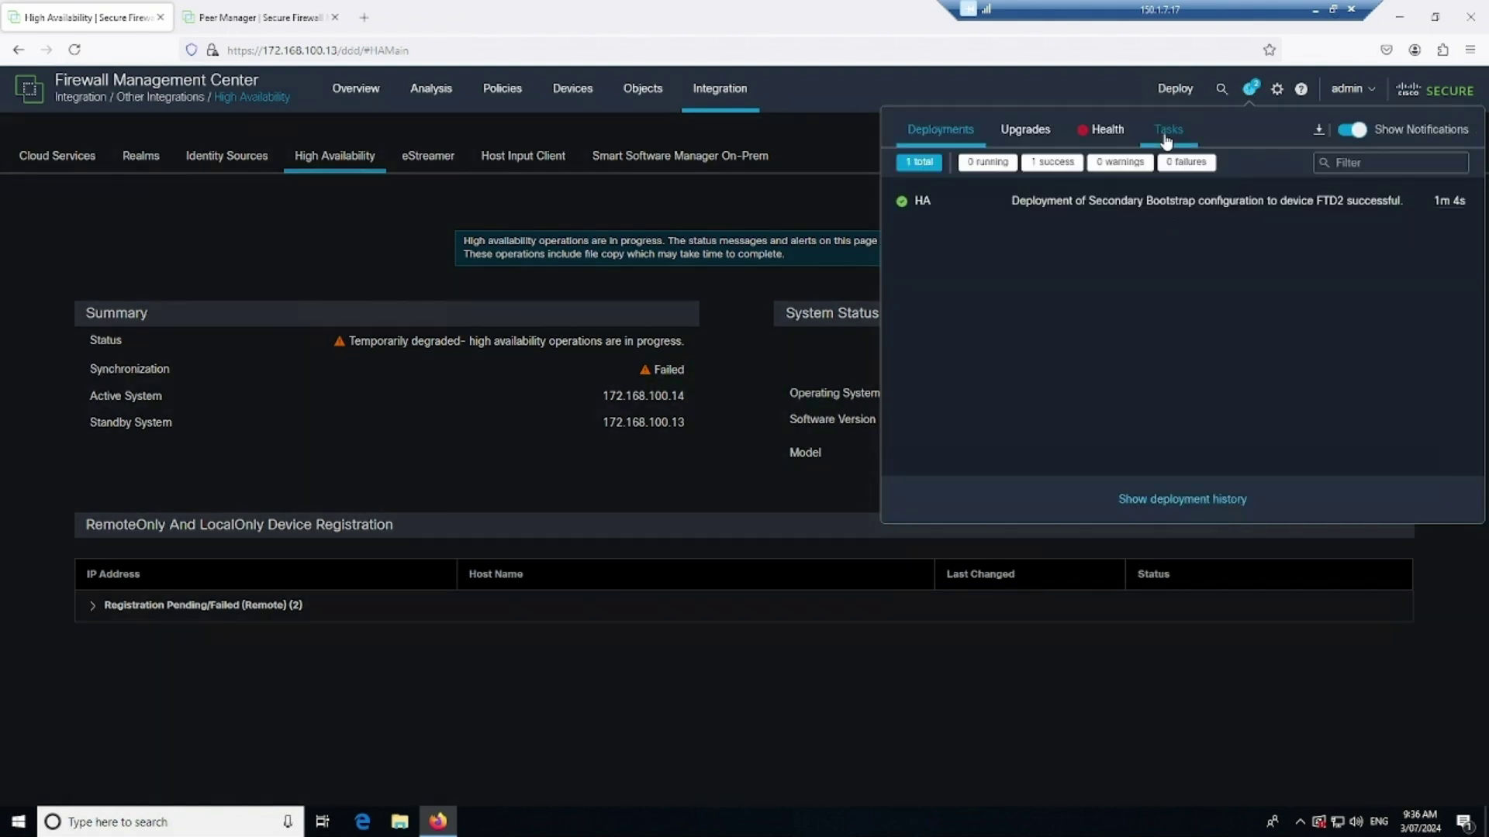
Review the HA background tasks, with Config DB Files Synchronization initializing, then close the list
click(1167, 133)
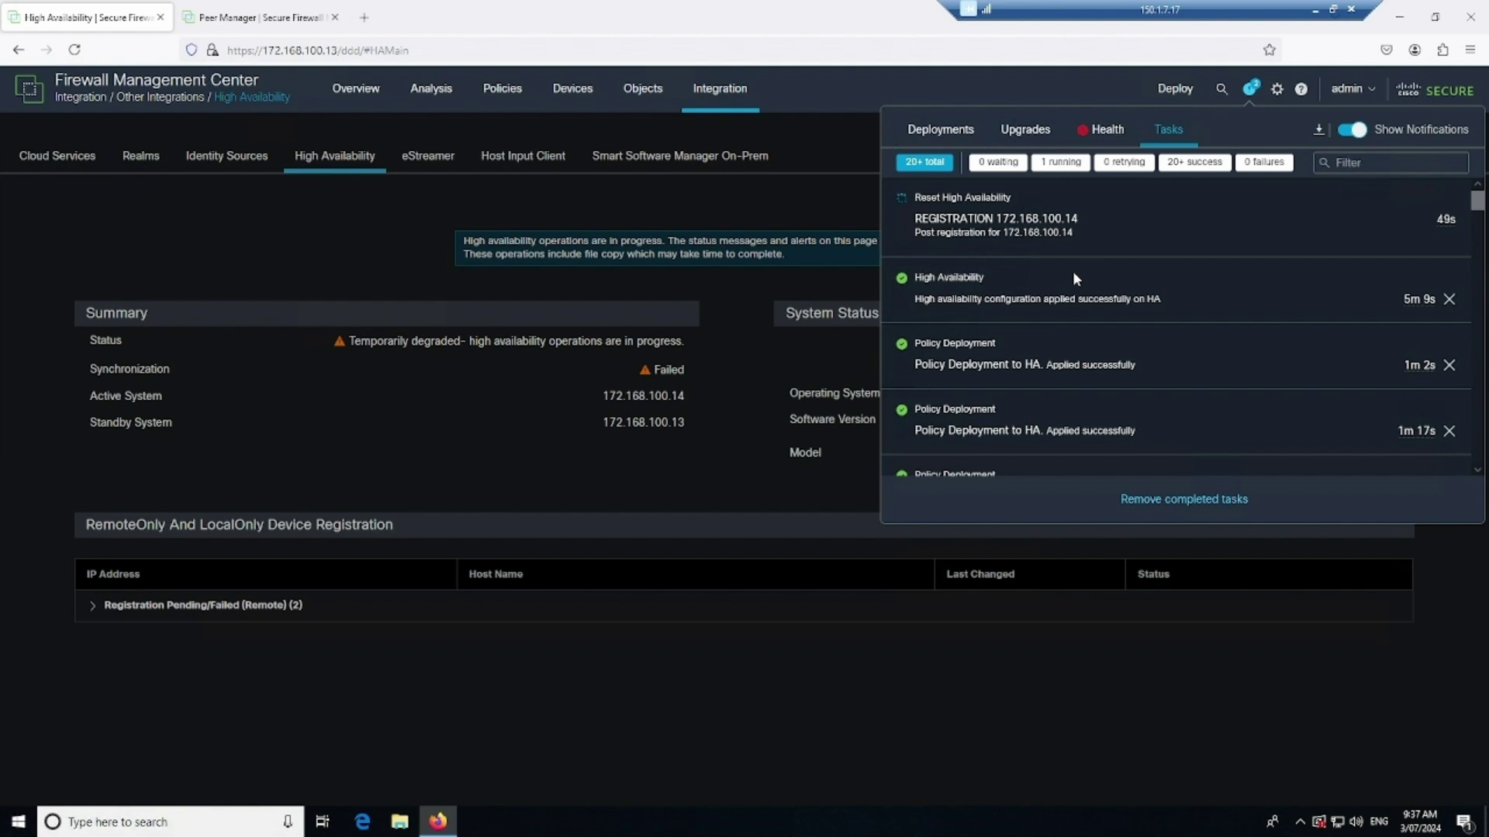
click(776, 480)
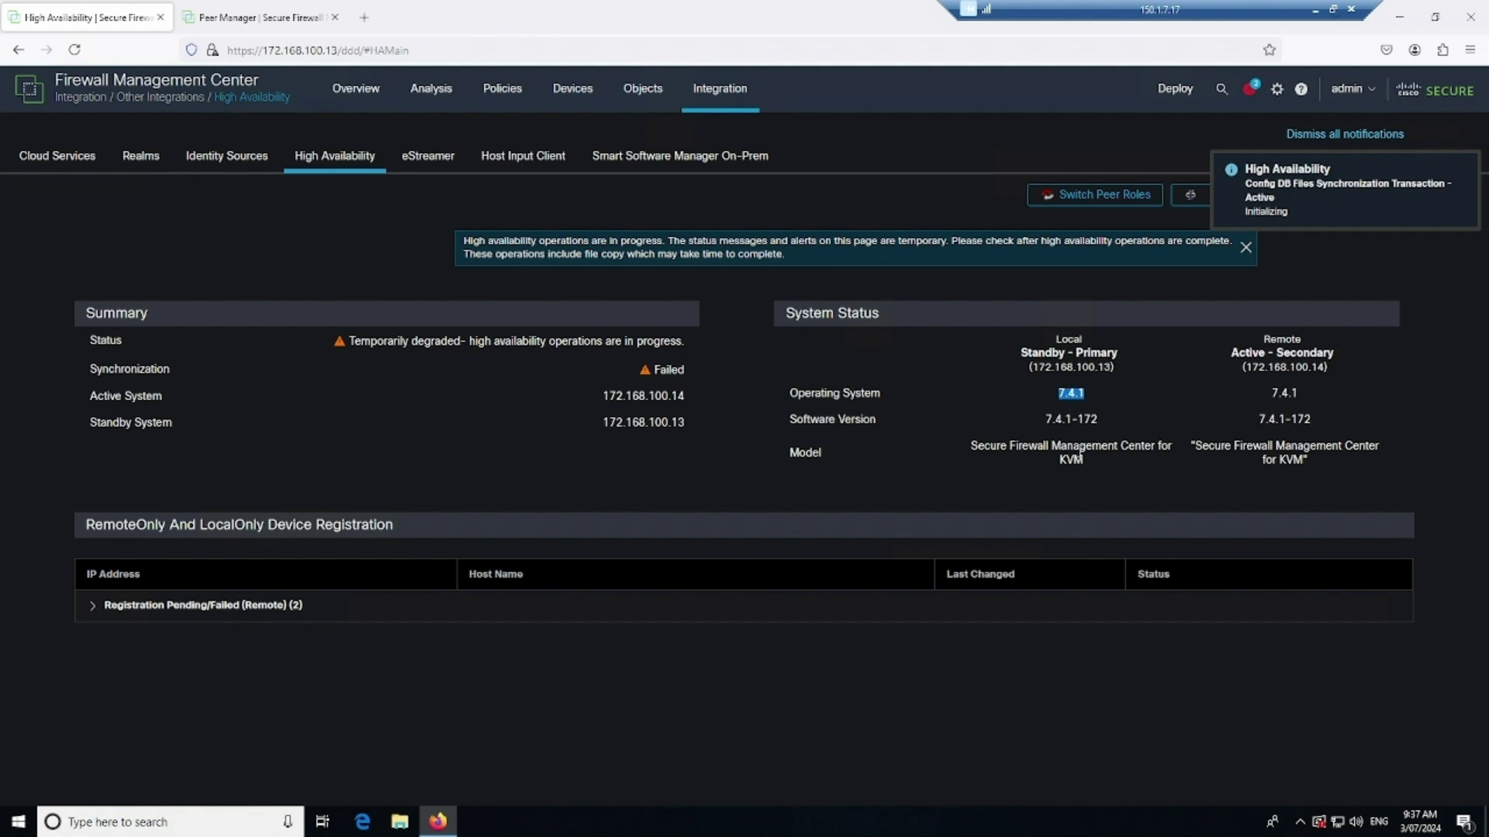
Track the peer roles until .13 shows Active - Primary and .14 Standby - Secondary
drag(1333, 355, 1233, 369)
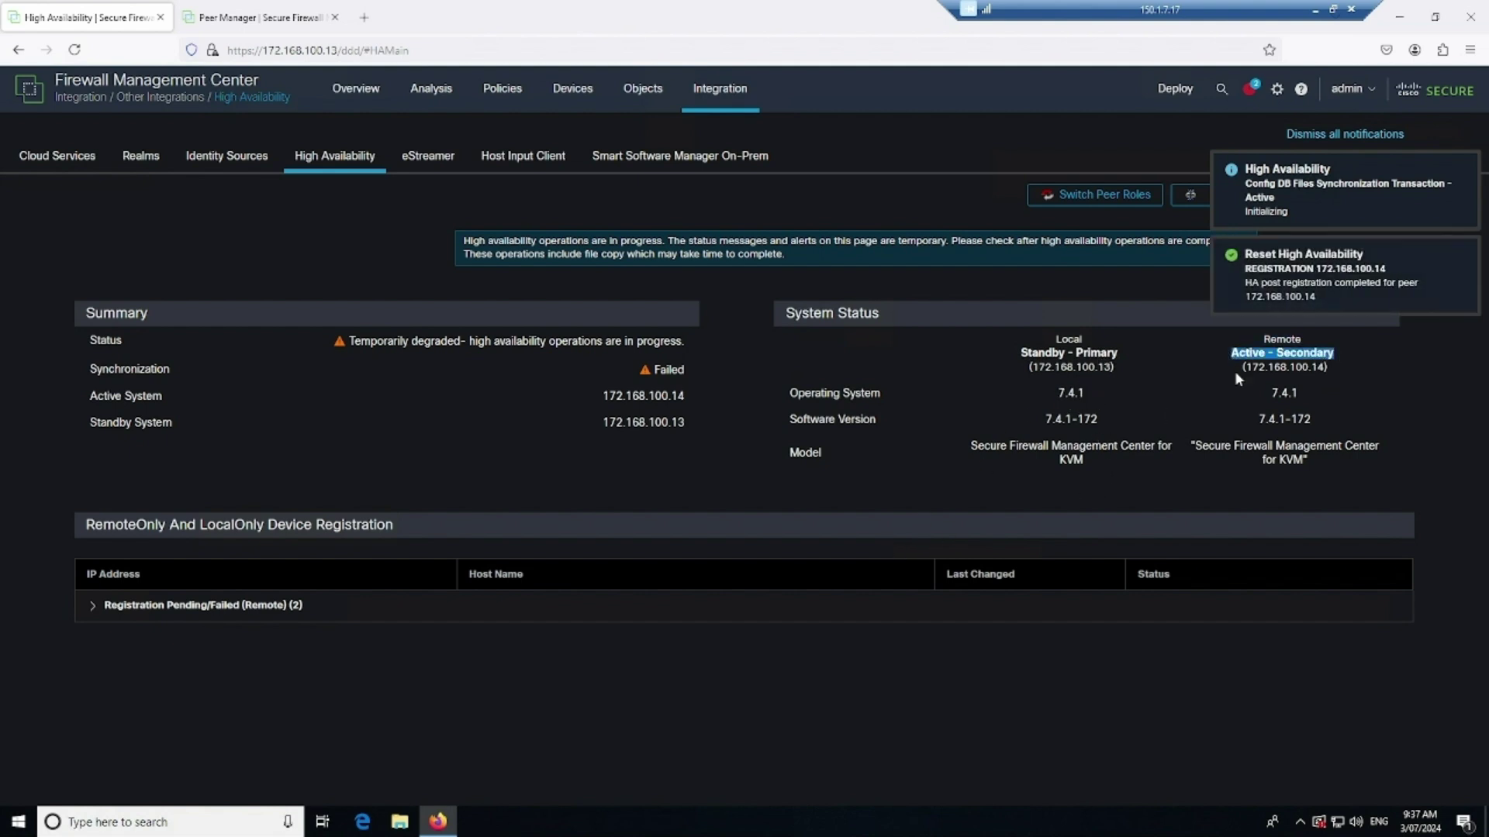
click(1284, 651)
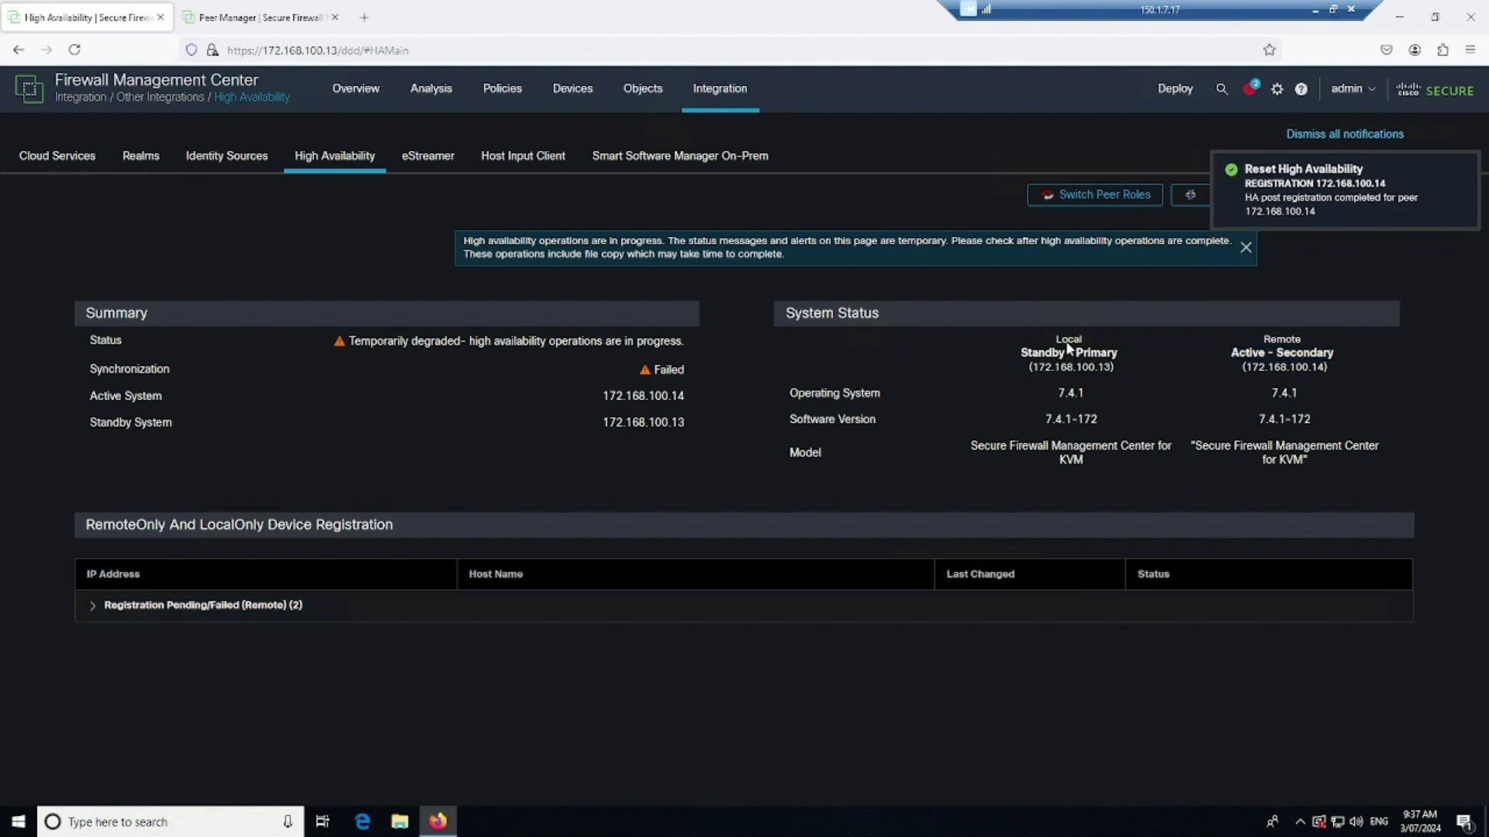
drag(1064, 353, 1019, 353)
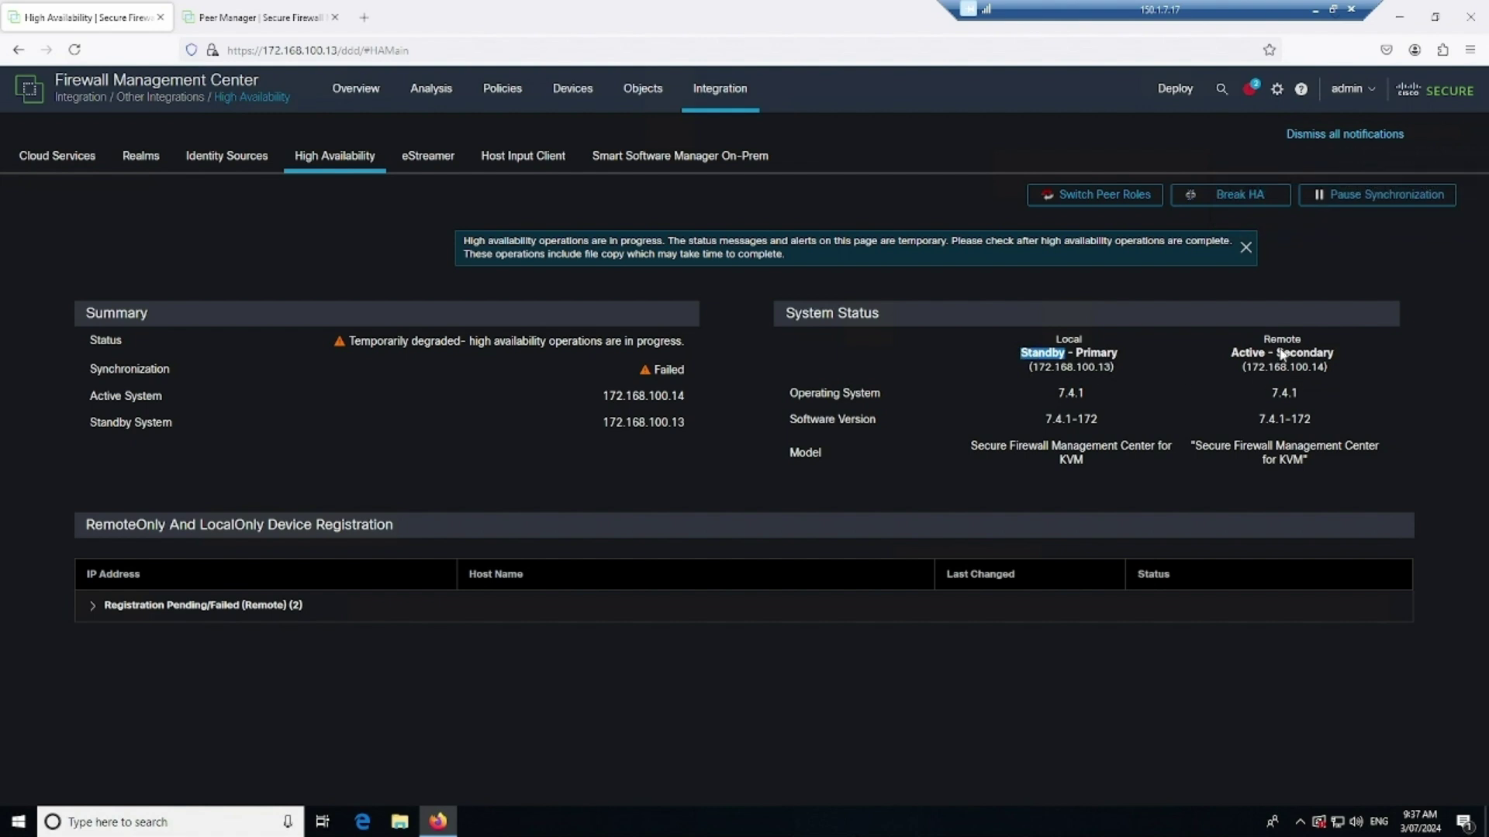
drag(1269, 354, 1231, 354)
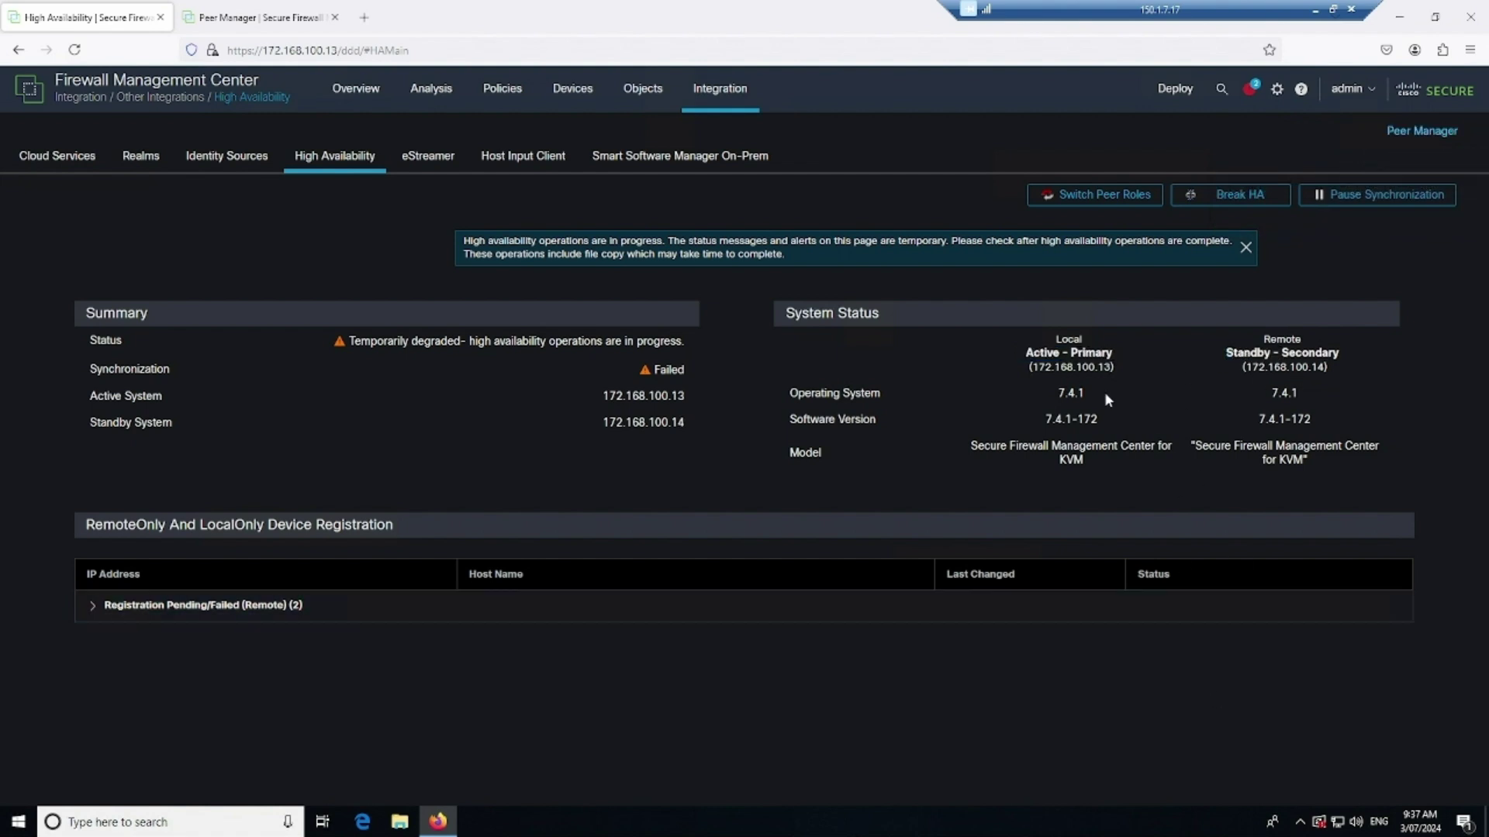
drag(1114, 353, 1027, 355)
drag(1260, 354, 1226, 354)
click(1275, 624)
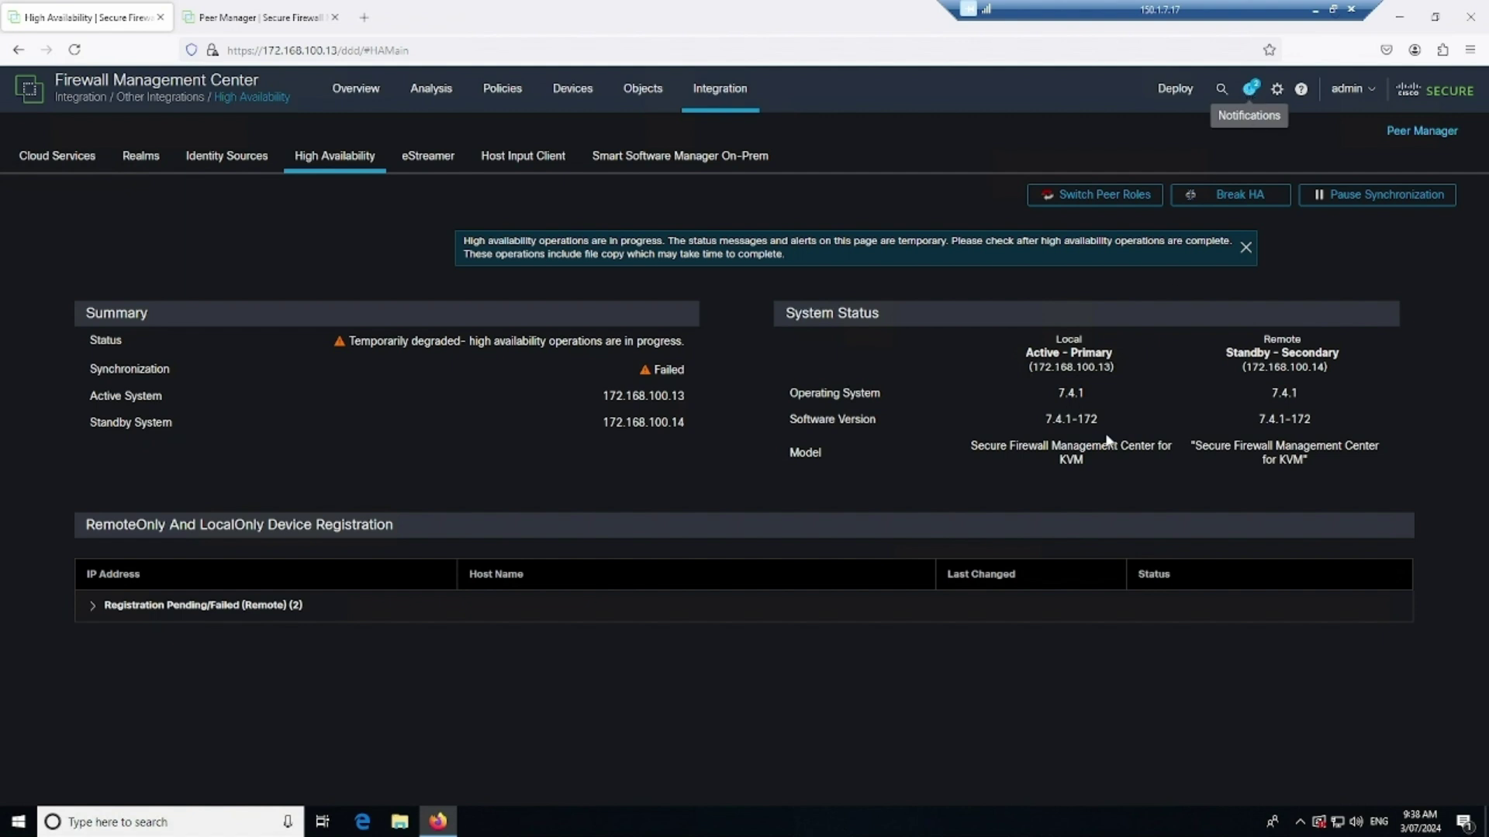
Inspect failed remote registrations for FTD (172.168.100.16) and FTD2 (172.168.100.17), then check tasks
click(94, 609)
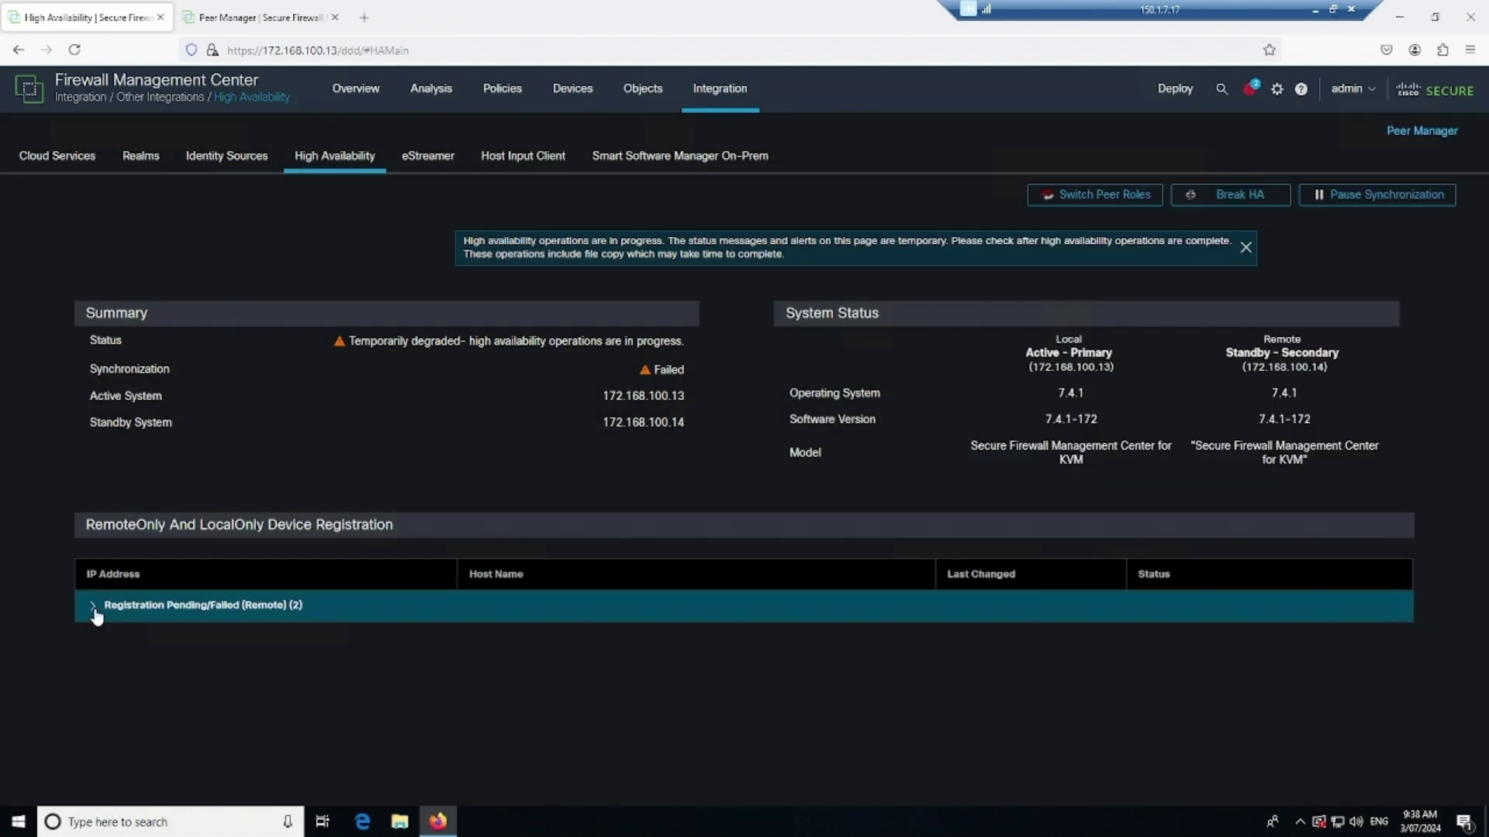
click(93, 606)
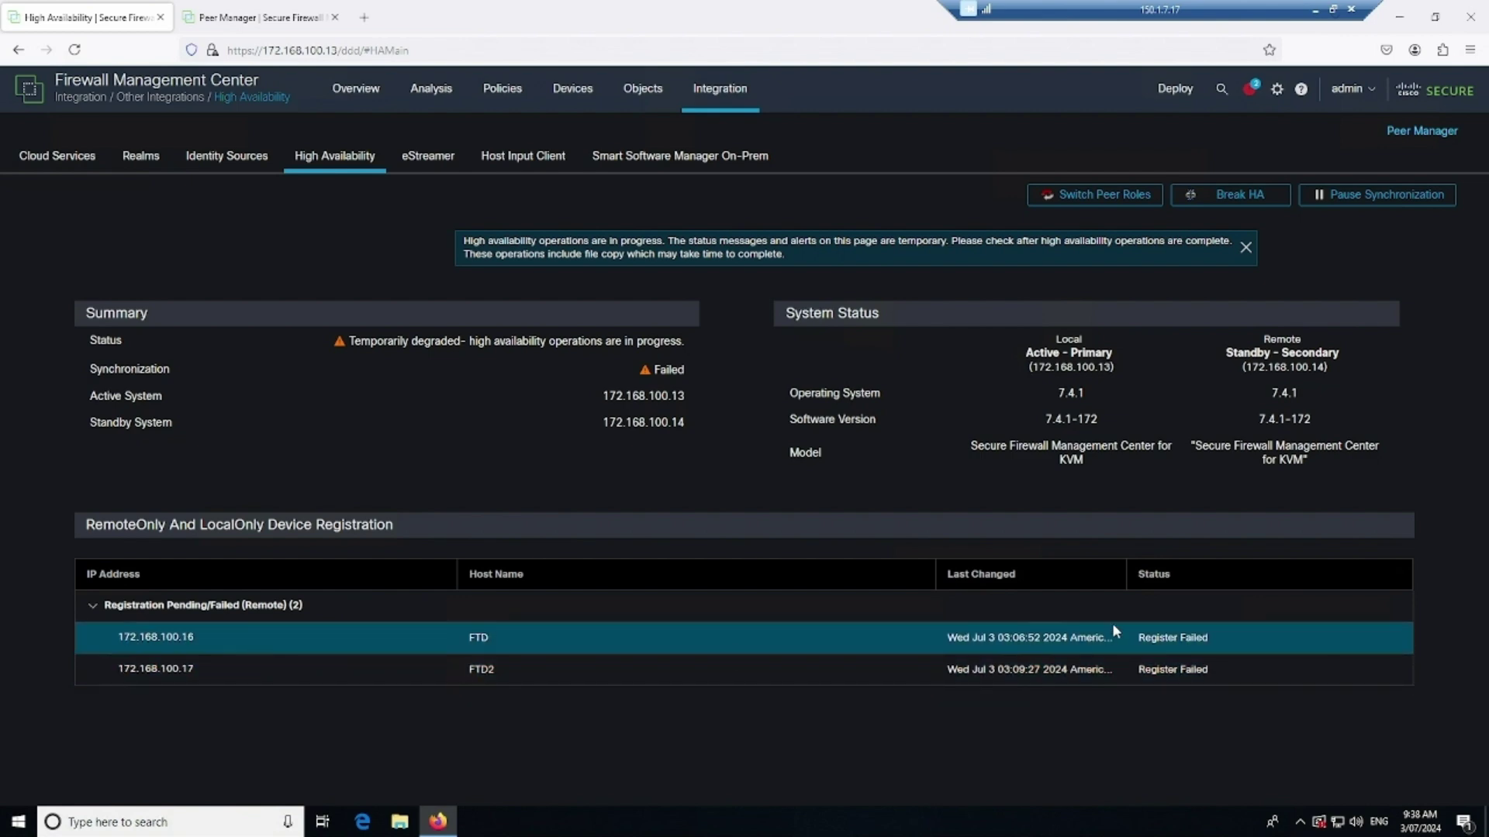
click(1181, 646)
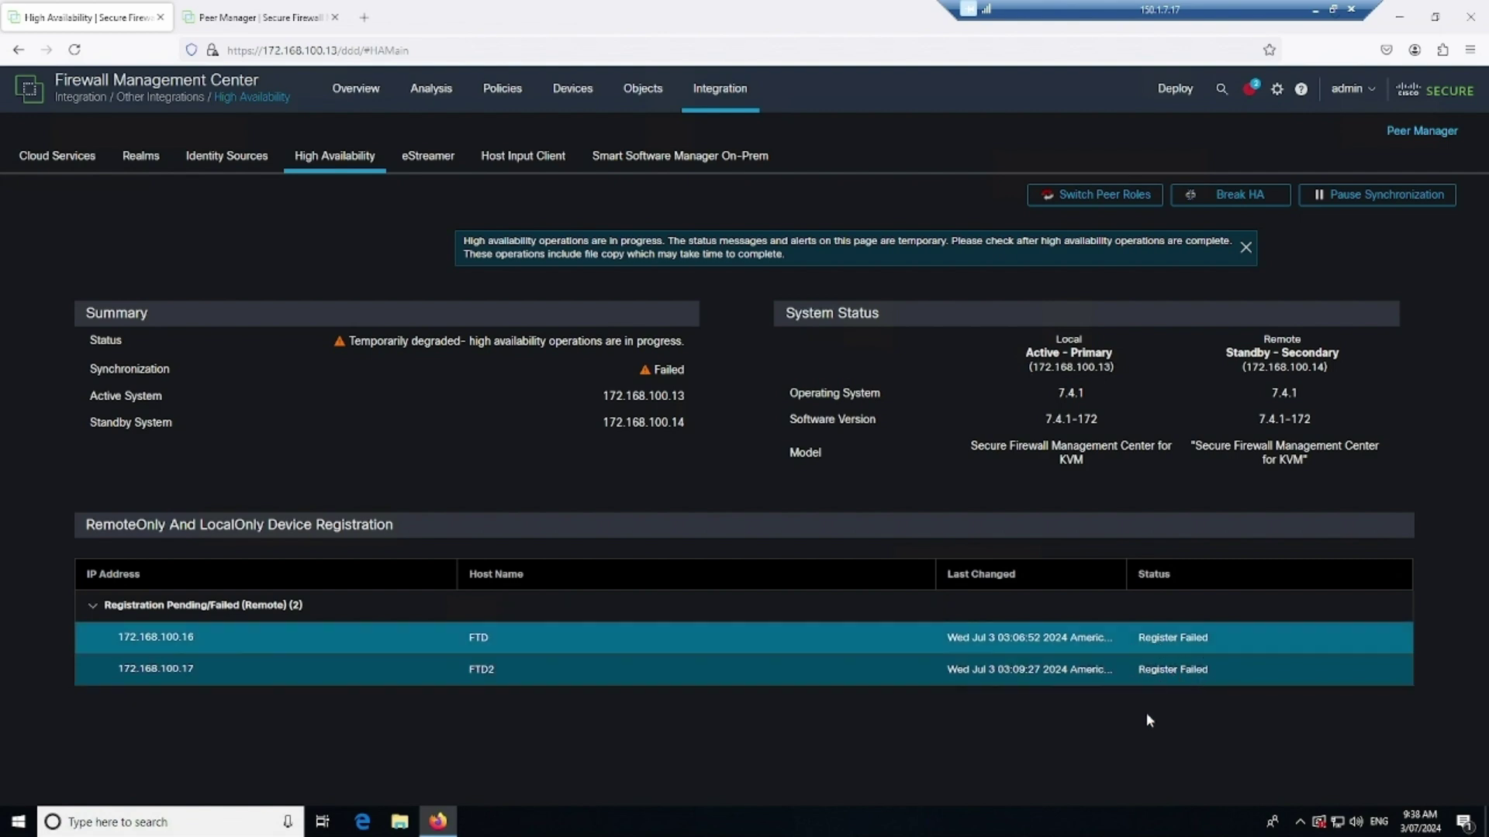
click(1250, 92)
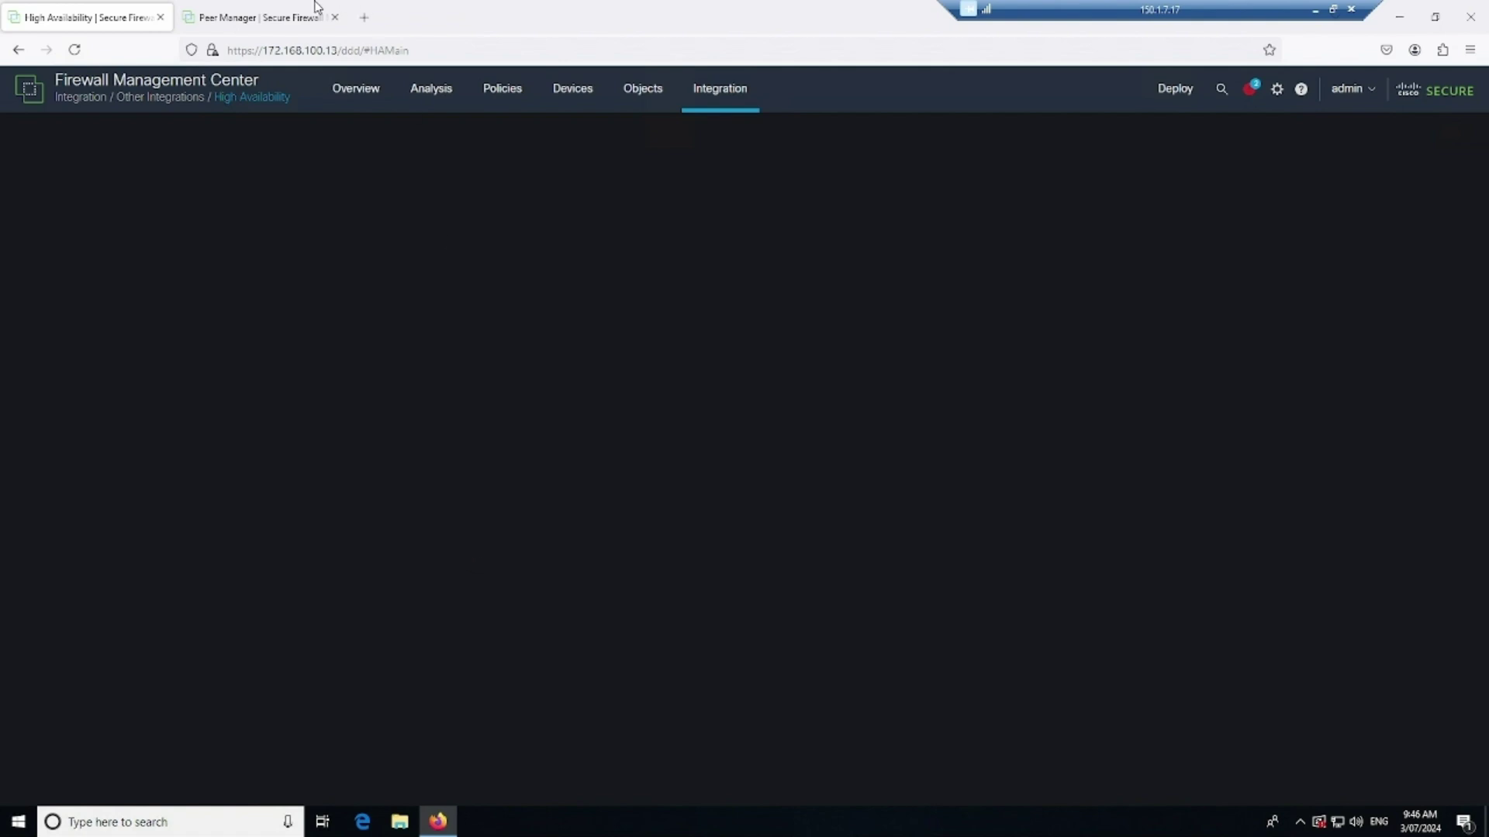
Log out of the secondary 172.168.100.14 and return to the primary's High Availability page
click(281, 15)
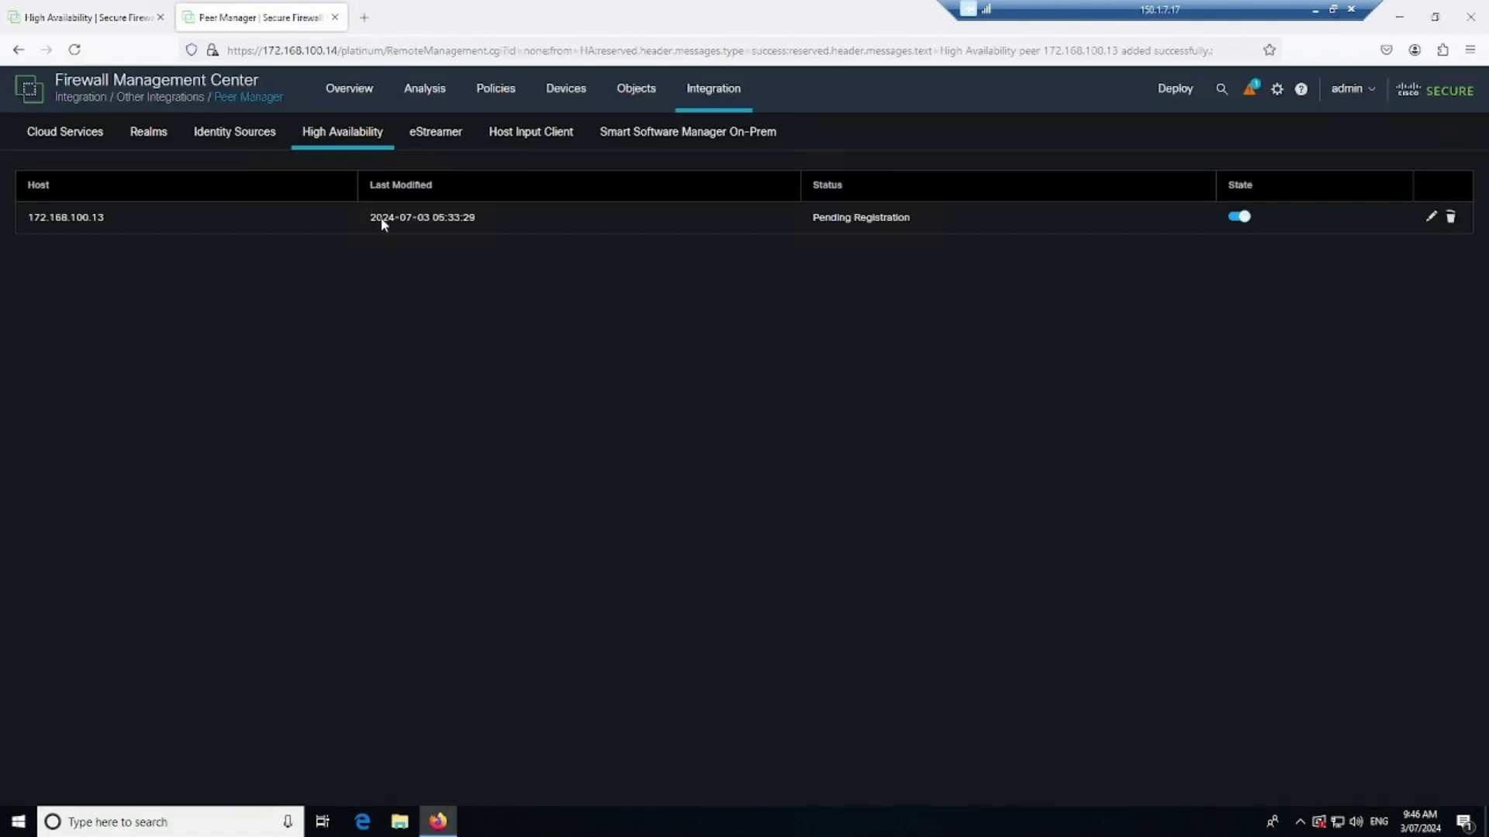
click(1353, 89)
click(1274, 188)
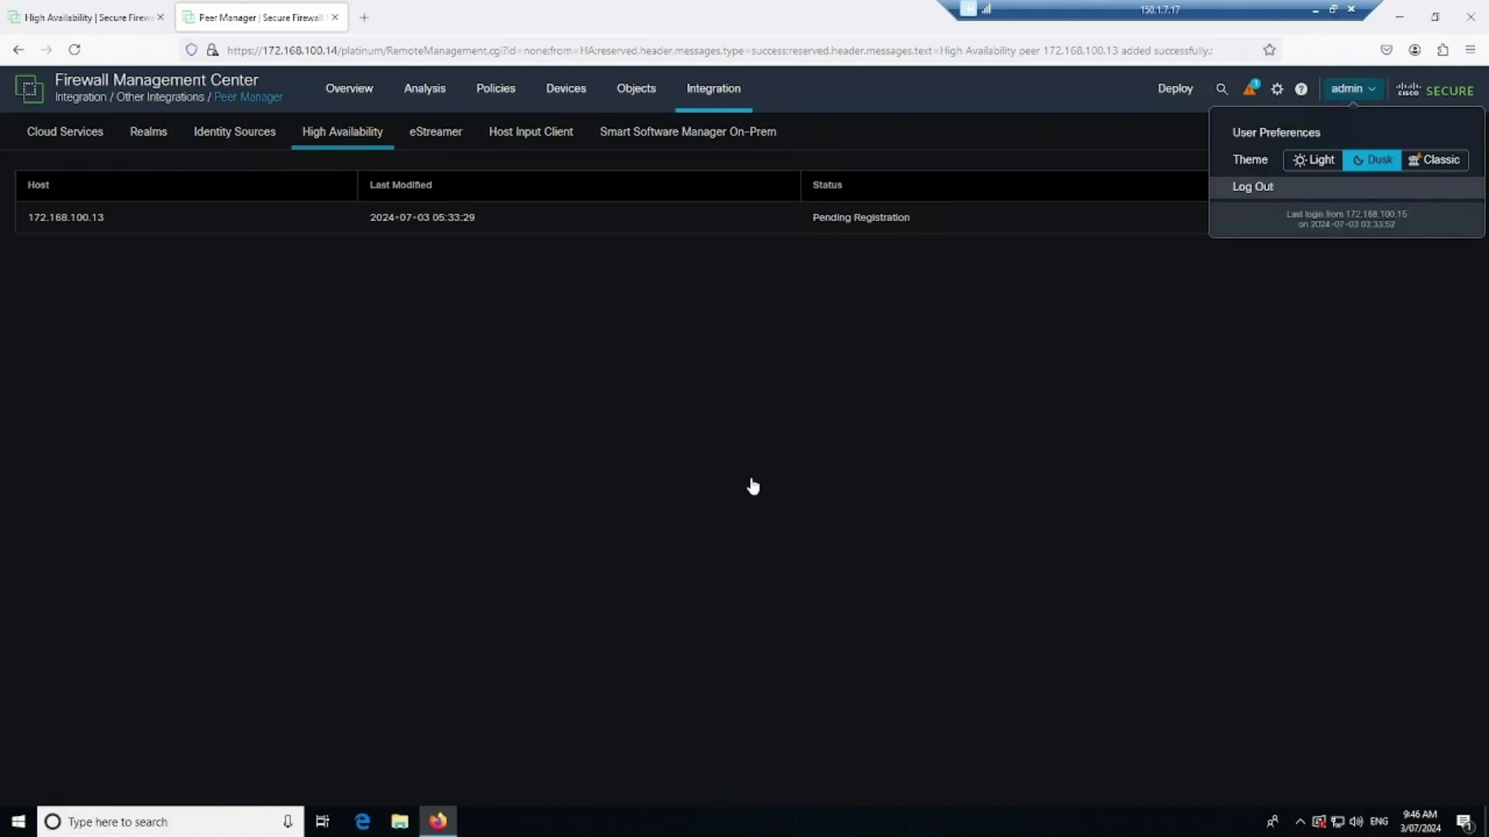
click(837, 485)
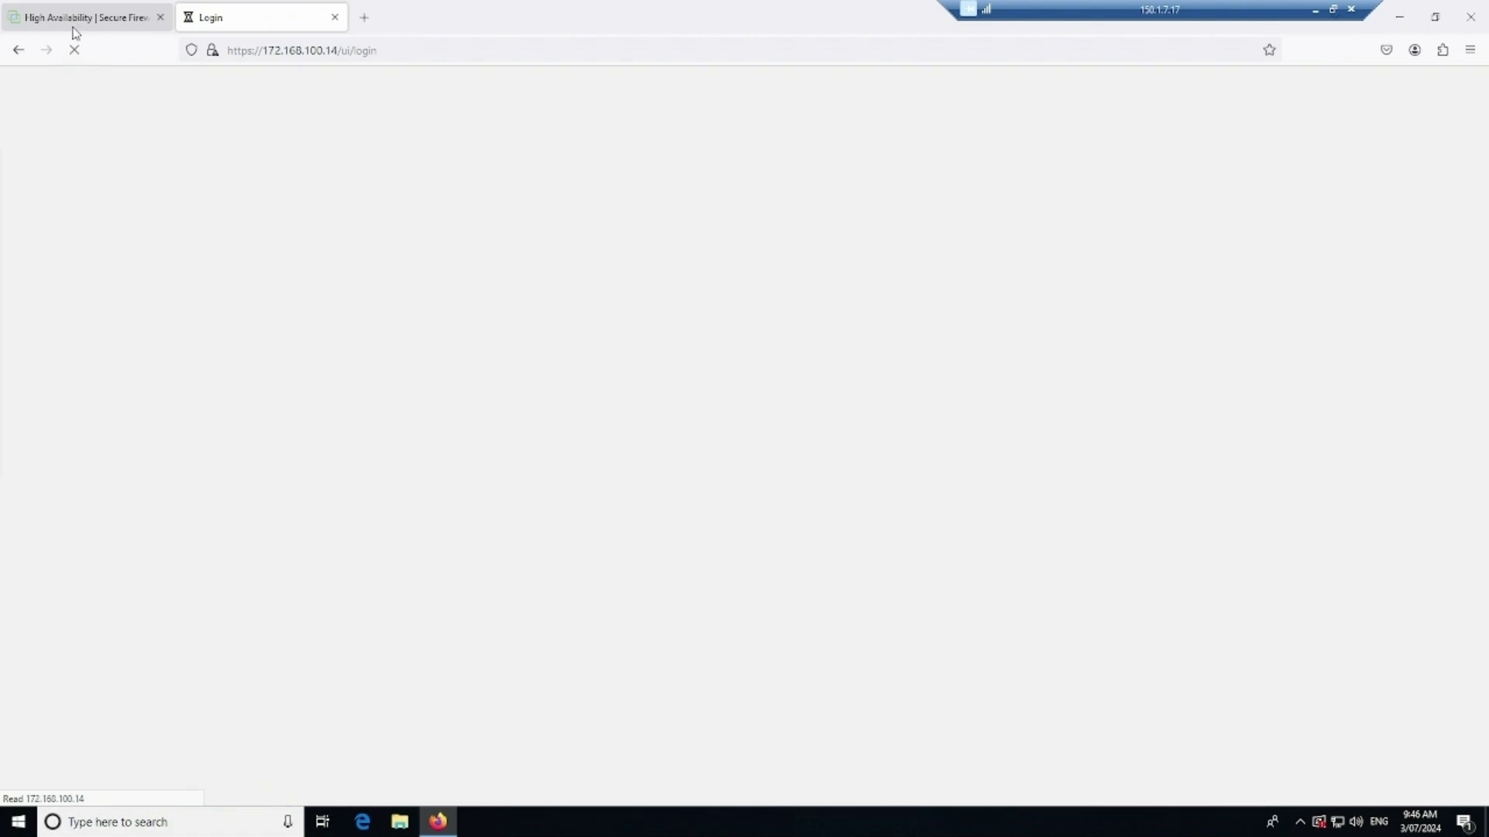
click(74, 19)
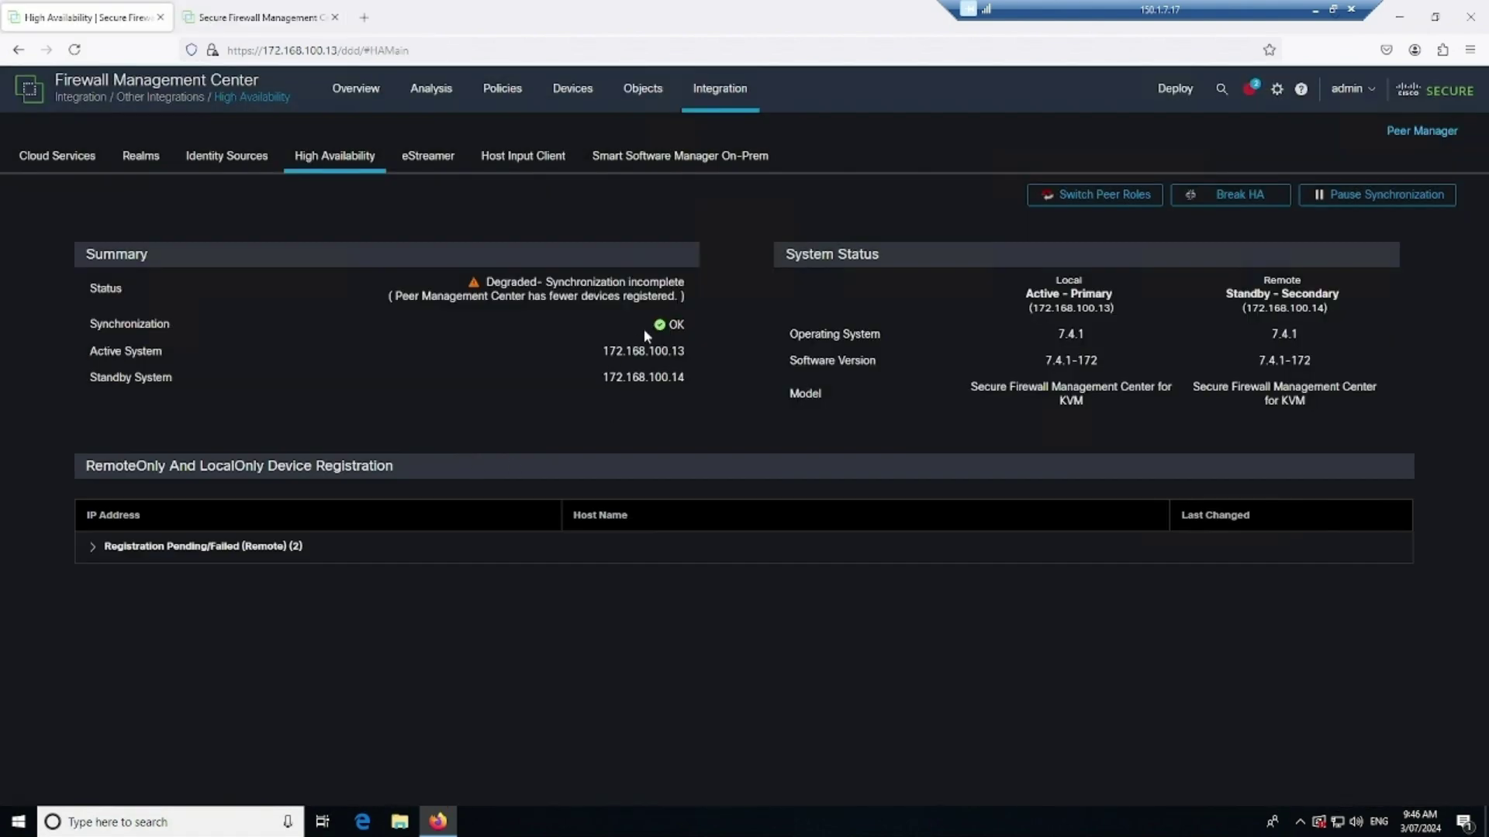
Confirm Synchronization OK and expand the pending/failed remote registrations listing FTD2 and FTD
double_click(672, 331)
click(93, 547)
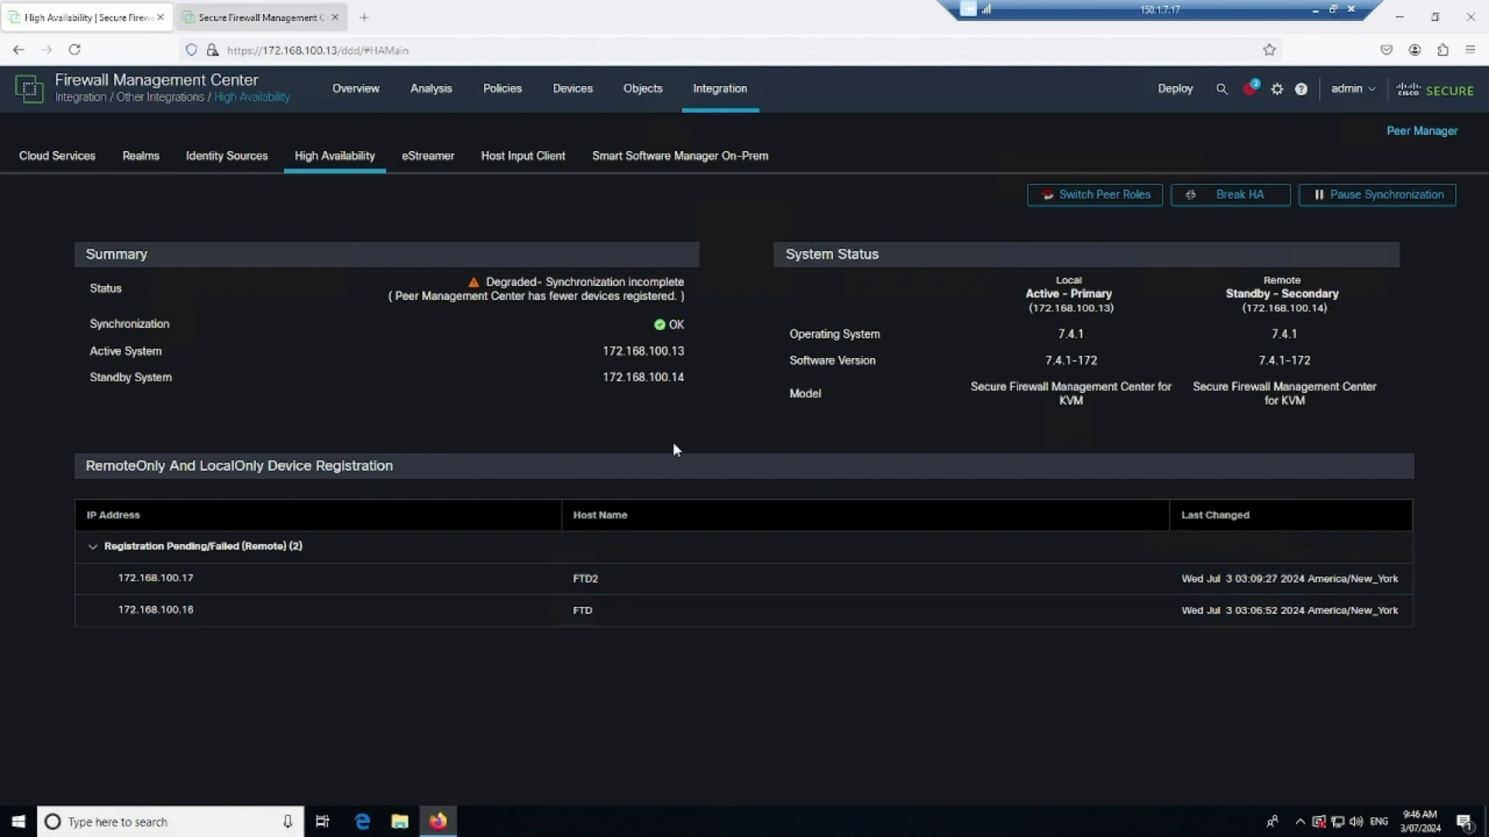
key(ctrl+Tab)
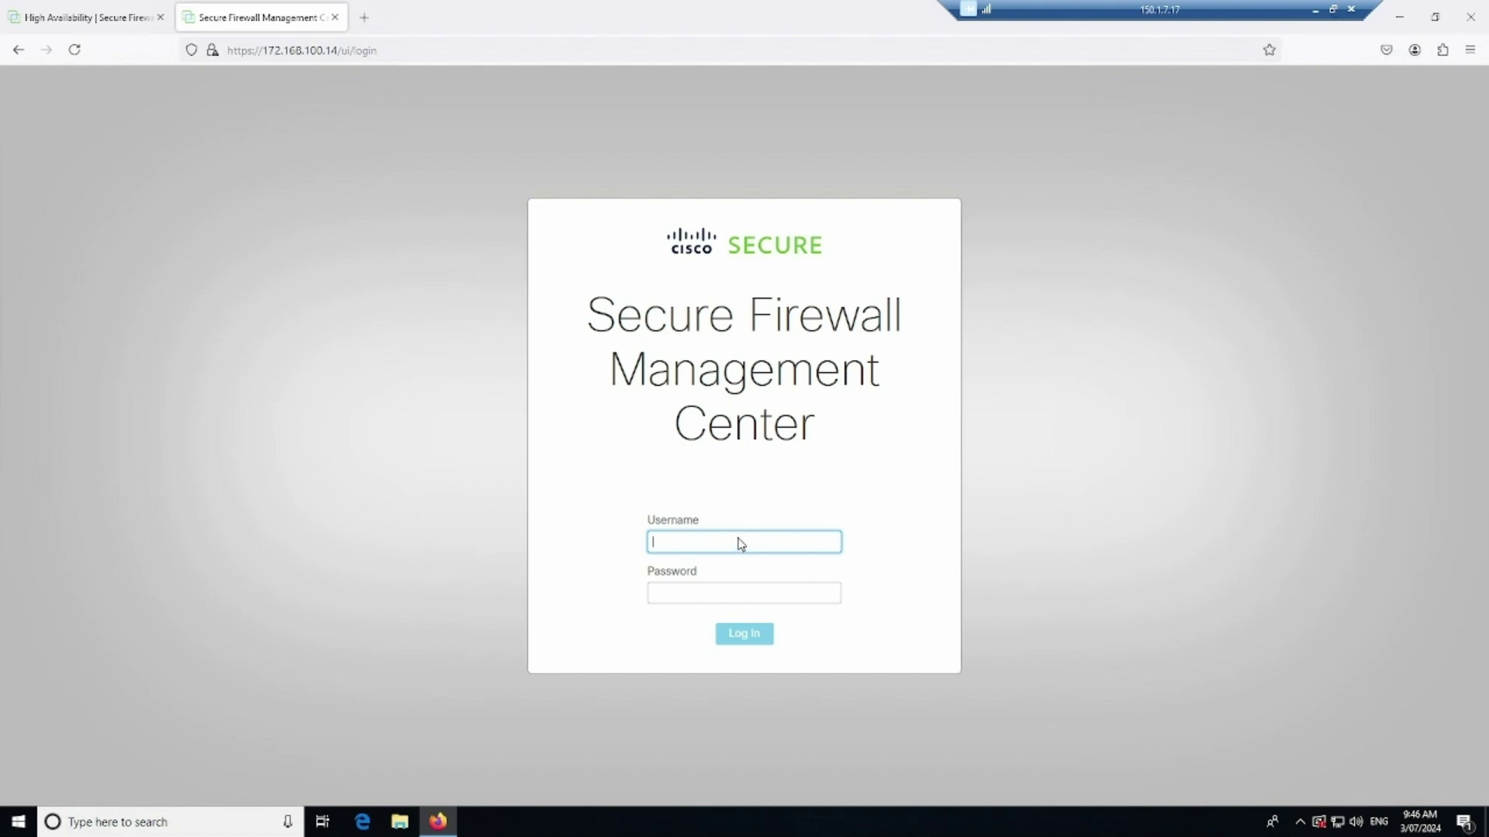
Sign in to 172.168.100.14 as admin with the account password
text(admin)
key(Tab)
text(Admin123)
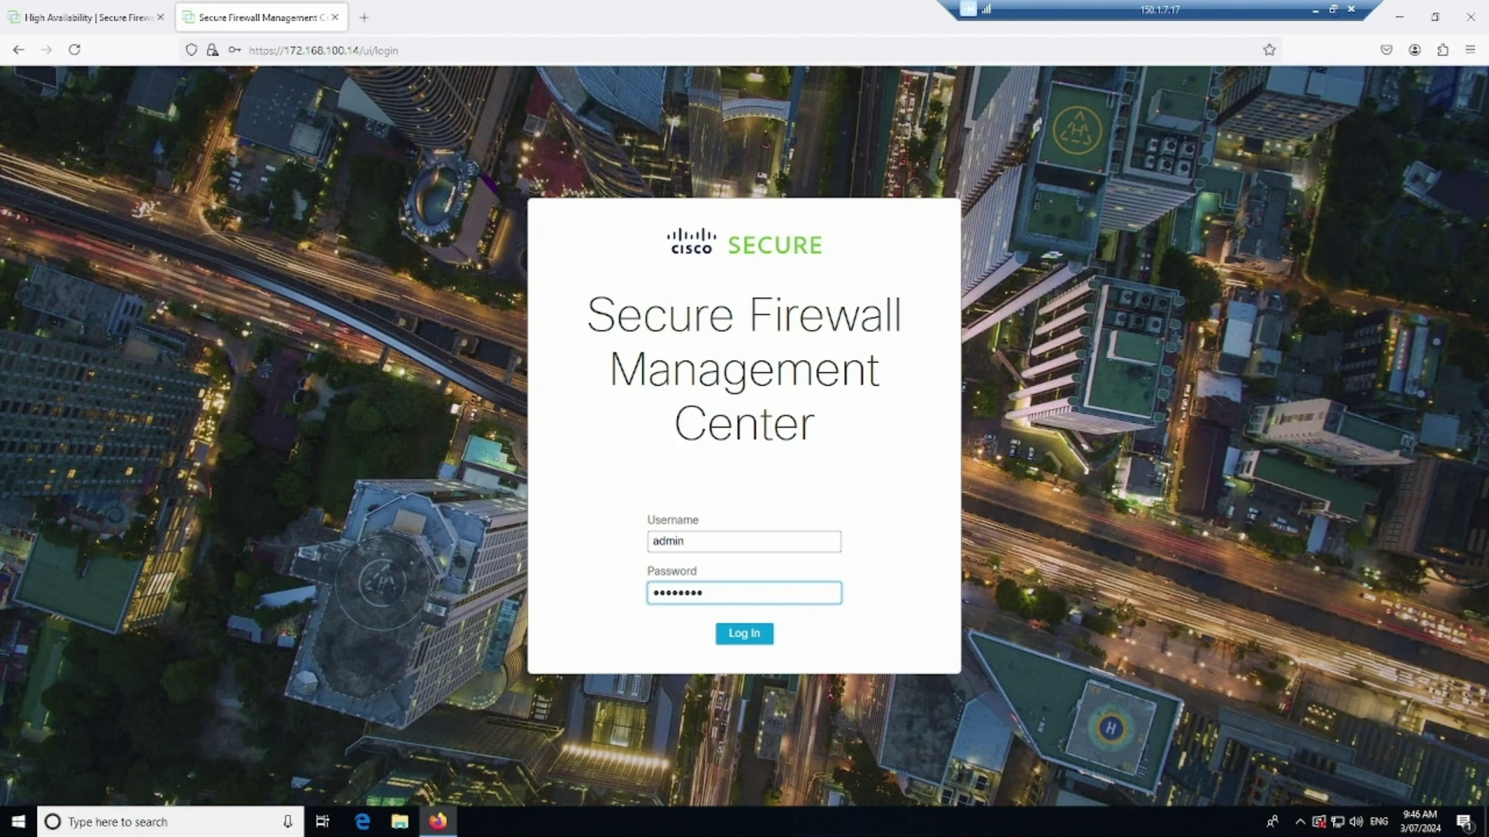
key(Return)
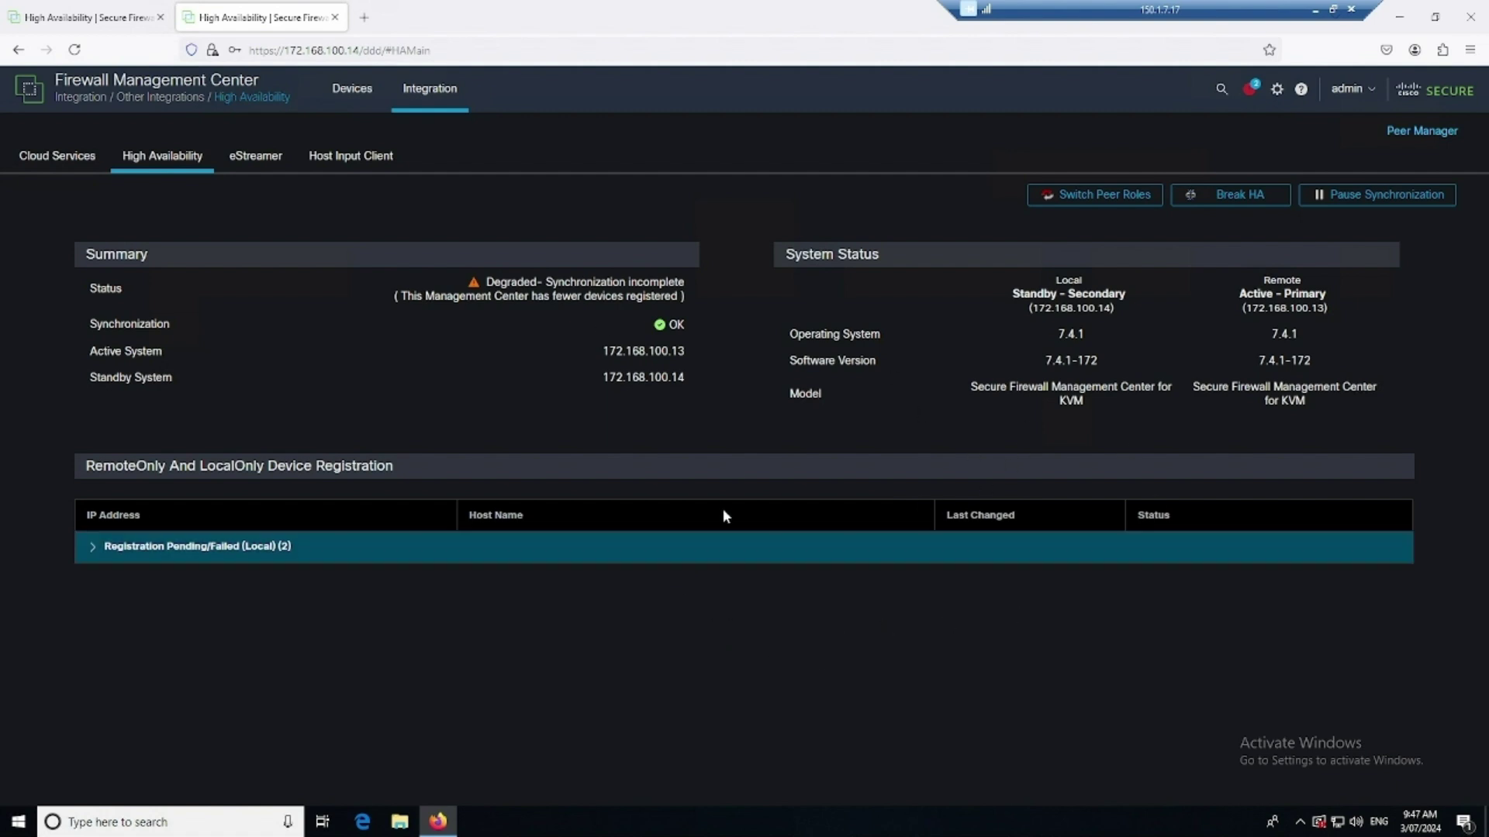
Go to the standby's Devices > Device Management page, which lists no devices (All 0)
click(436, 106)
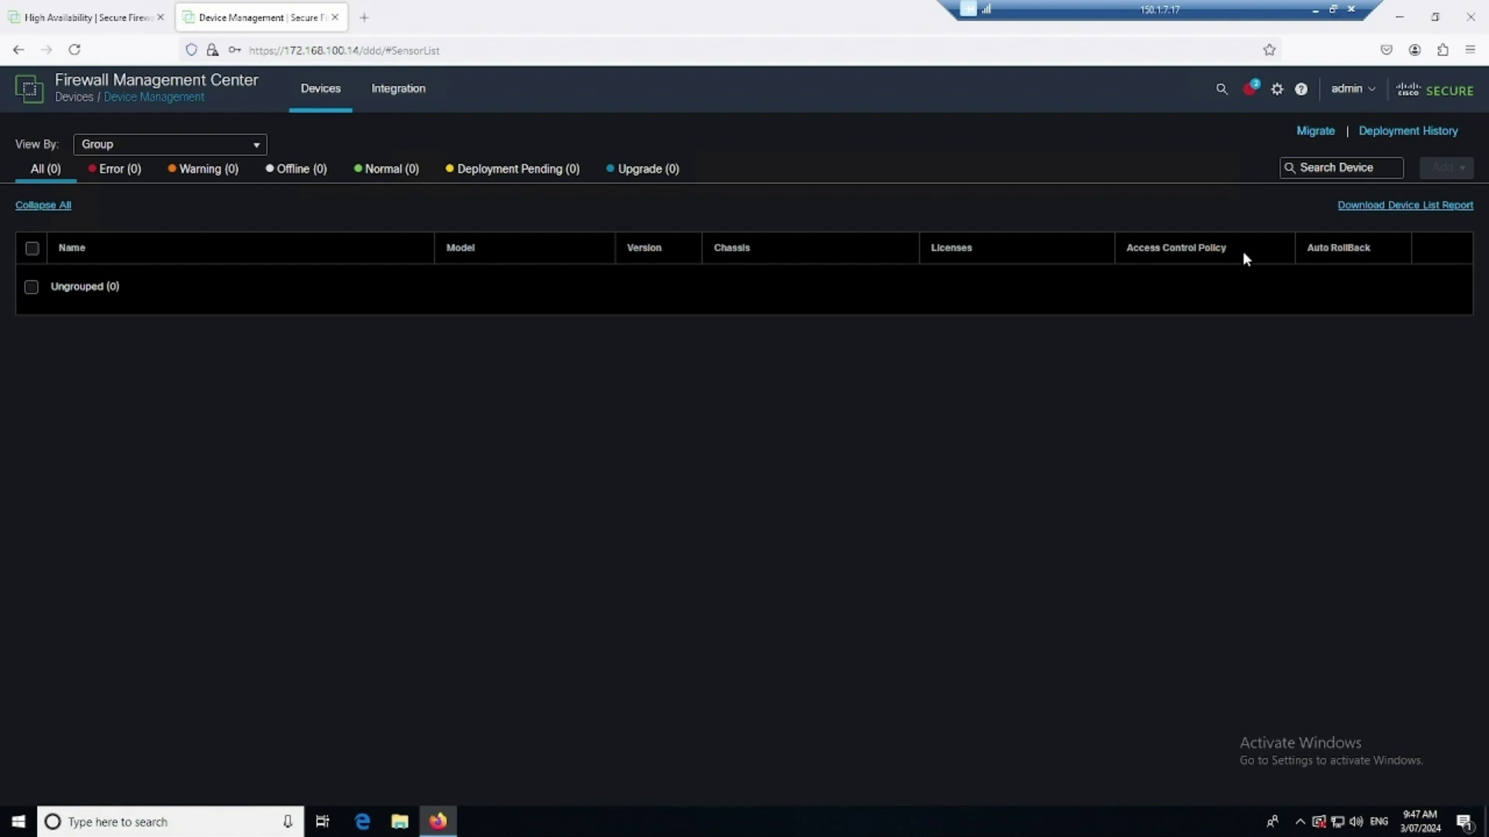
Check the standby's tasks confirming config DB mirror synchronization completed
click(1278, 89)
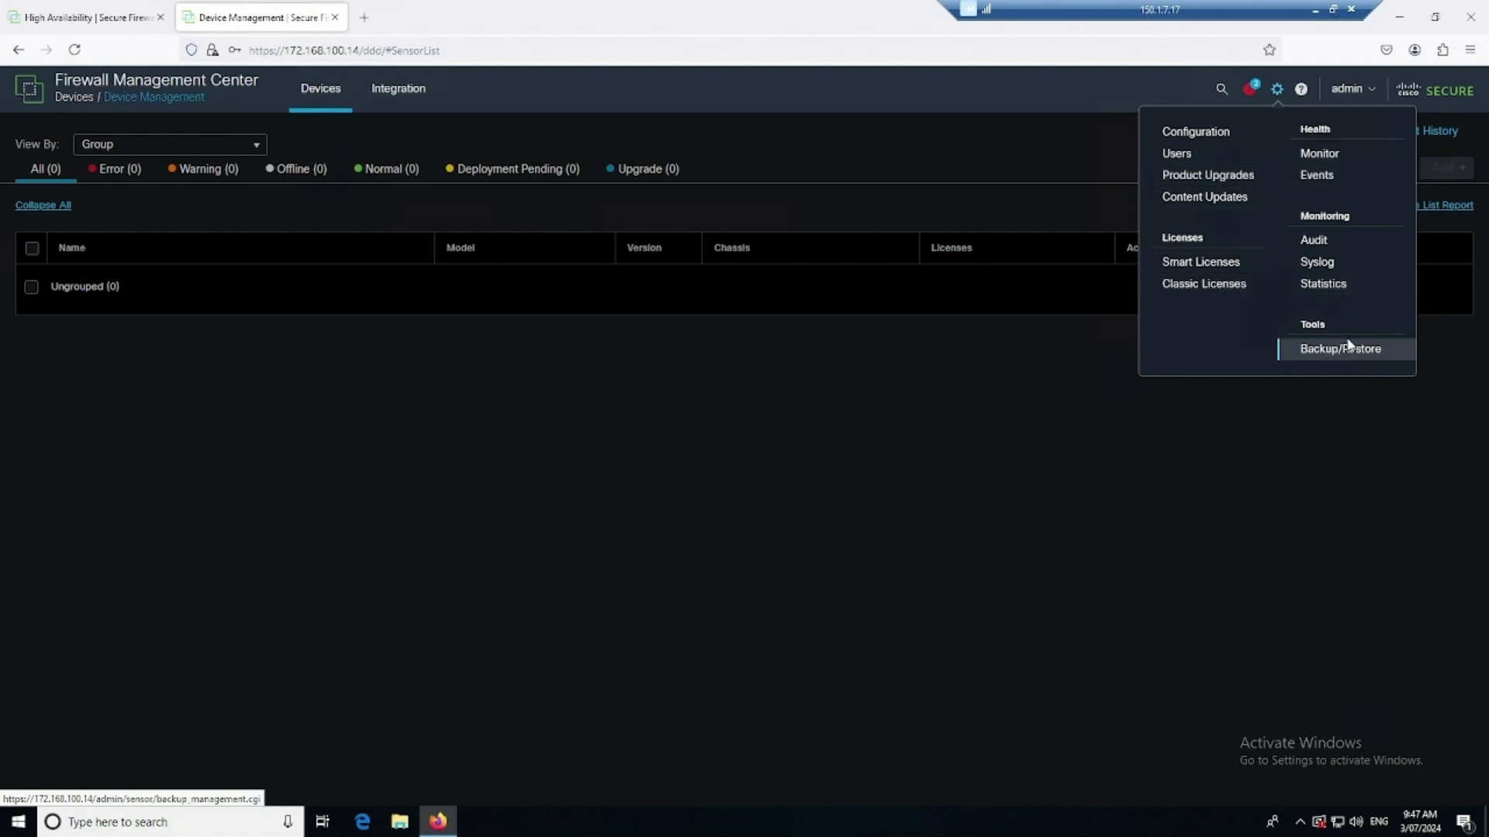
click(1249, 92)
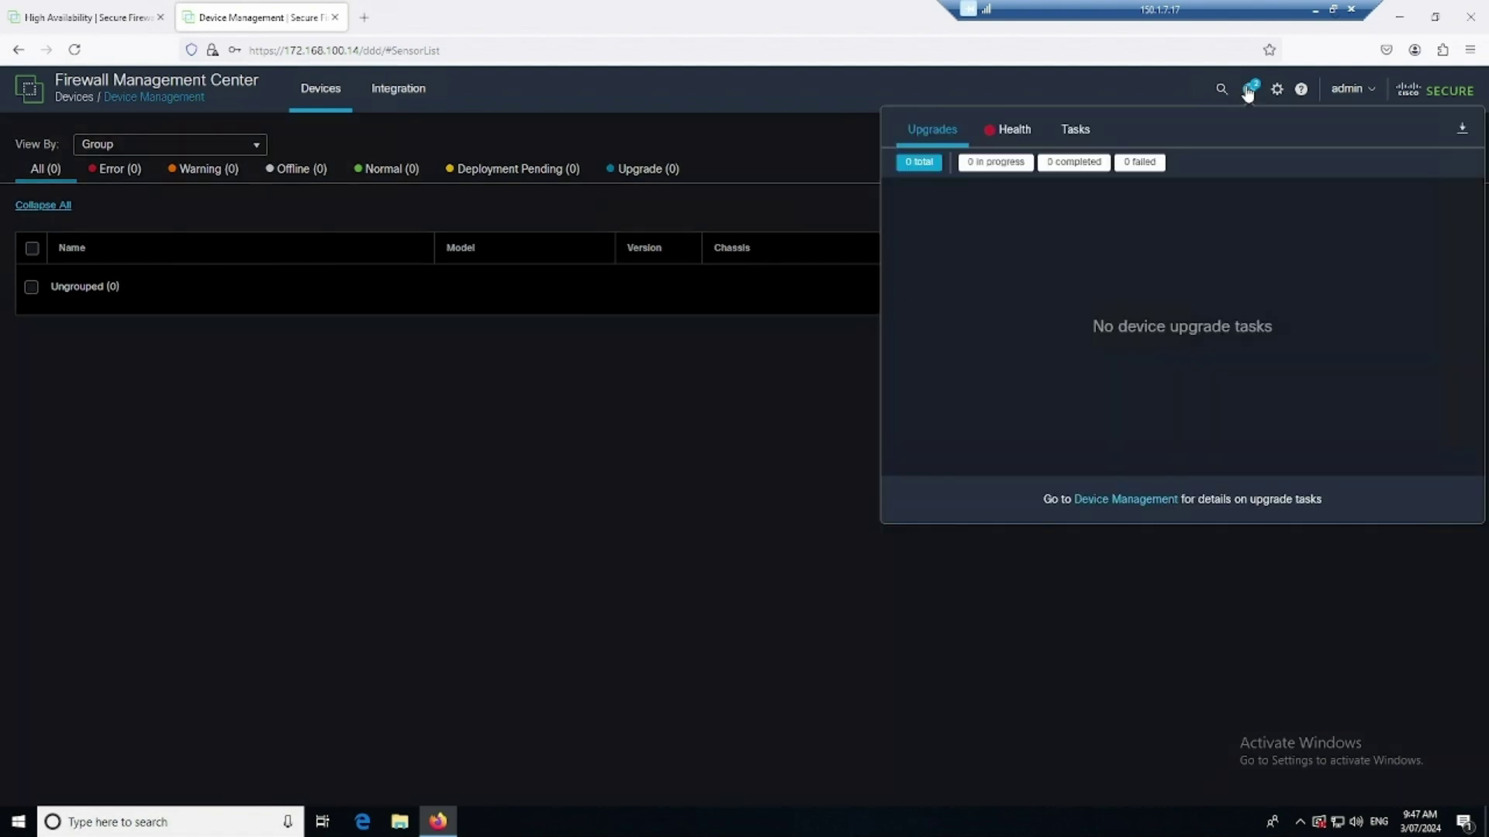
click(1075, 131)
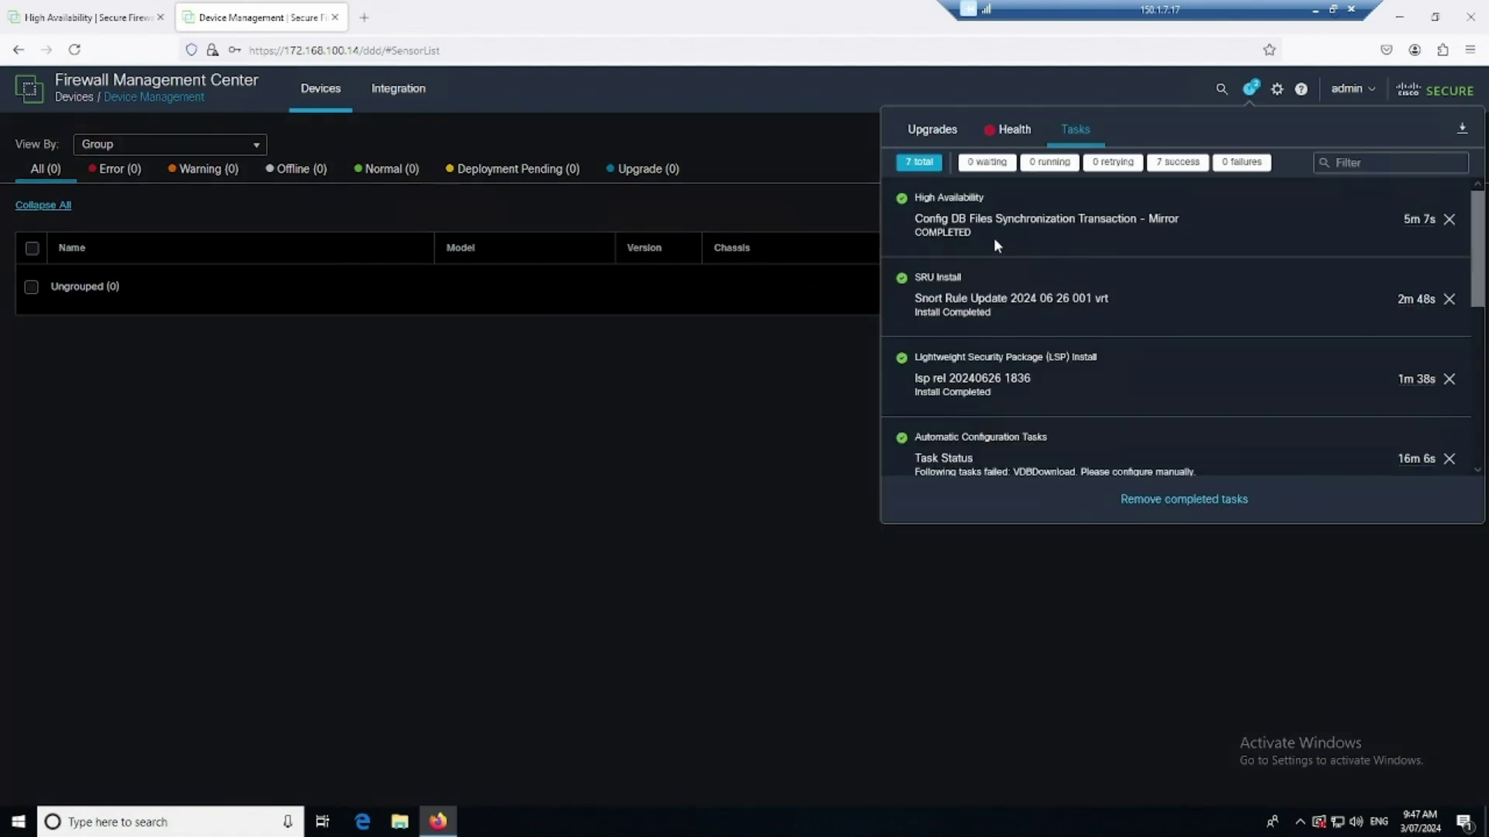
click(769, 383)
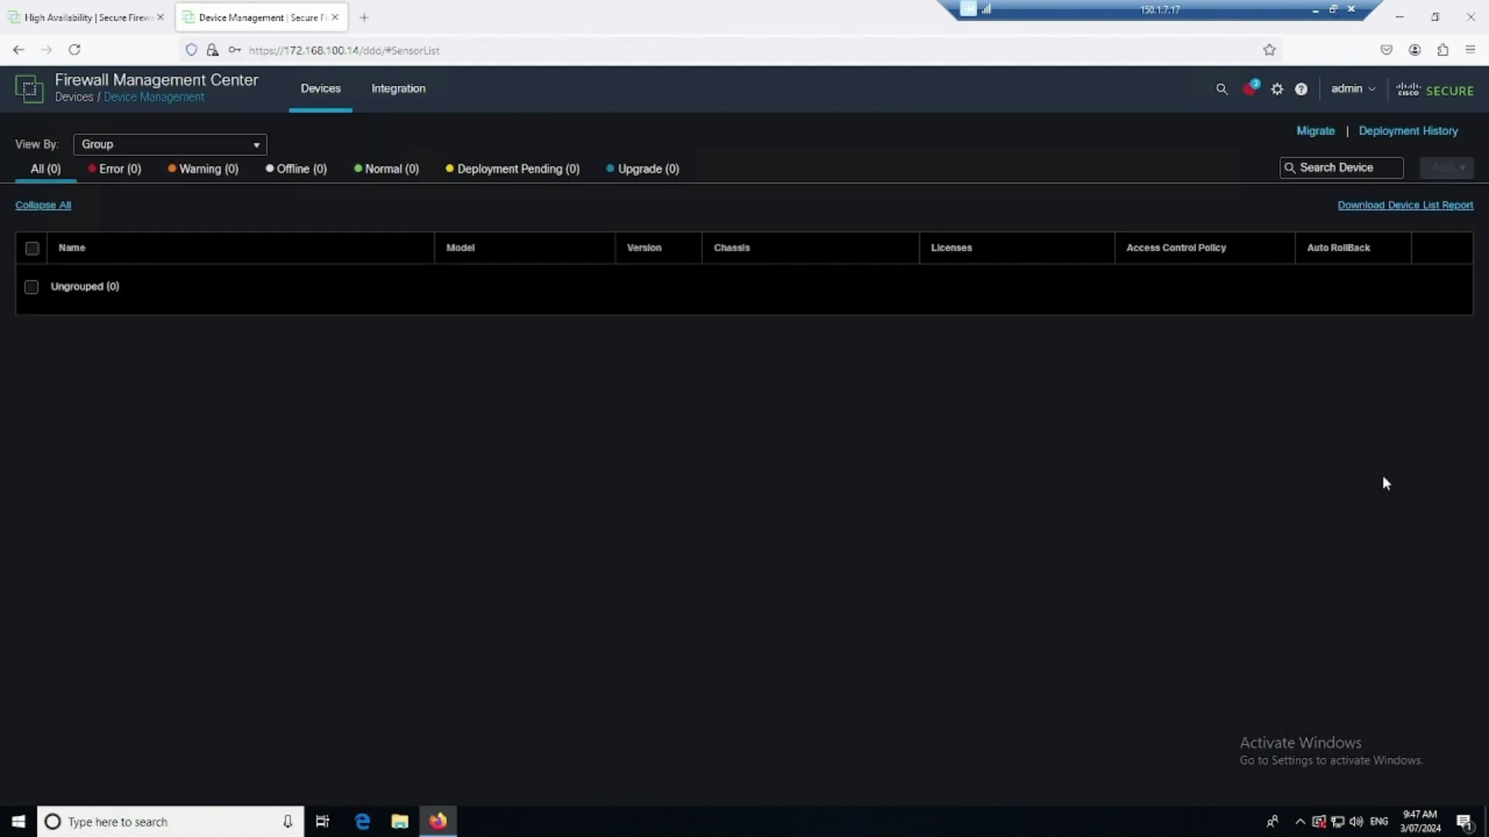
Open the standby's High Availability page through Integration > Other Integrations
click(401, 101)
click(422, 139)
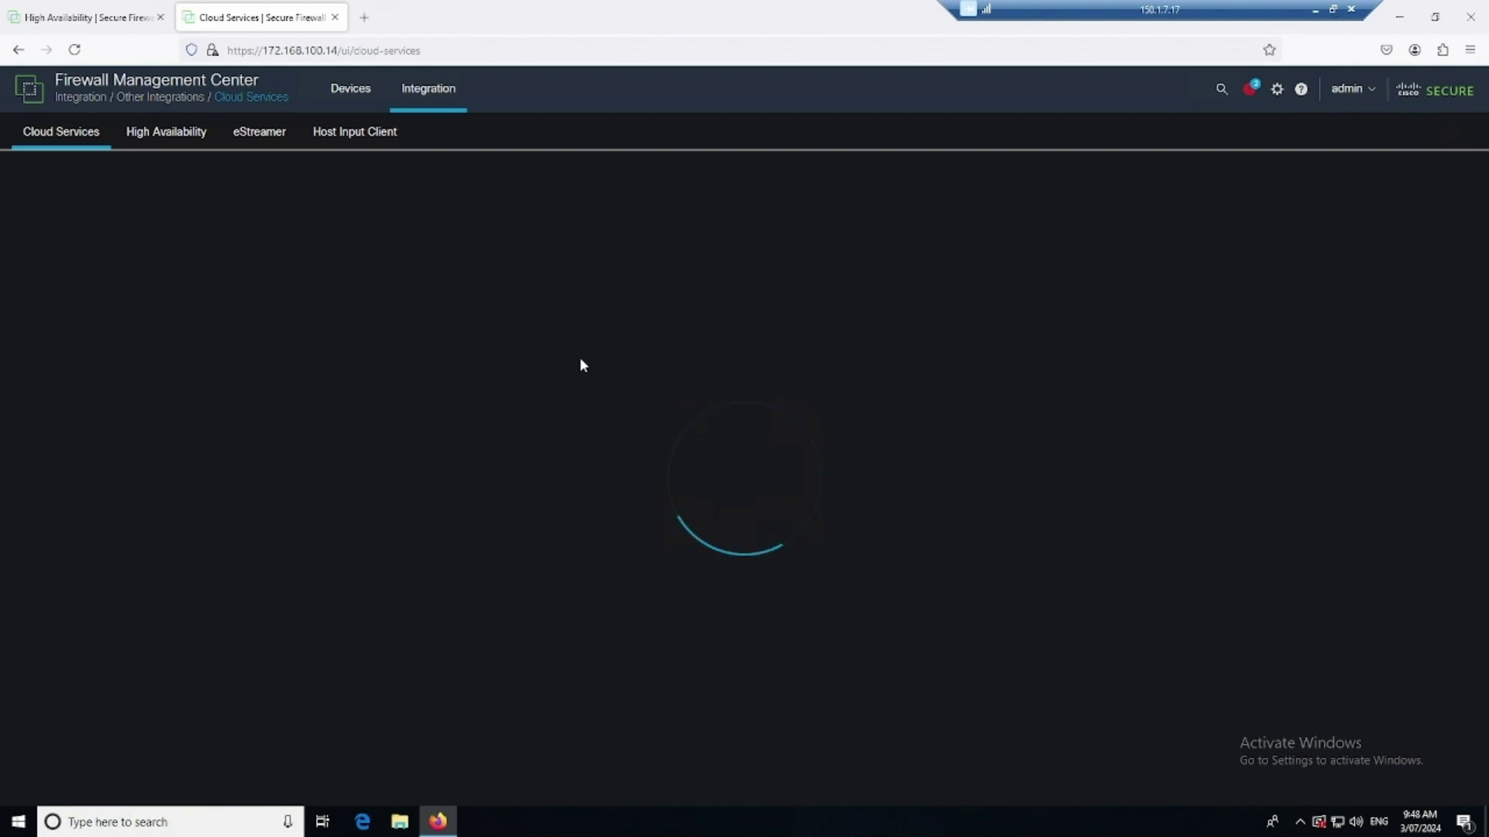
click(156, 141)
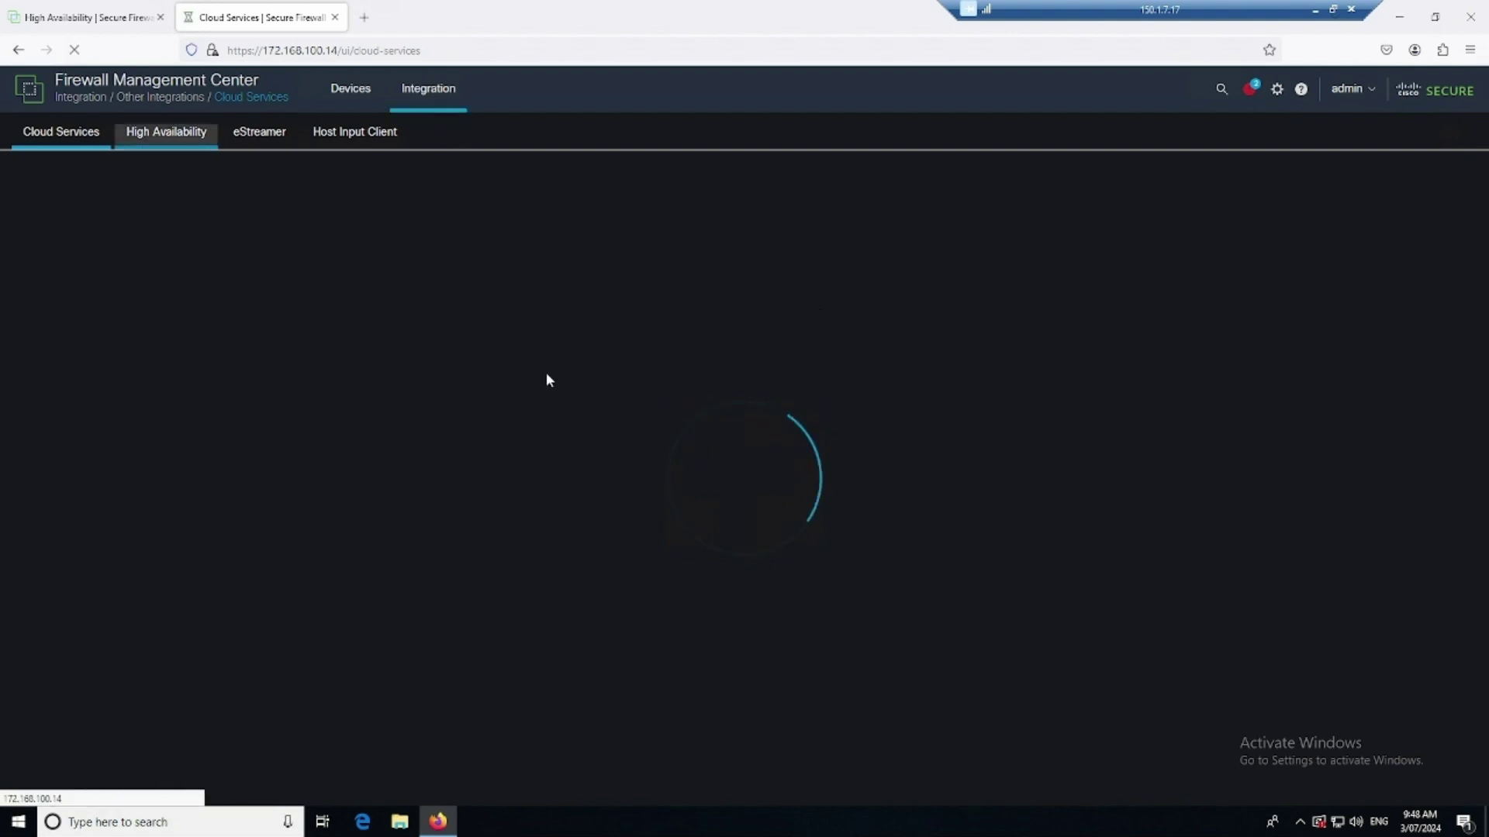